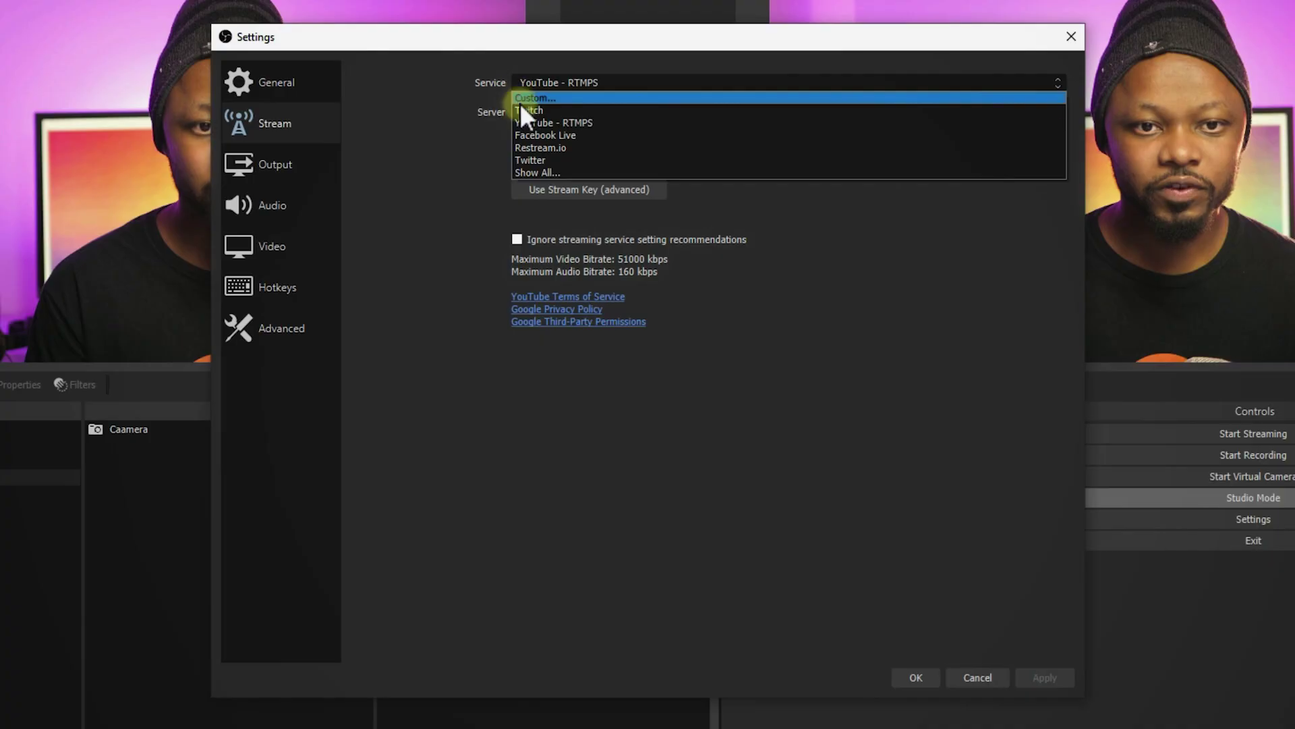
Step: Choose YouTube - RTMPS from the Service dropdown in Stream settings
click(602, 122)
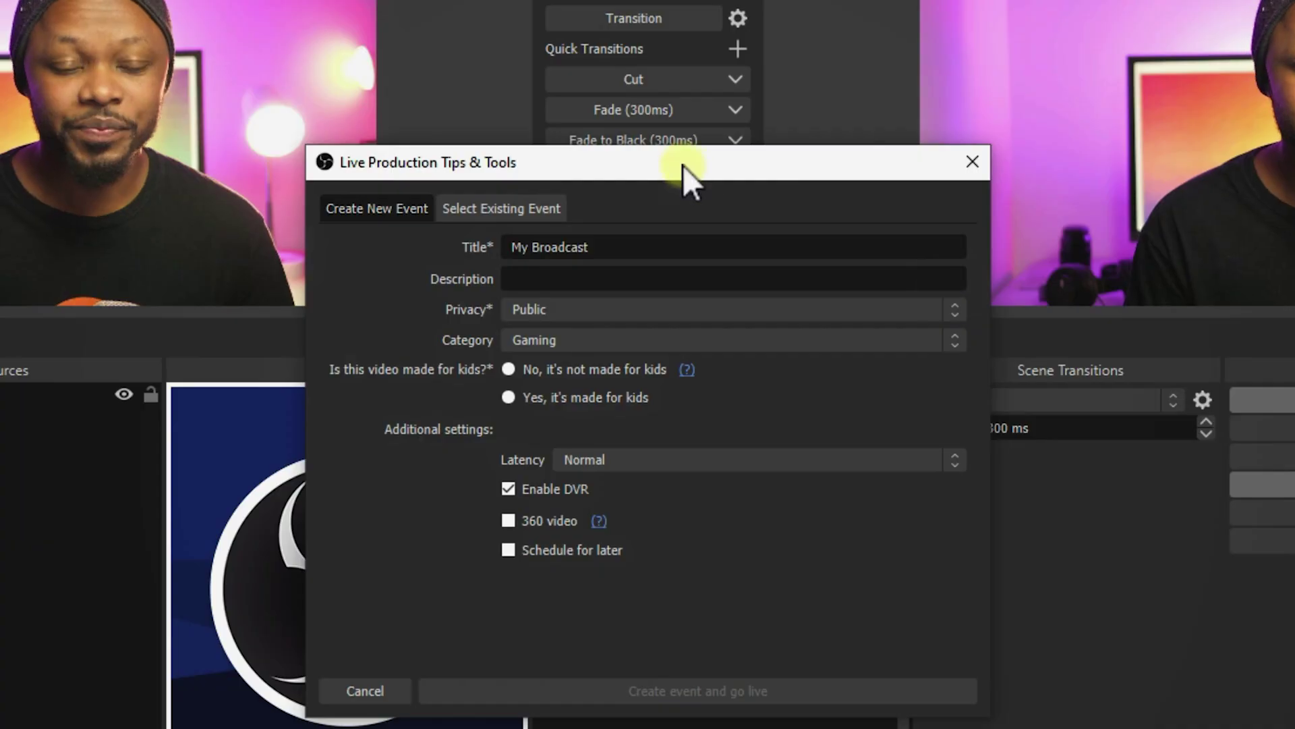
Step: Title the broadcast 'Test Live Stream' with description 'Hello I am testing this new feature'
key(Tab)
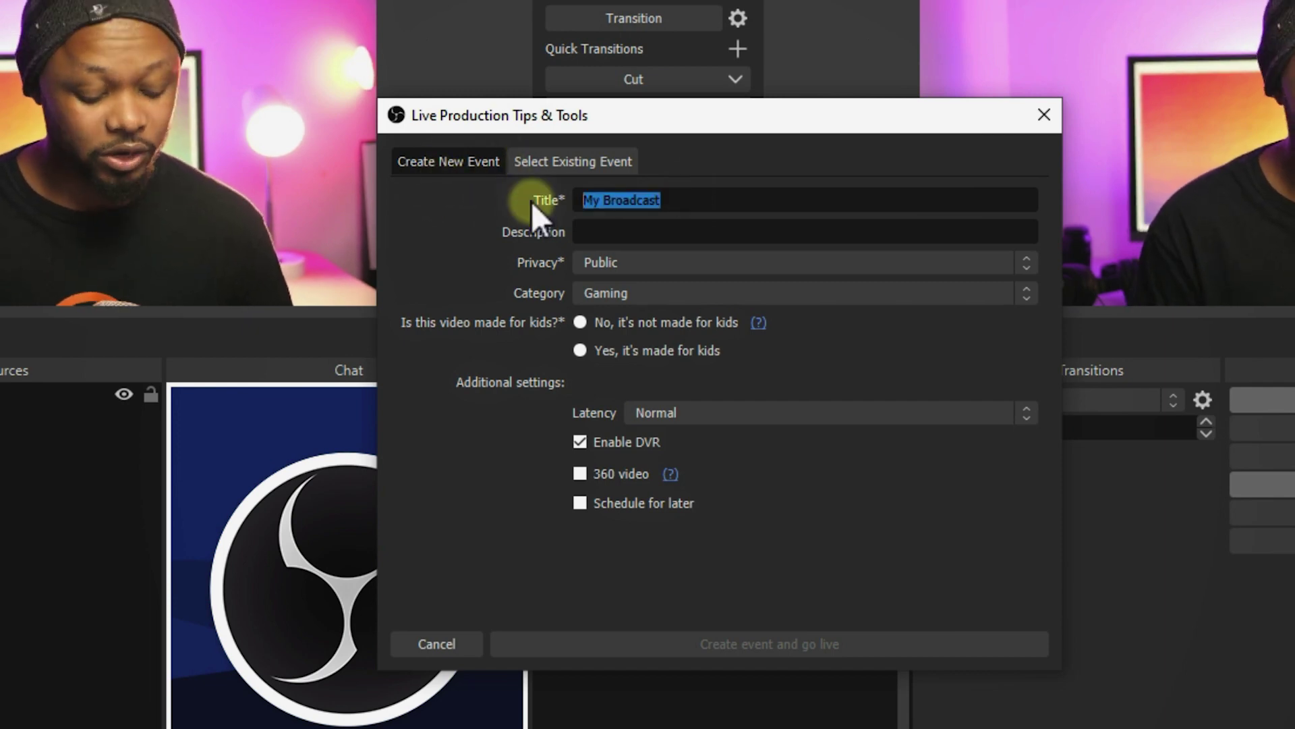
text(Test Live Stream)
click(610, 231)
text(Hello I am testing this new feature)
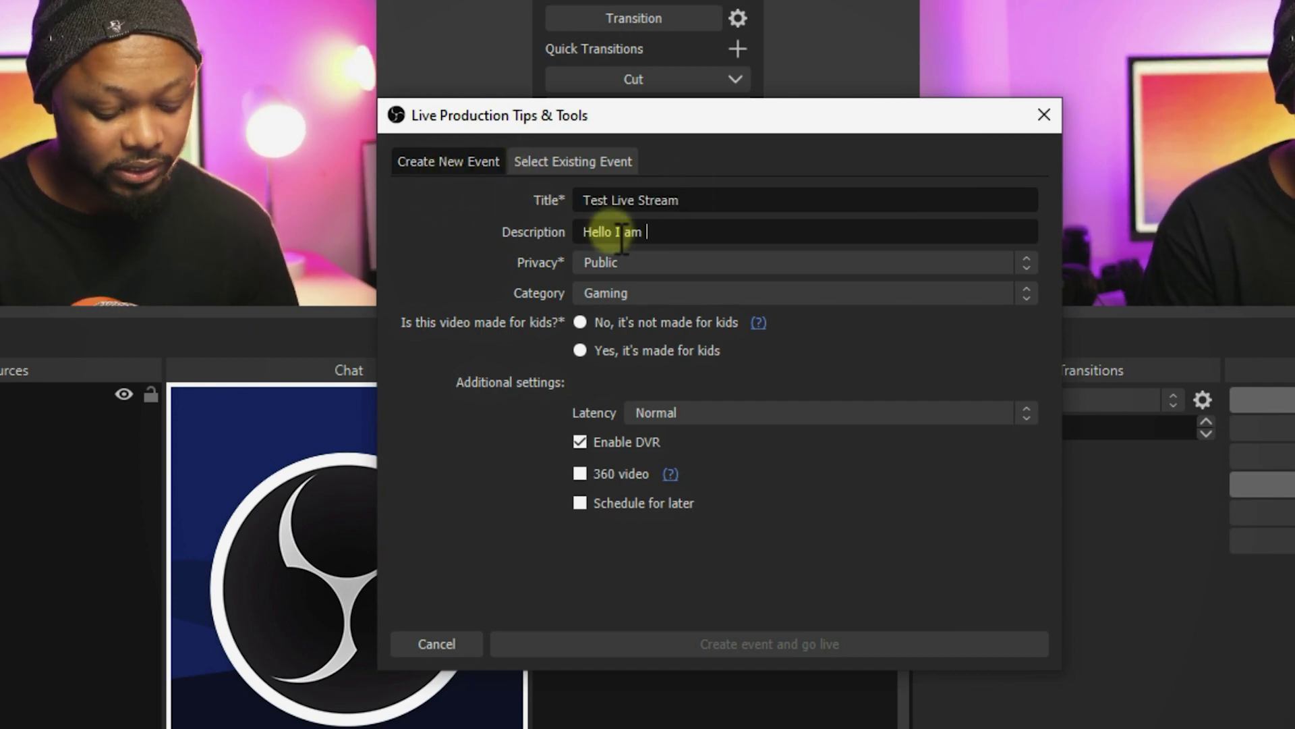
Step: Make the broadcast Unlisted in the Howto & Style category, keeping Normal latency
click(637, 269)
click(625, 293)
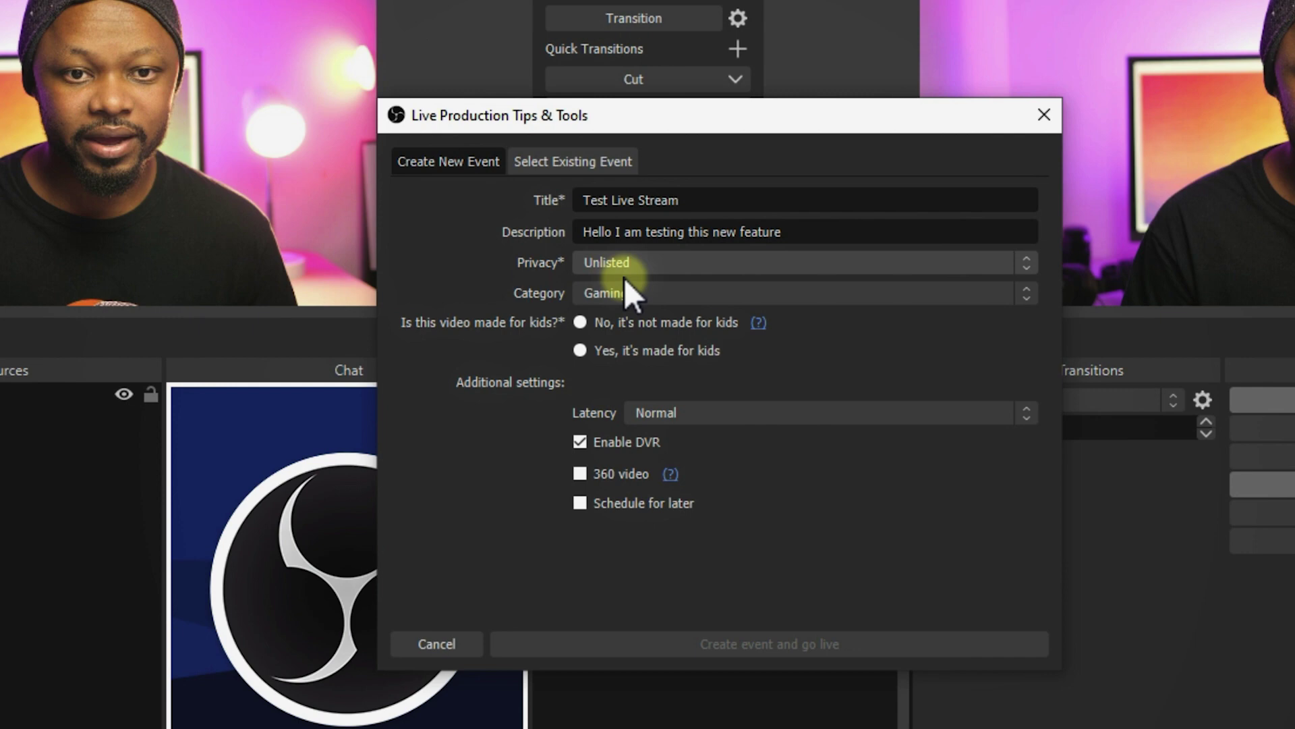
click(641, 292)
scroll(663, 423, down, 1)
click(662, 427)
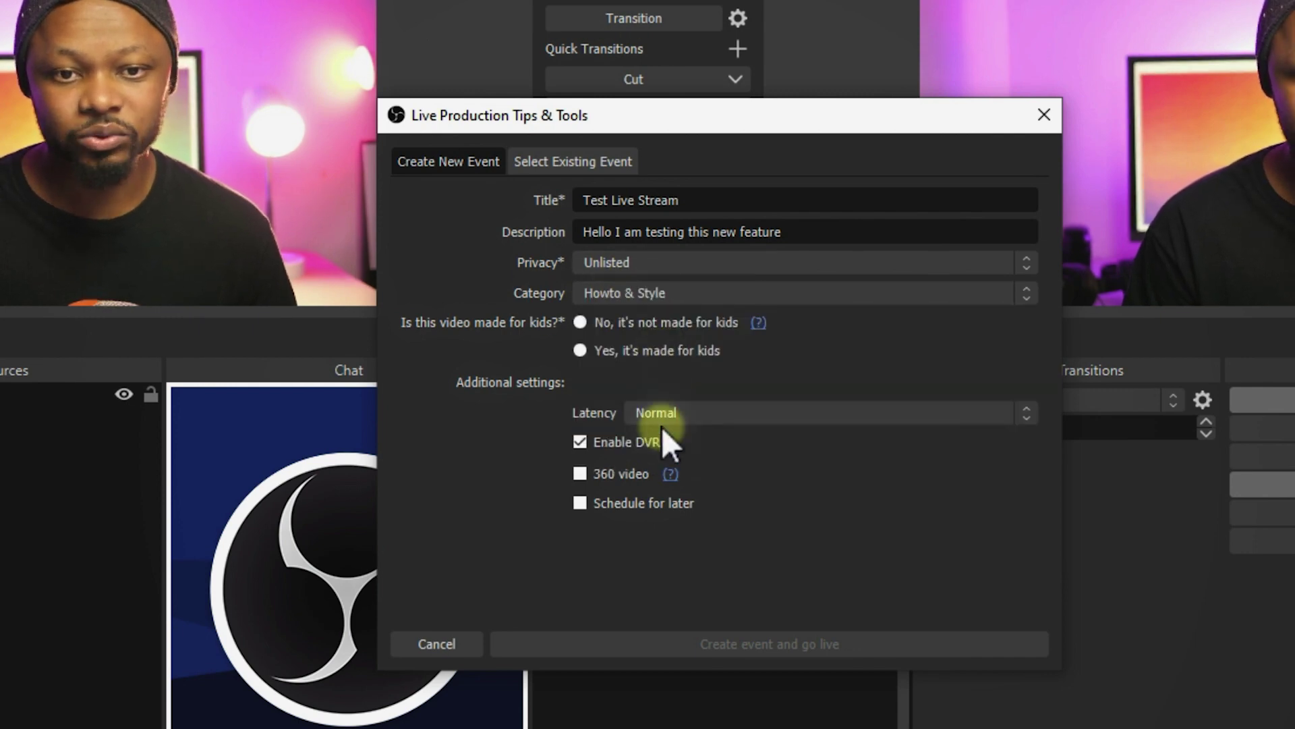
click(711, 412)
click(711, 426)
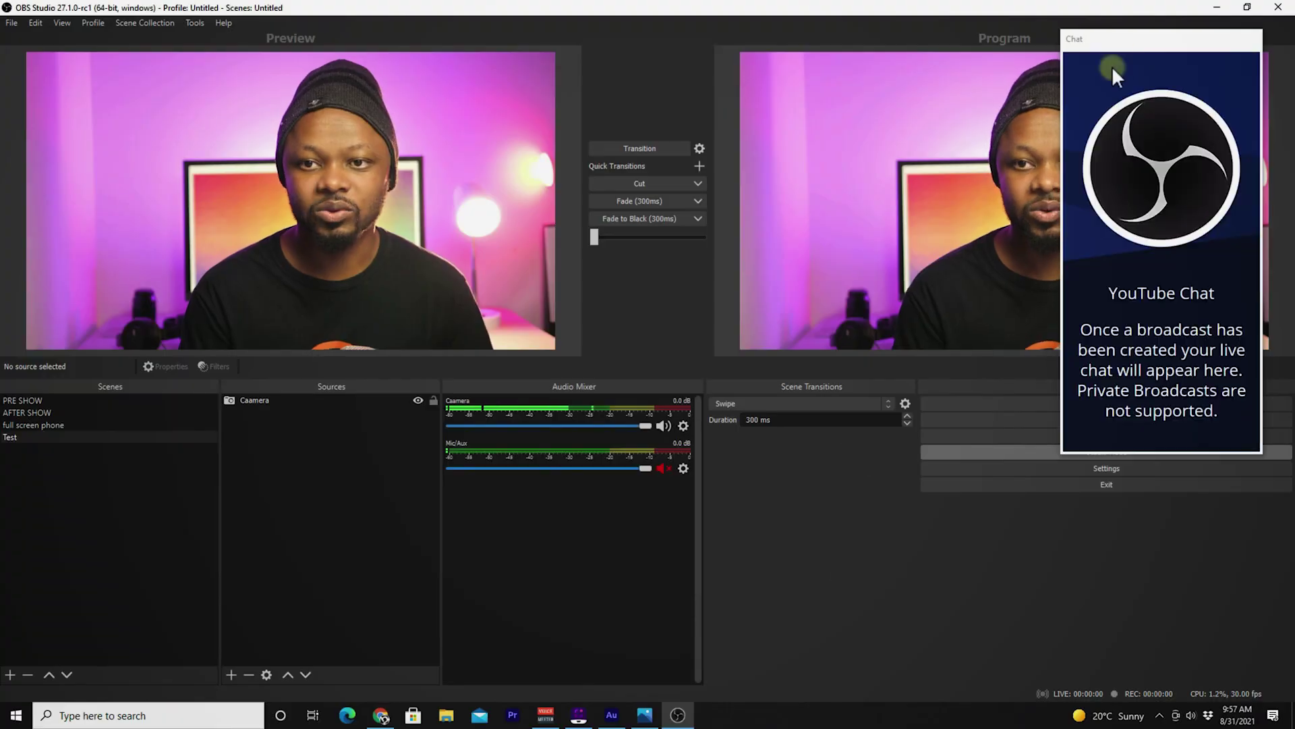
Step: Drag the YouTube Chat dock leftward by its title bar
drag(1111, 47, 836, 46)
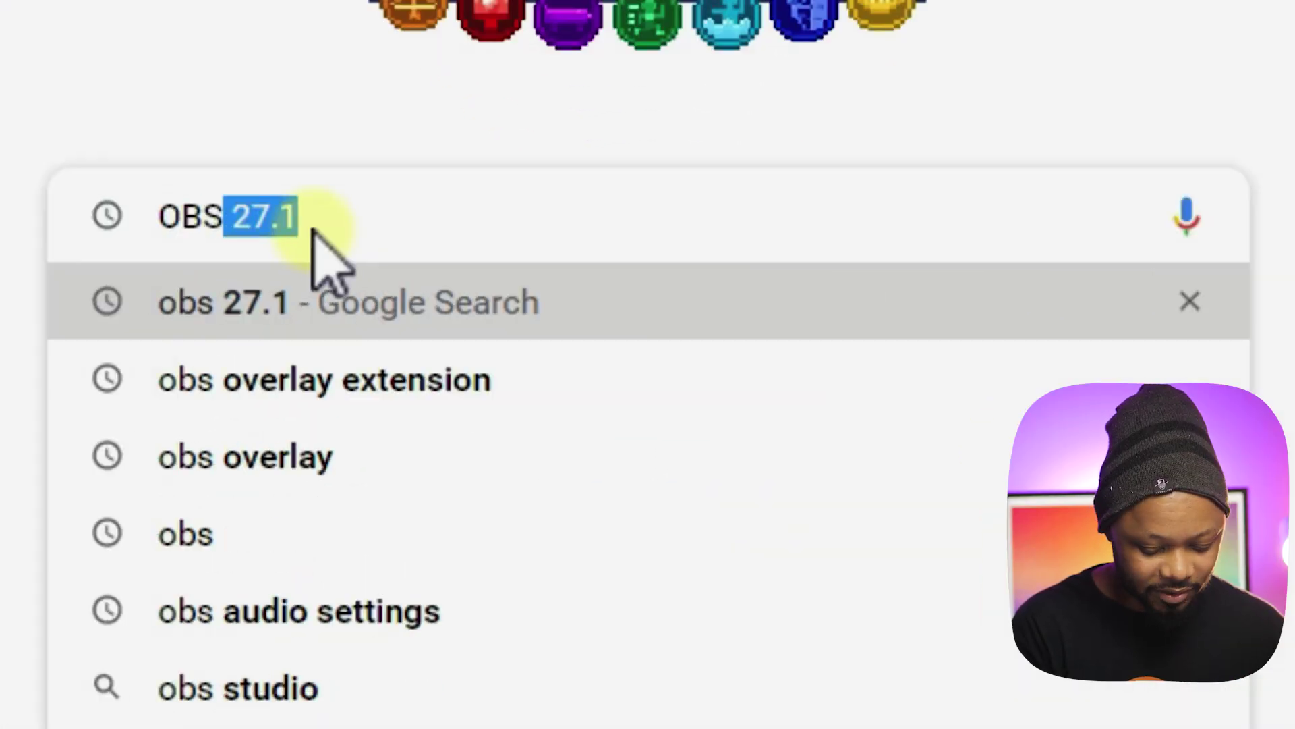
Step: Enter the query 'OBS 27.1' in the Google search box
text( 27.1)
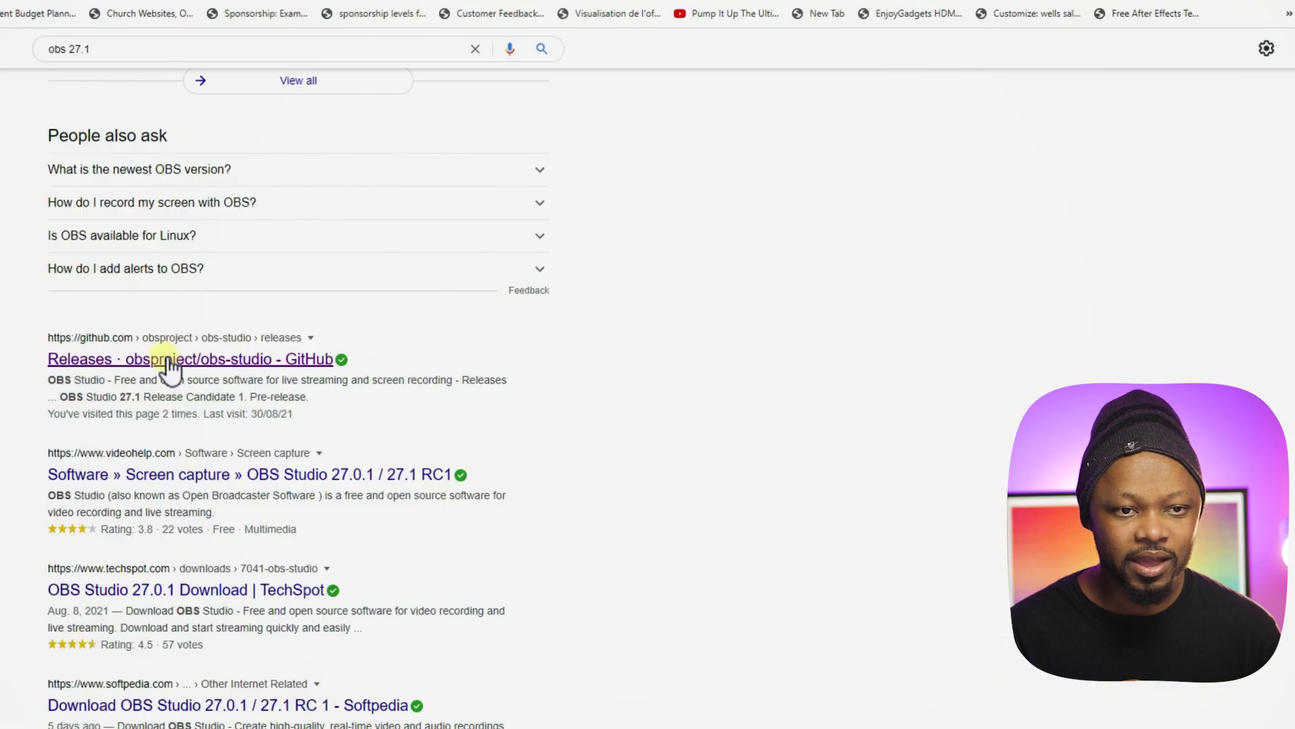
Step: Open the obs-studio GitHub releases page and read through the release notes
click(169, 361)
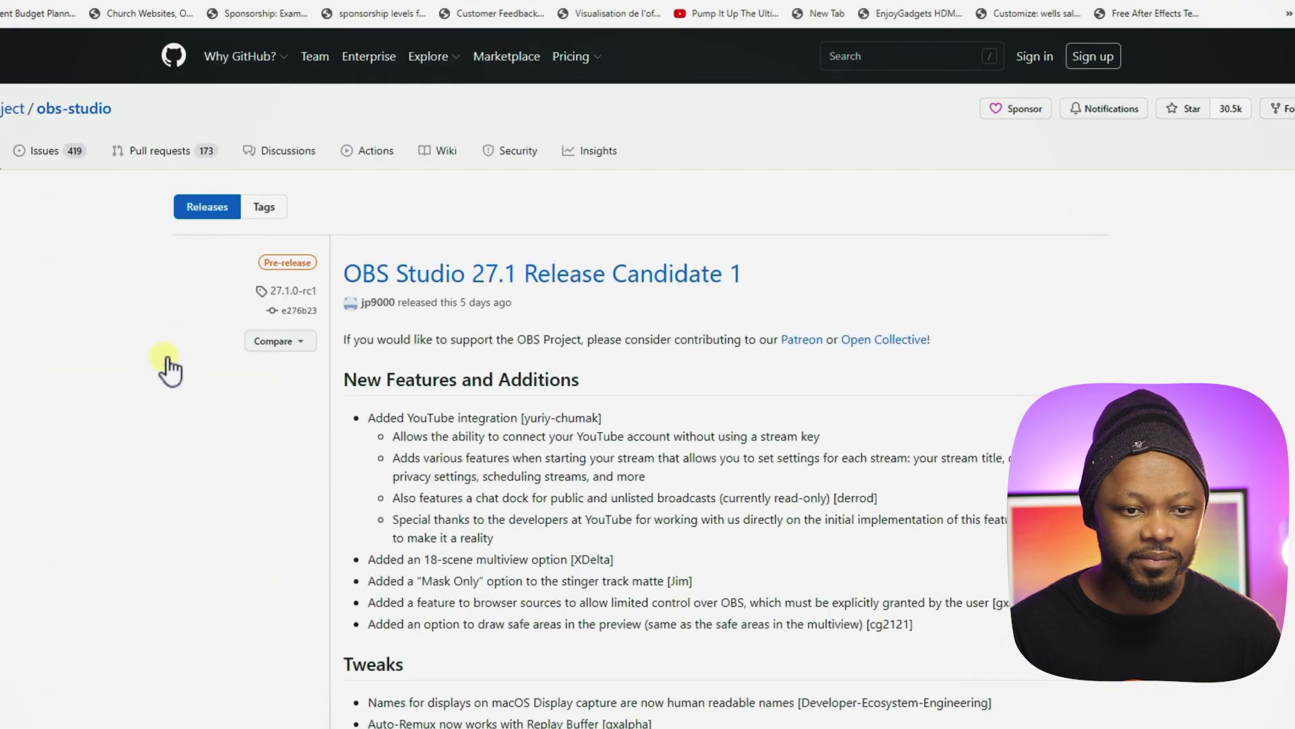
scroll(165, 357, down, 1)
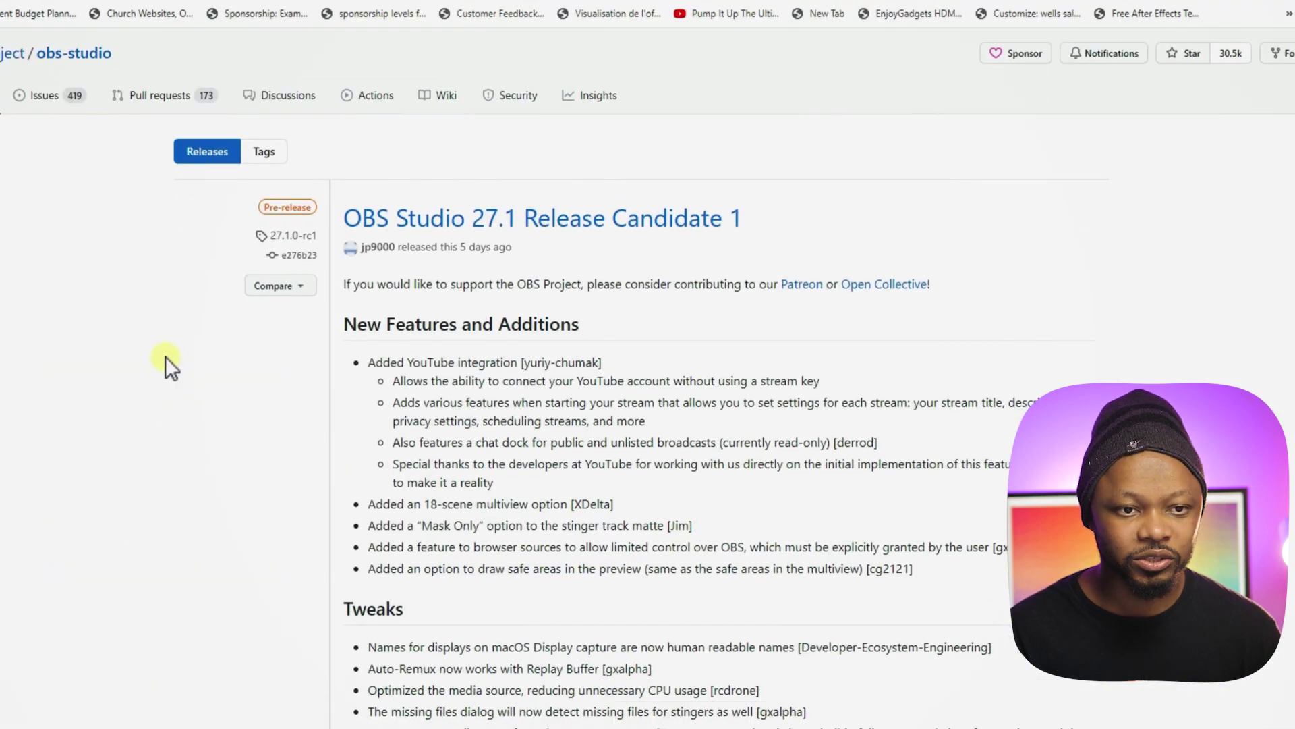
scroll(164, 356, up, 1)
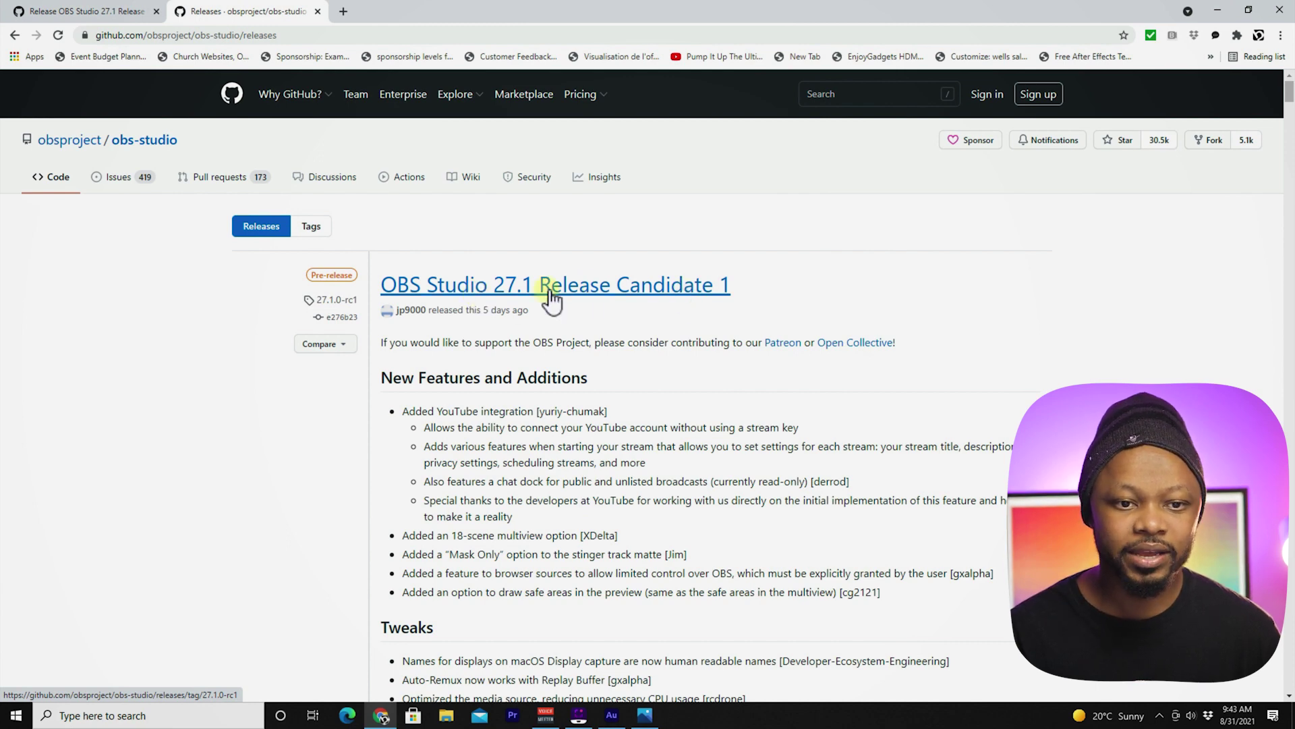
scroll(479, 321, down, 2)
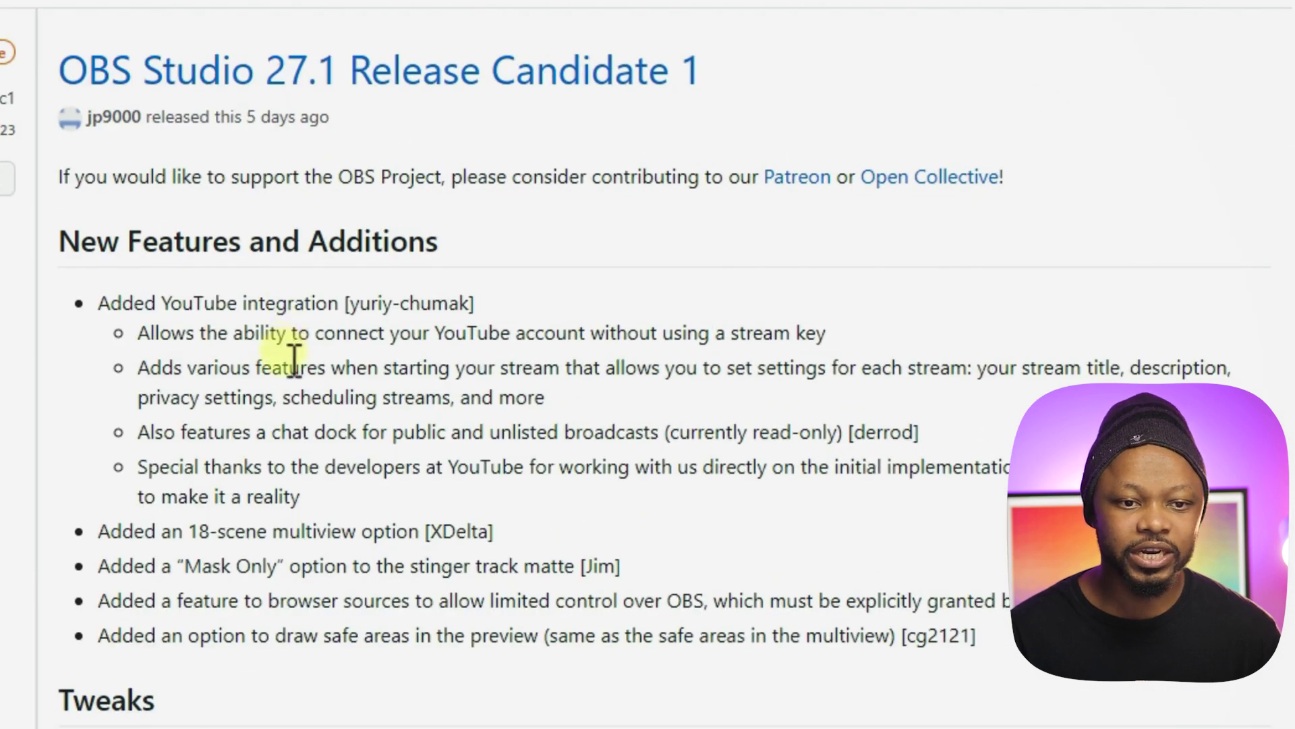
scroll(295, 356, down, 10)
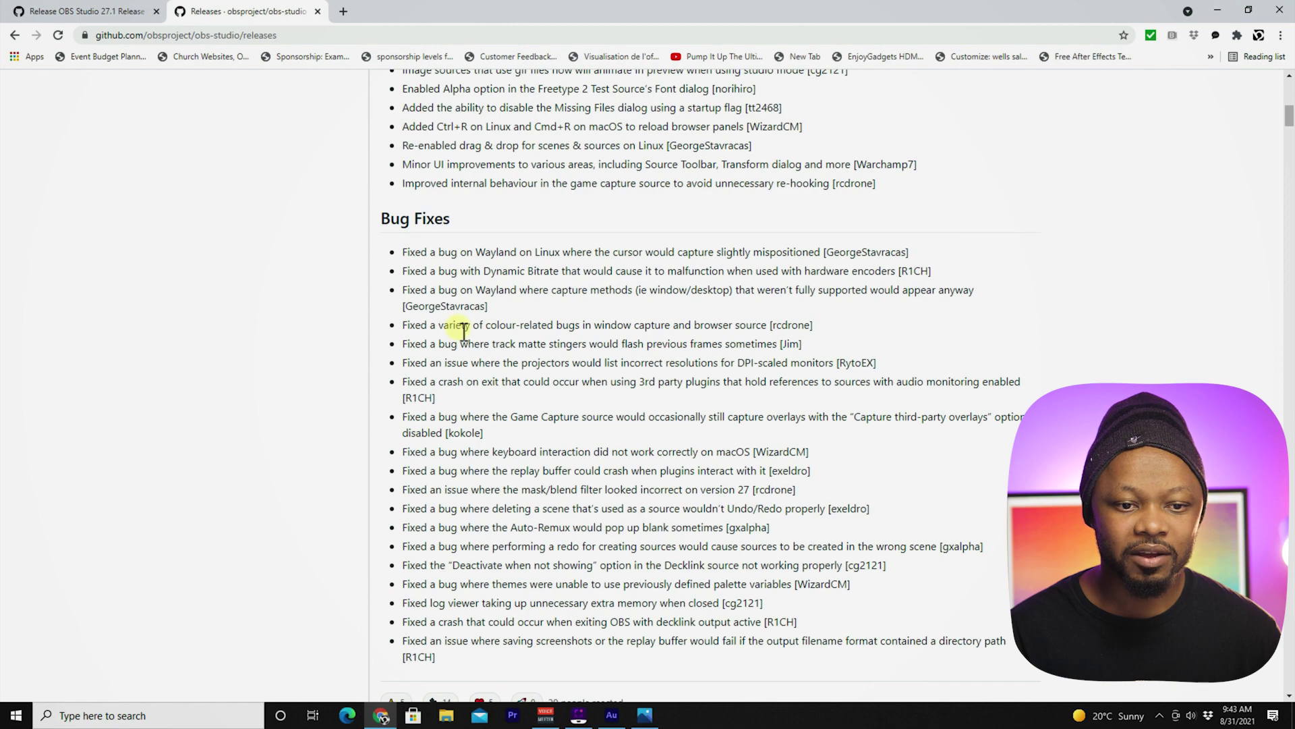
scroll(464, 330, up, 10)
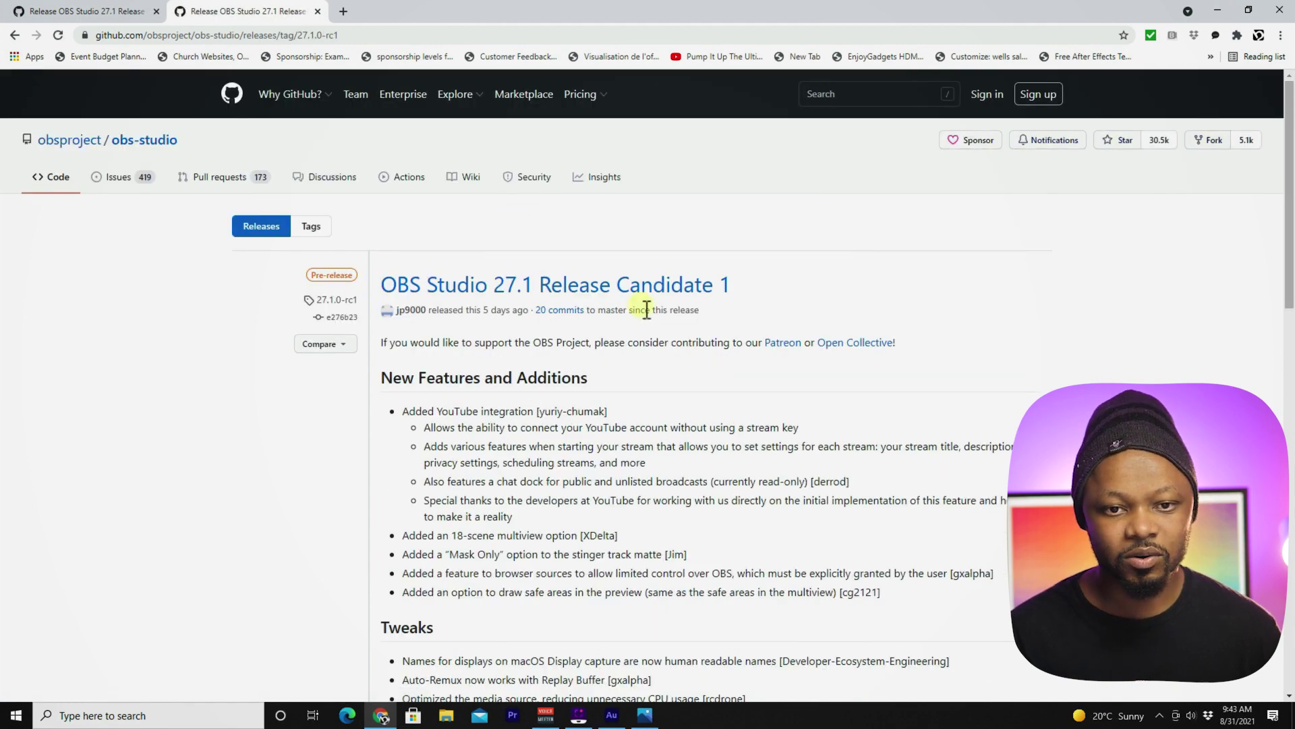
Step: Download OBS-Studio-27.1-rc1-Full-Installer-x64.exe from Assets and open its download options
scroll(582, 334, down, 12)
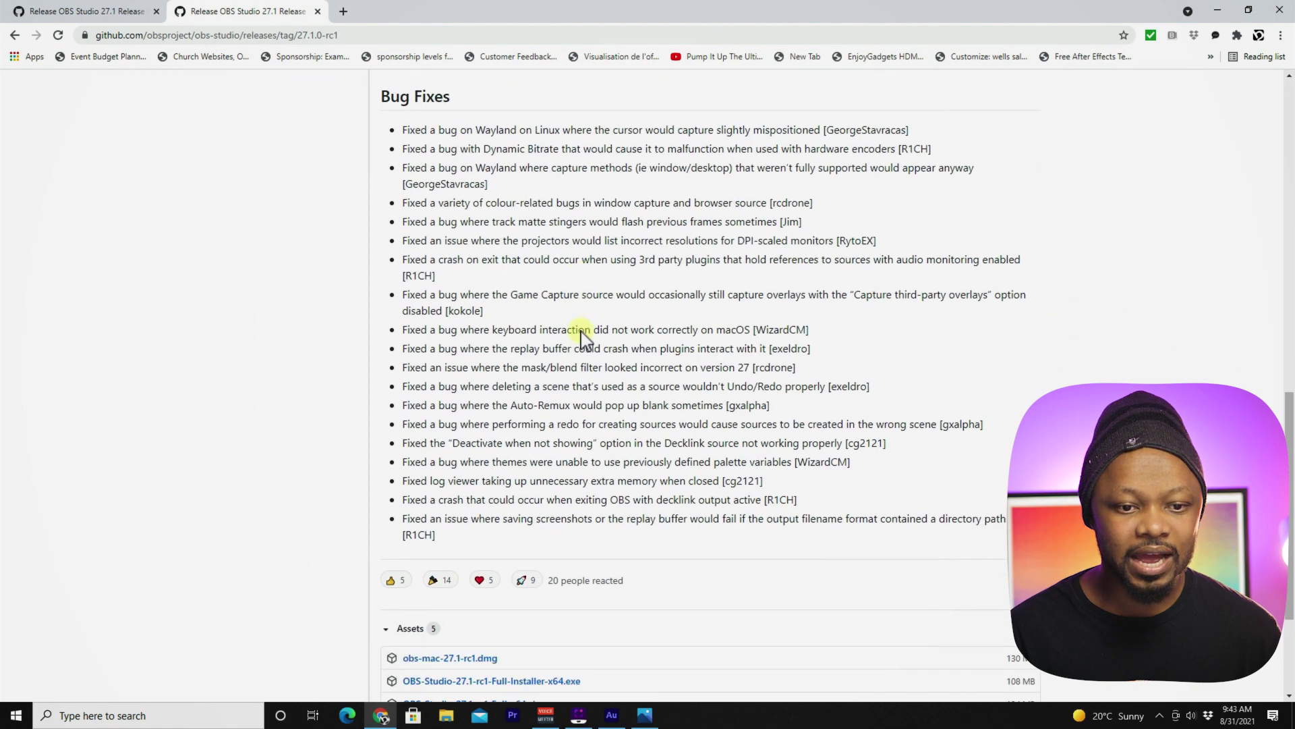
scroll(583, 334, down, 3)
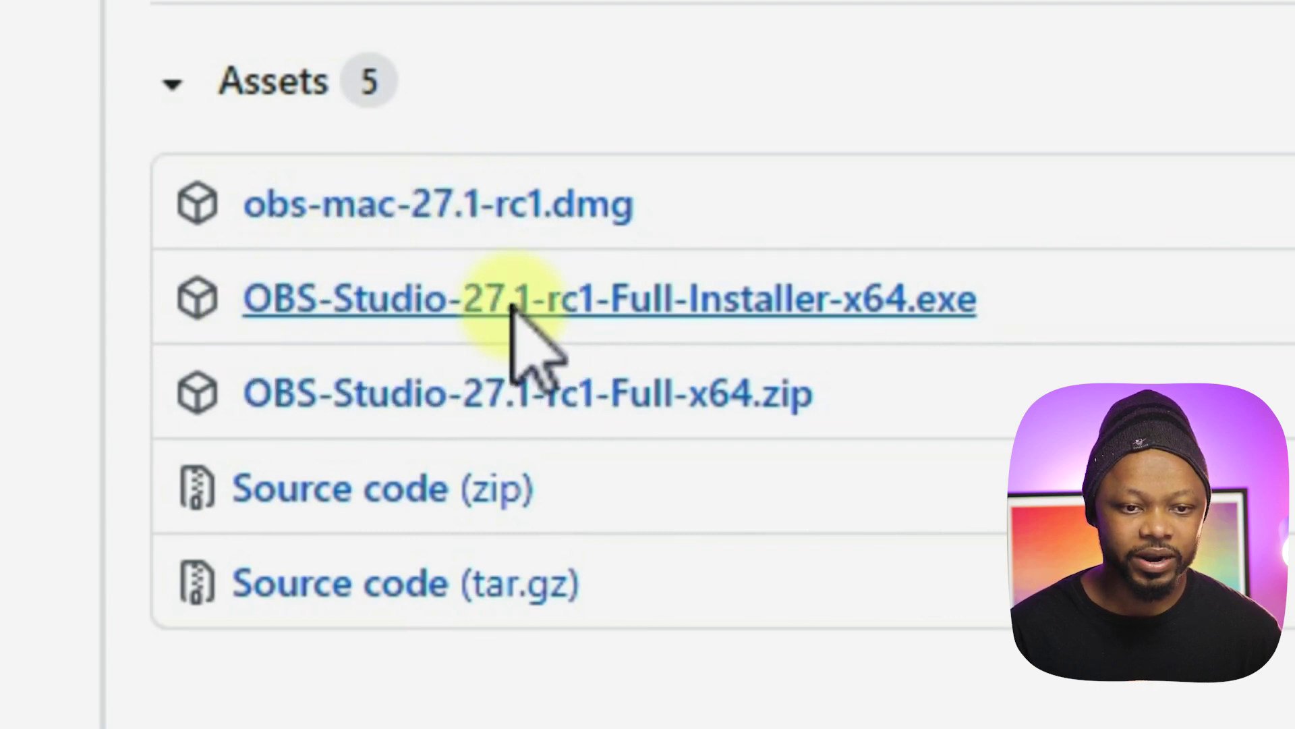
click(458, 300)
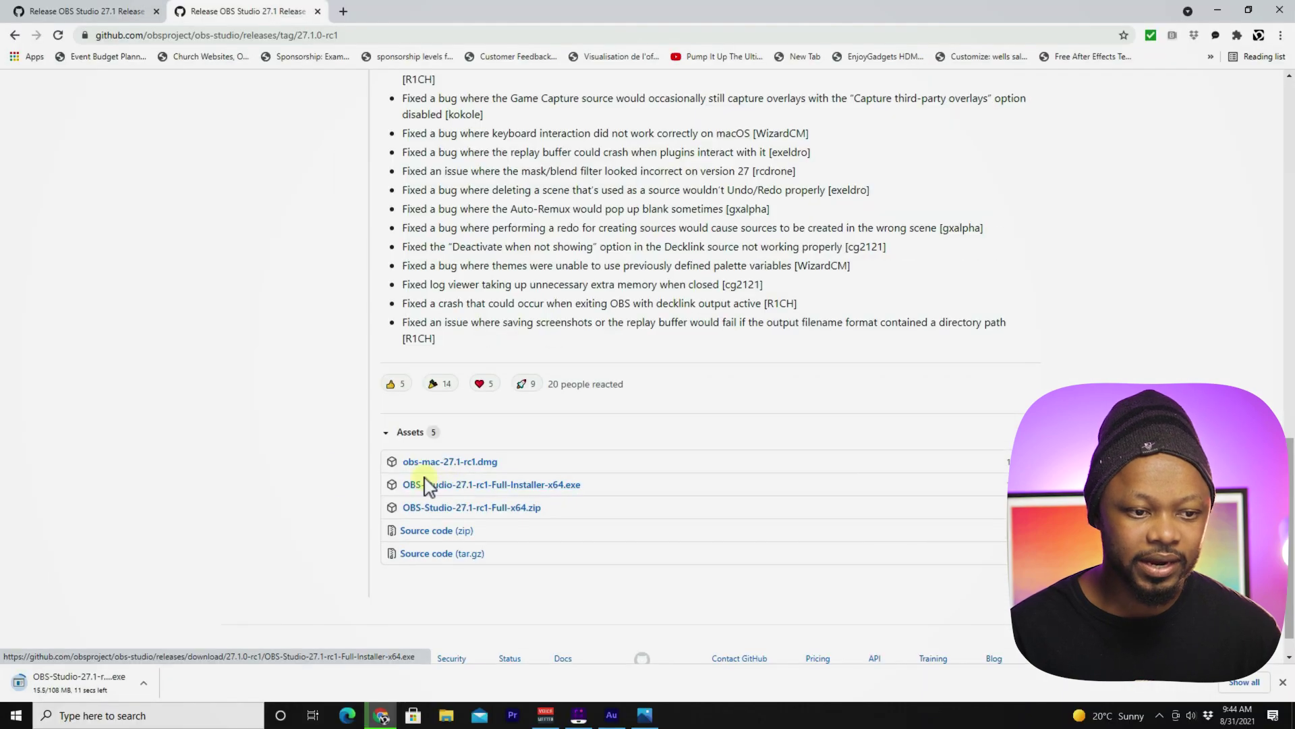
click(144, 683)
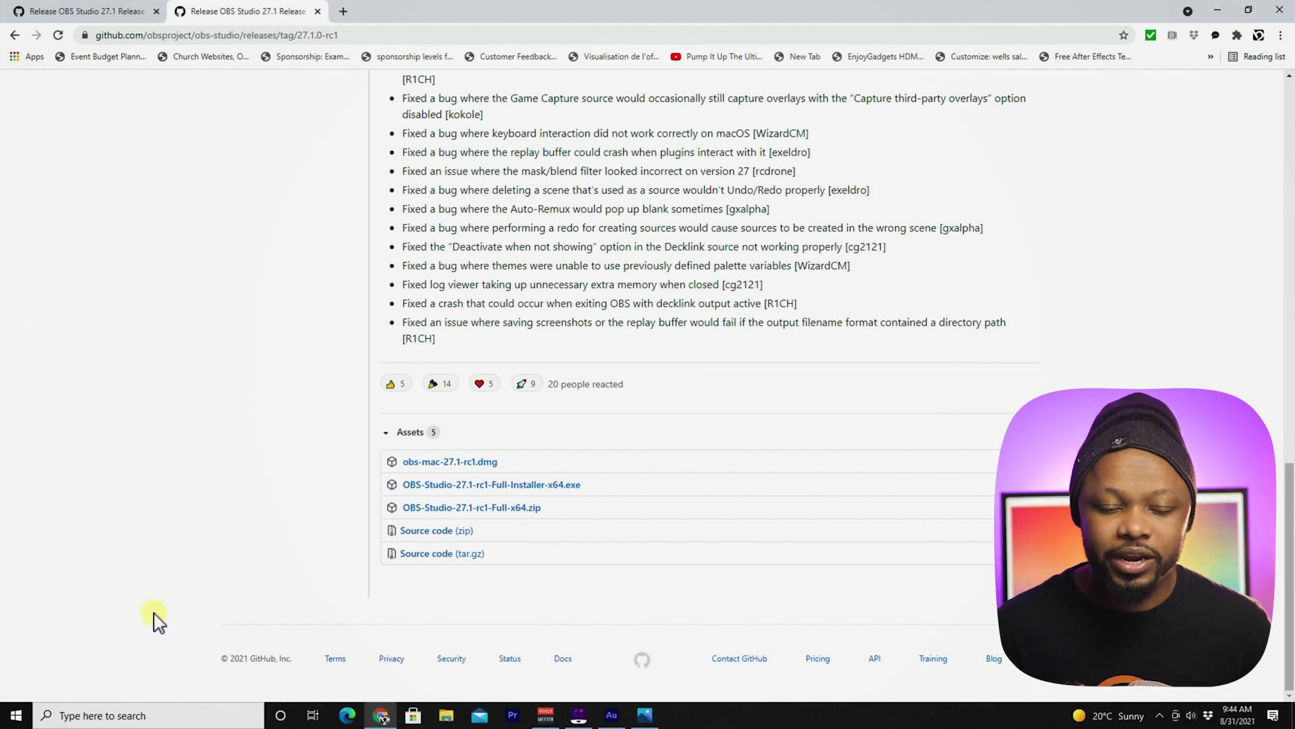
Step: Minimize the browser and launch the installed OBS Studio via a Windows search for 'obs'
click(1218, 11)
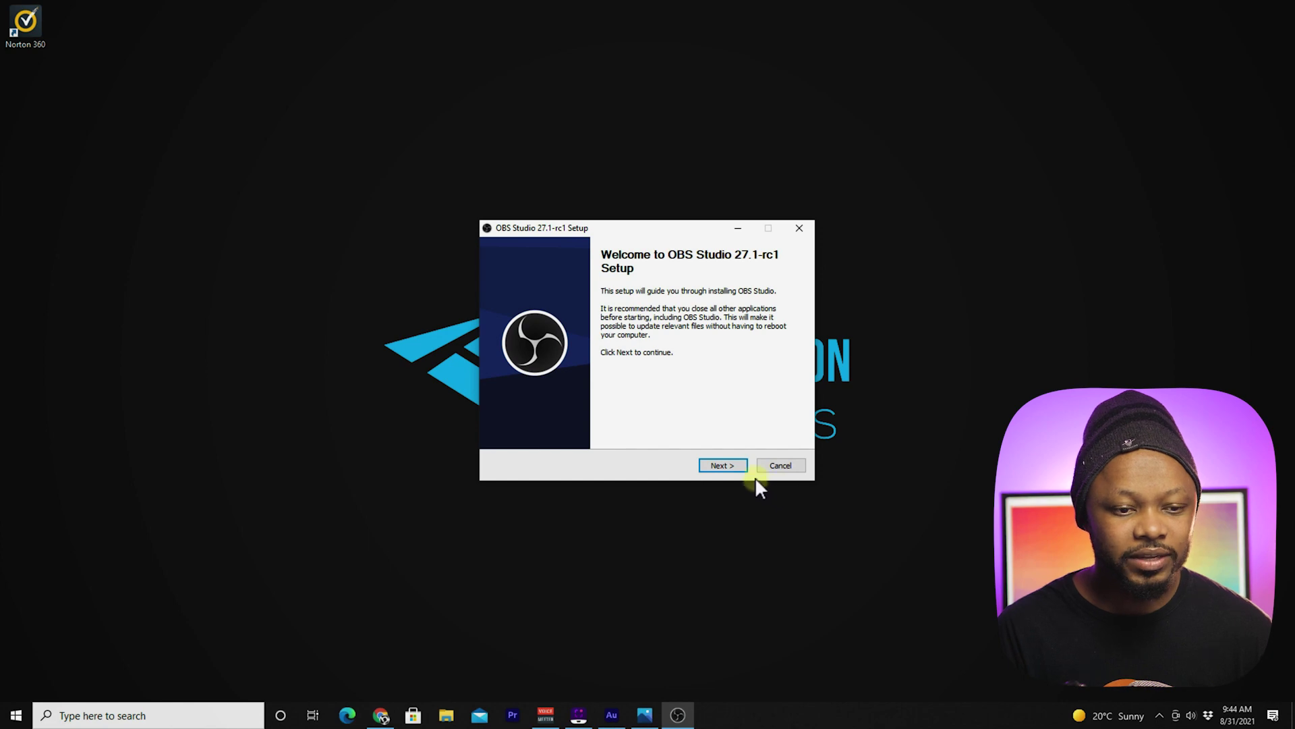
click(115, 715)
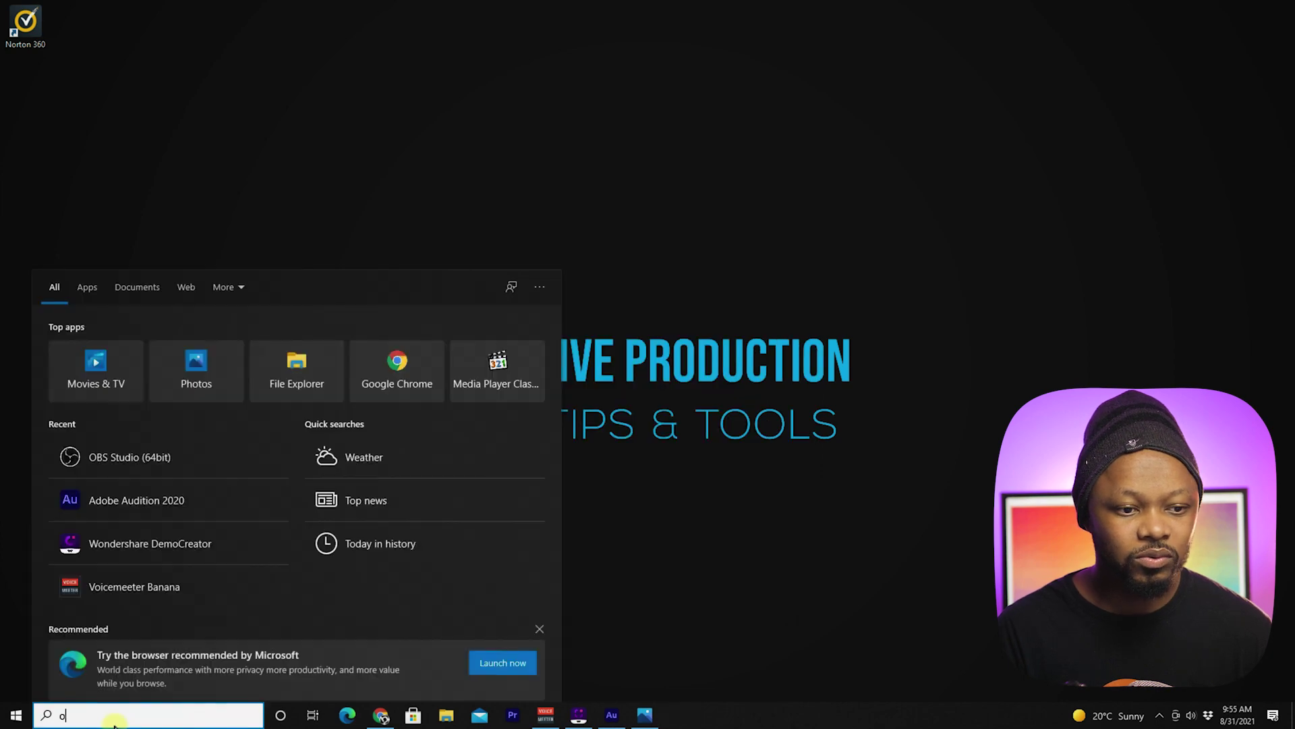
text(obs)
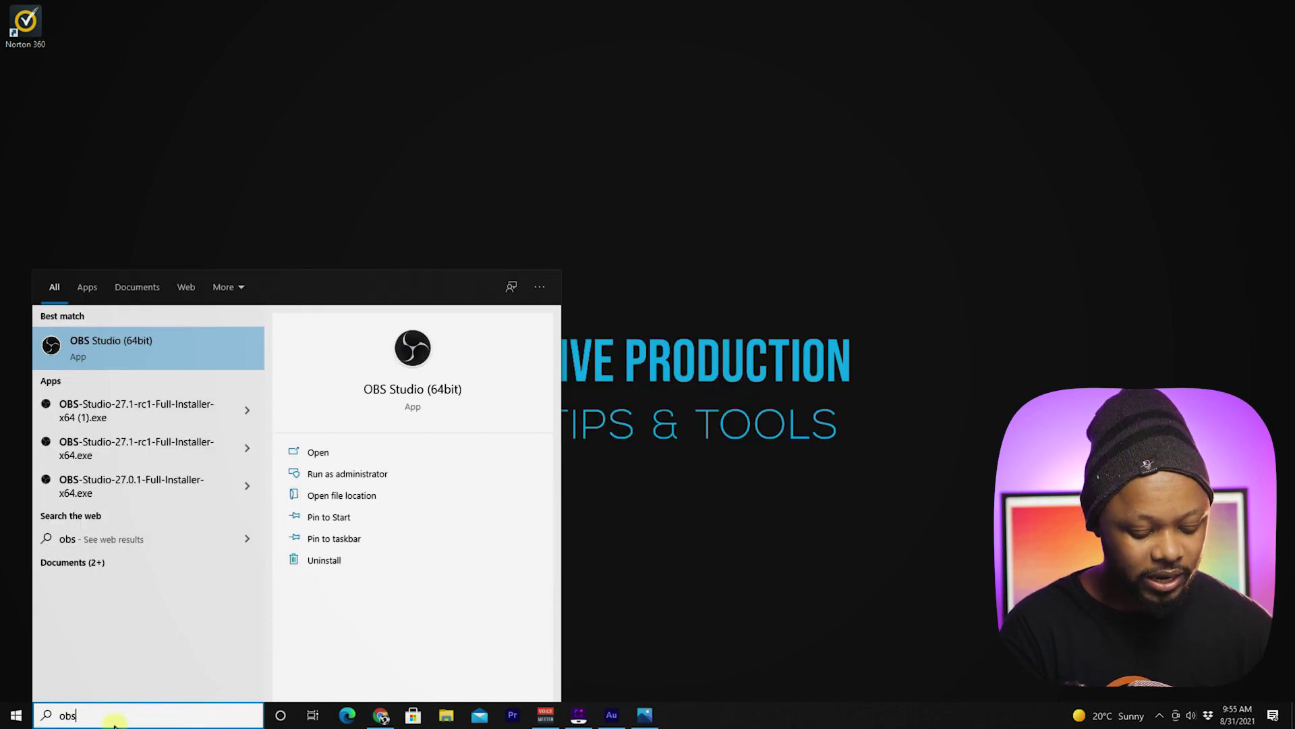
click(145, 344)
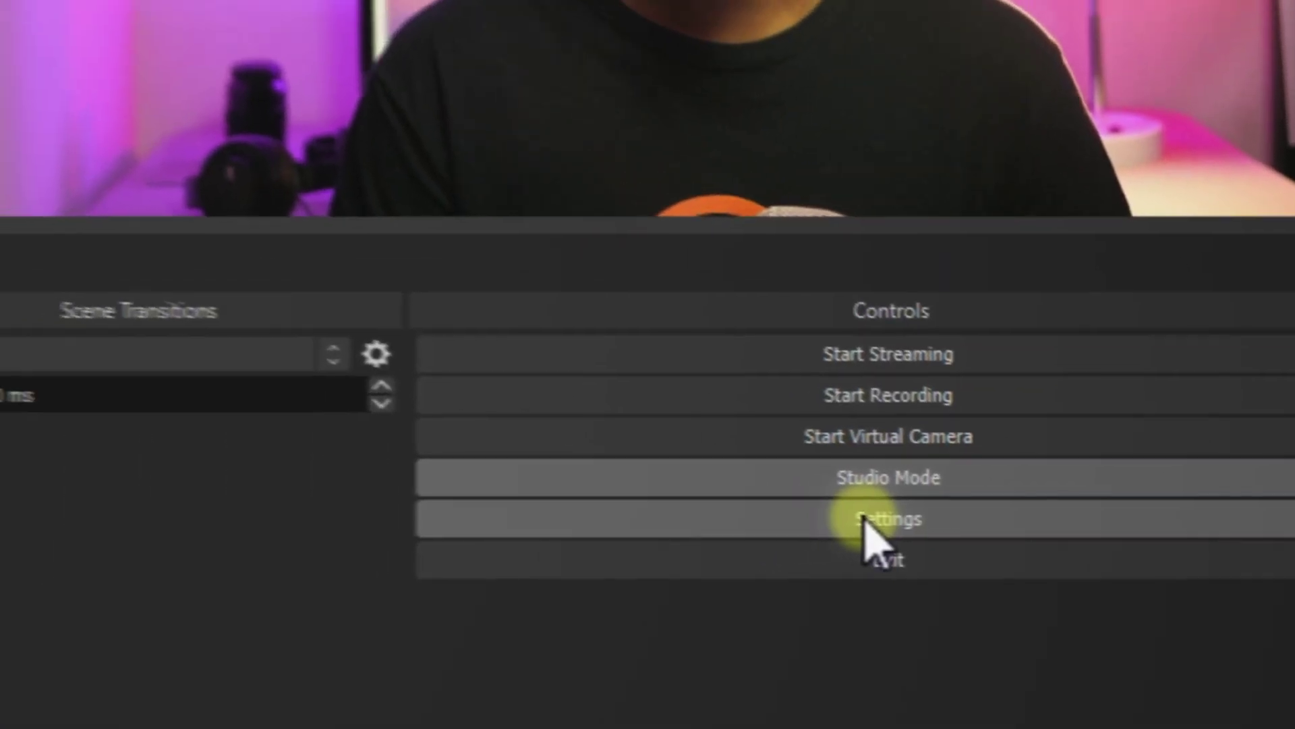
Step: In Settings > Stream, select YouTube - RTMPS as the service
click(865, 522)
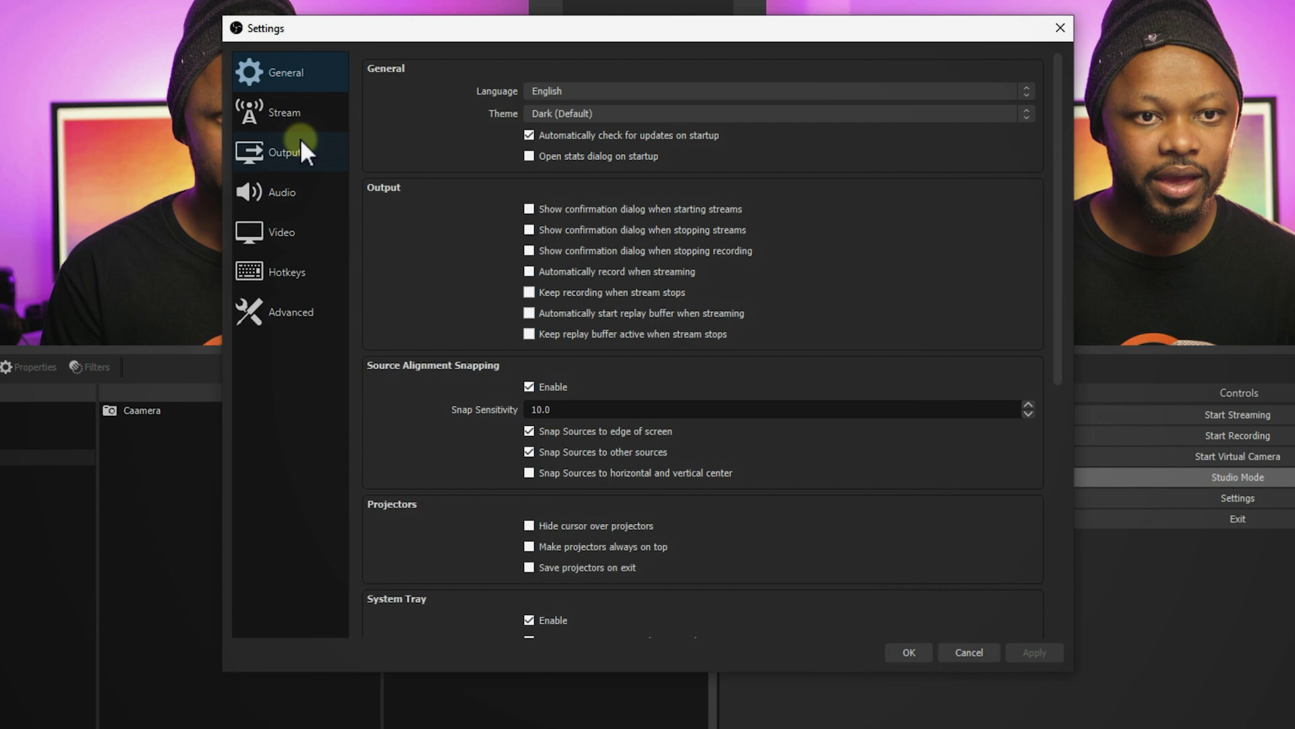
click(288, 113)
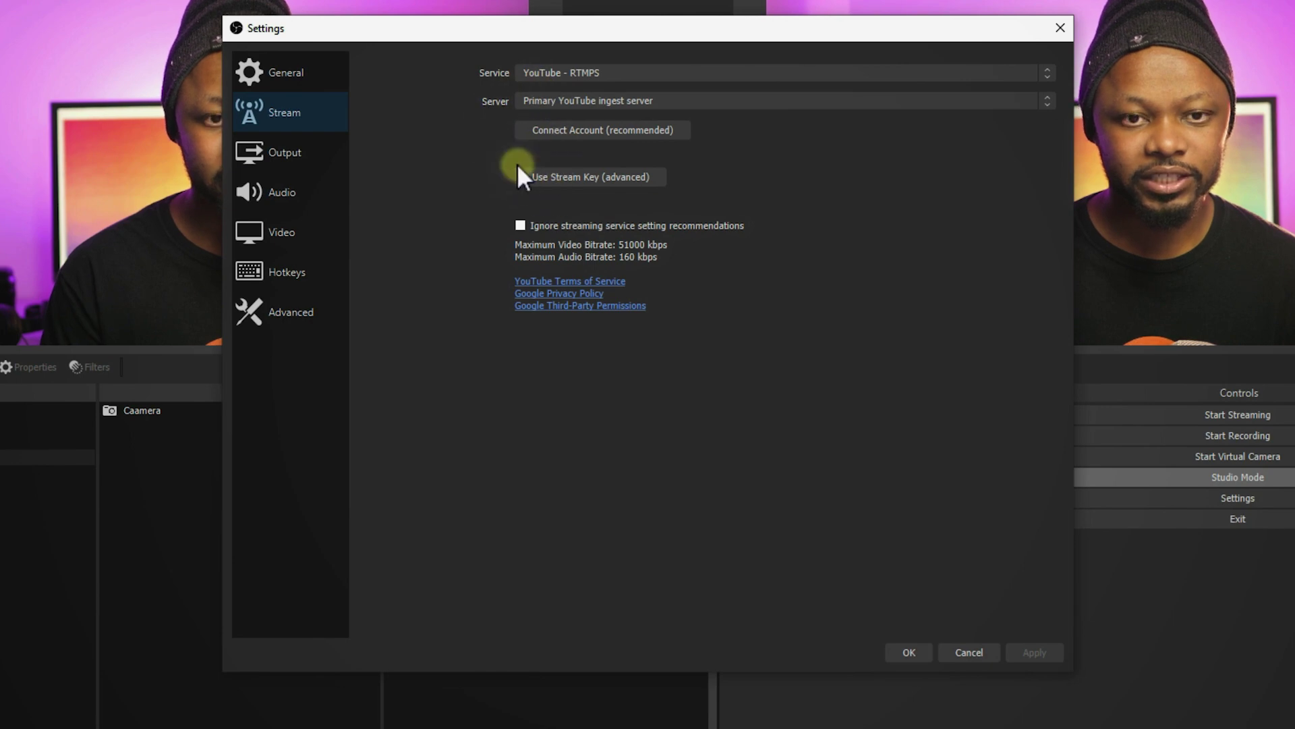
click(526, 73)
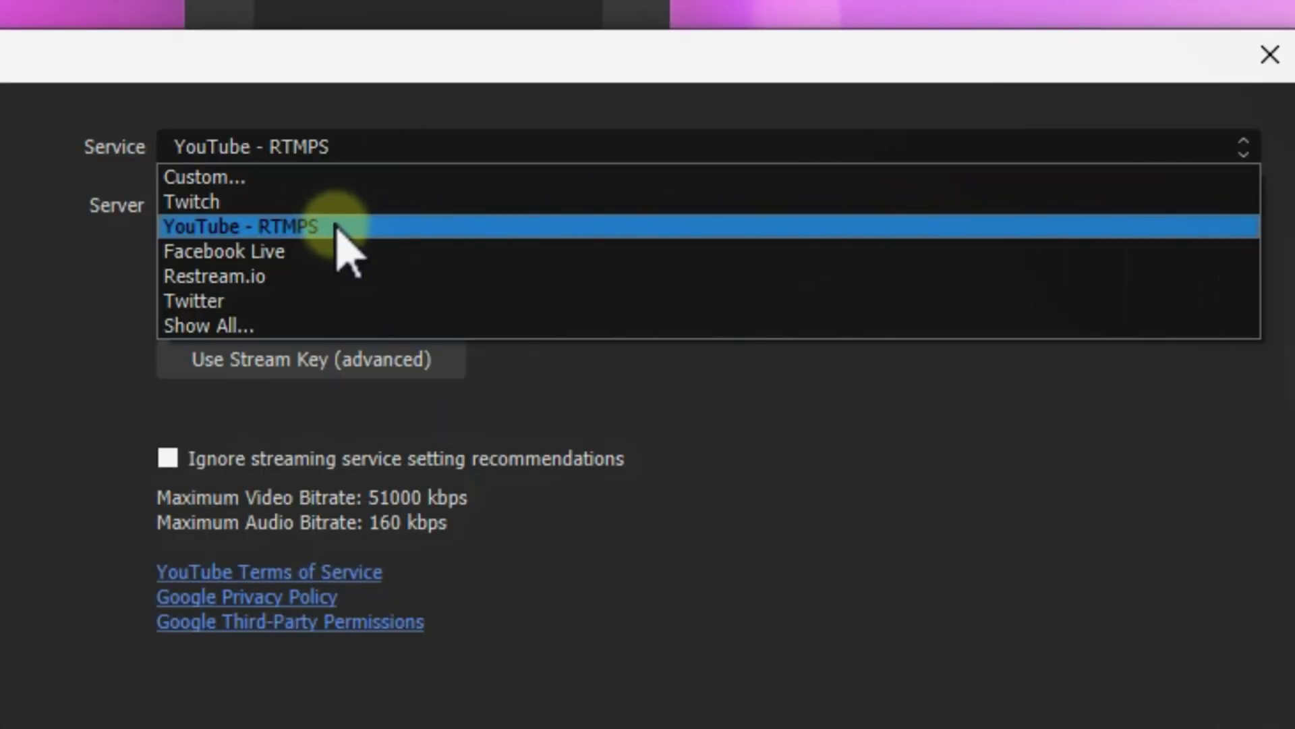
click(337, 226)
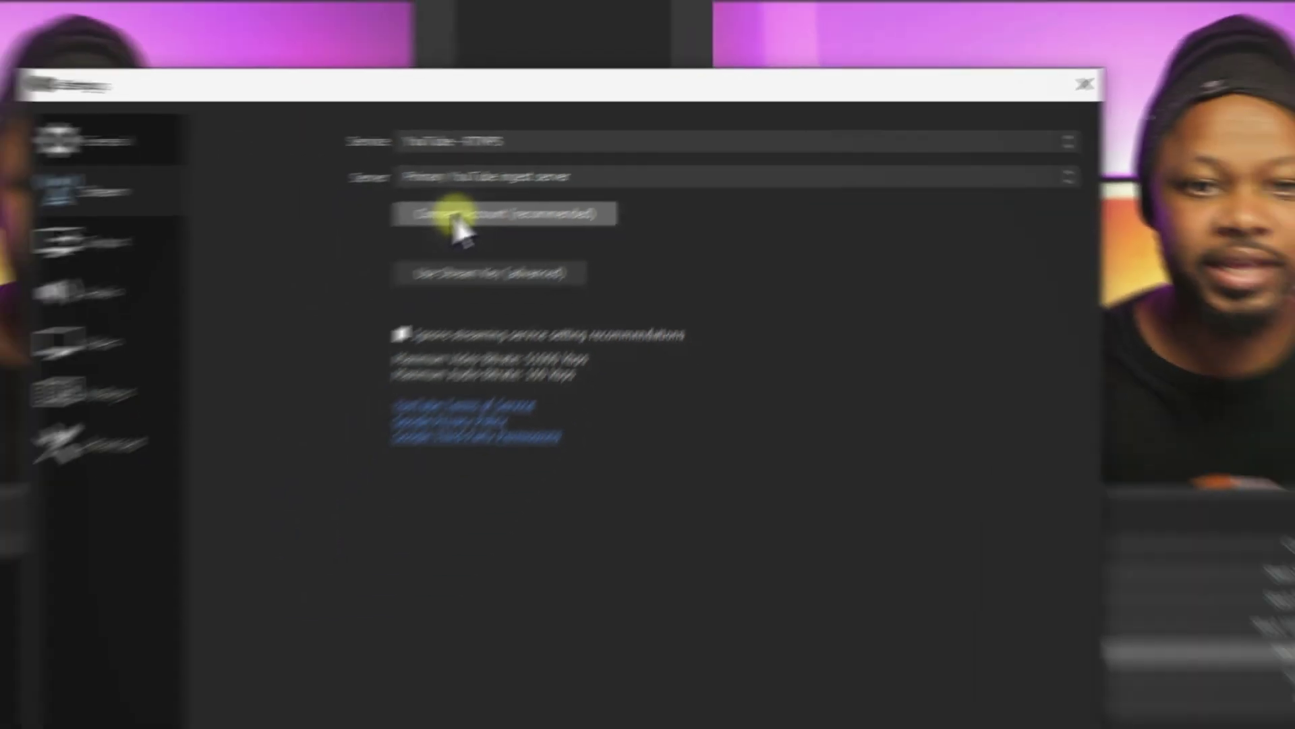
Step: Connect a YouTube account, choose the Google account, and allow OBS Studio to manage YouTube
click(456, 216)
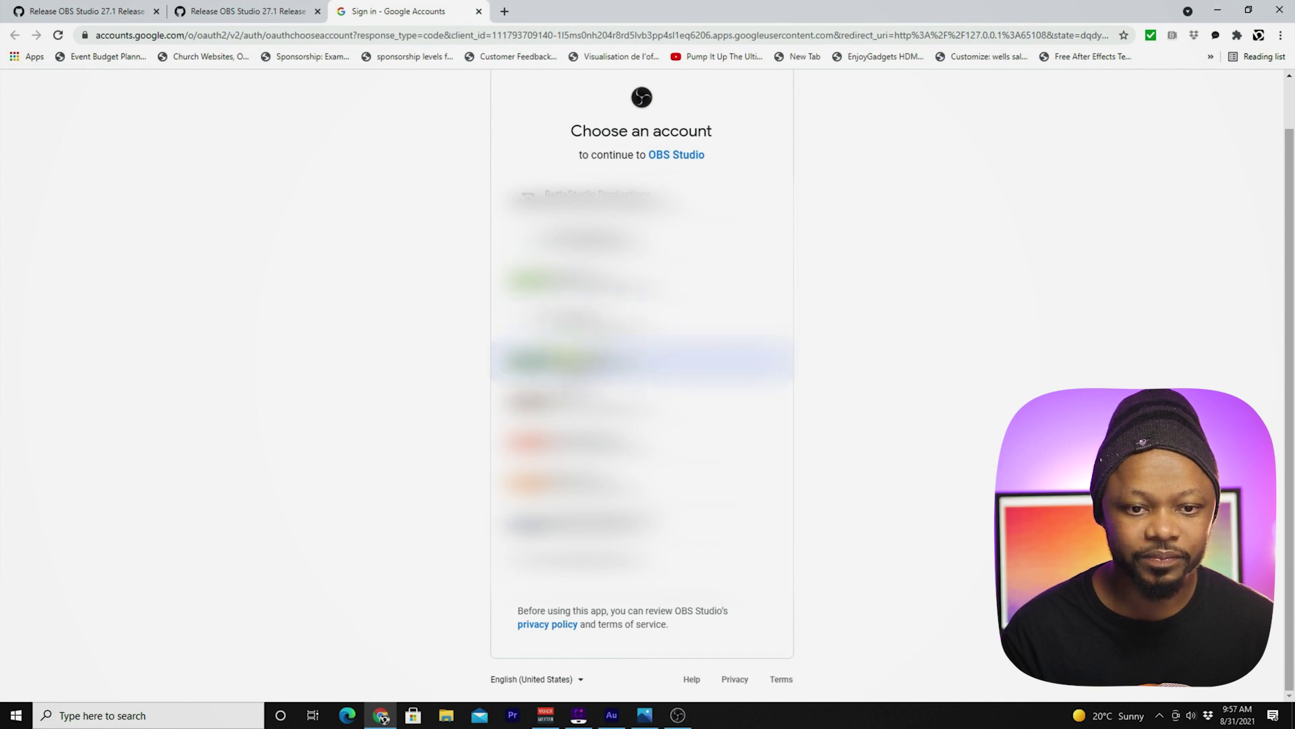
click(574, 440)
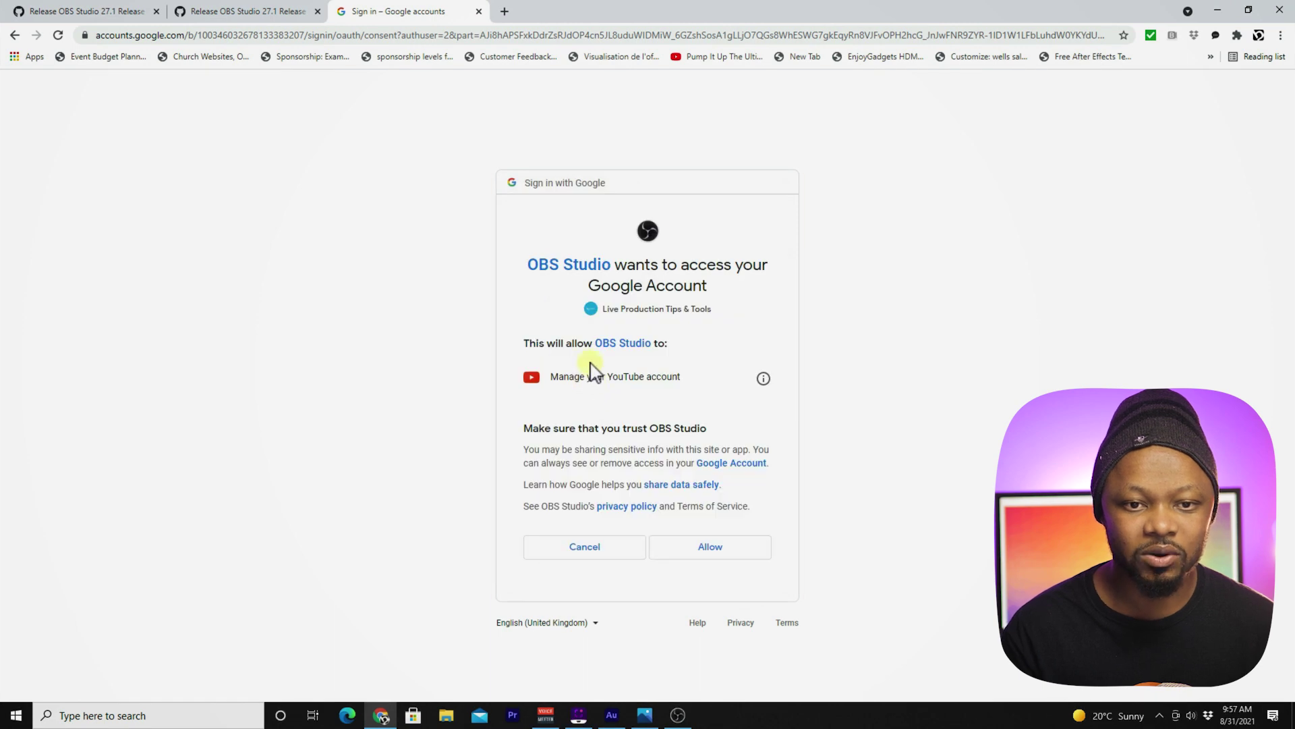
click(721, 550)
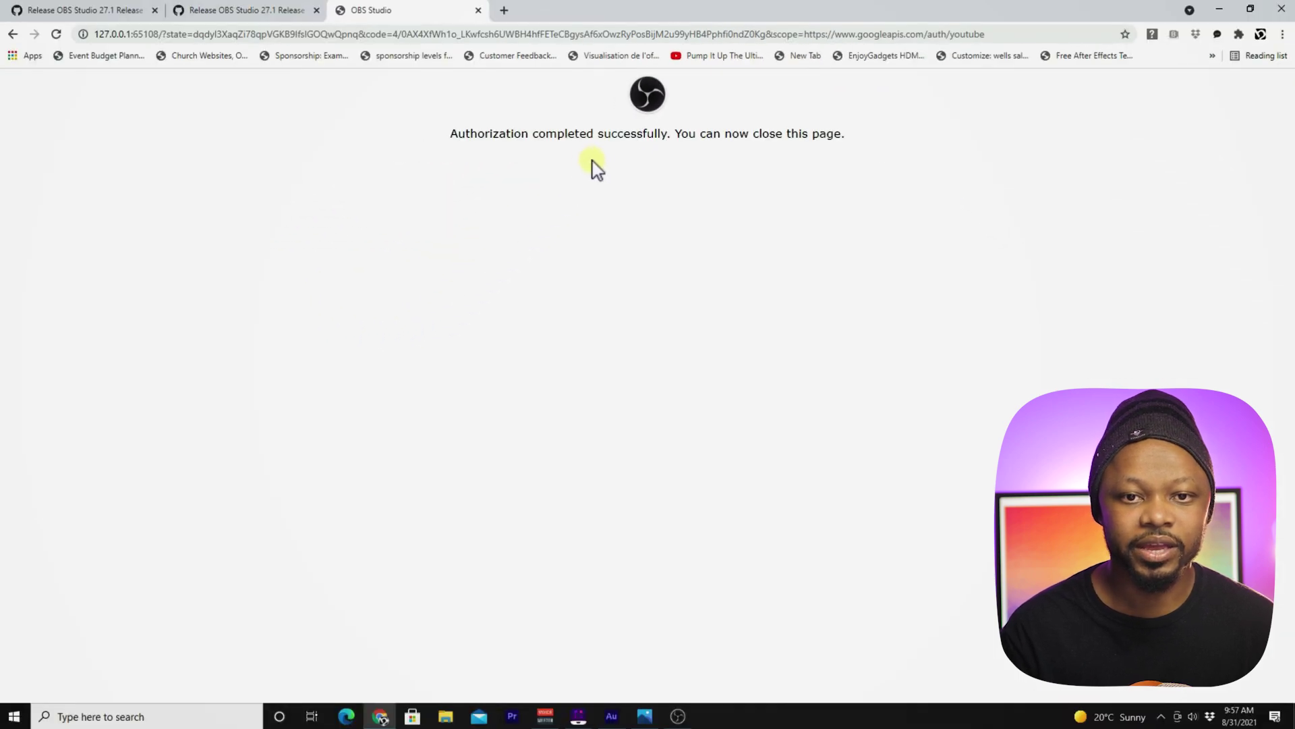
Step: Close the authorization tab, return to OBS, and apply the connected YouTube account
click(477, 10)
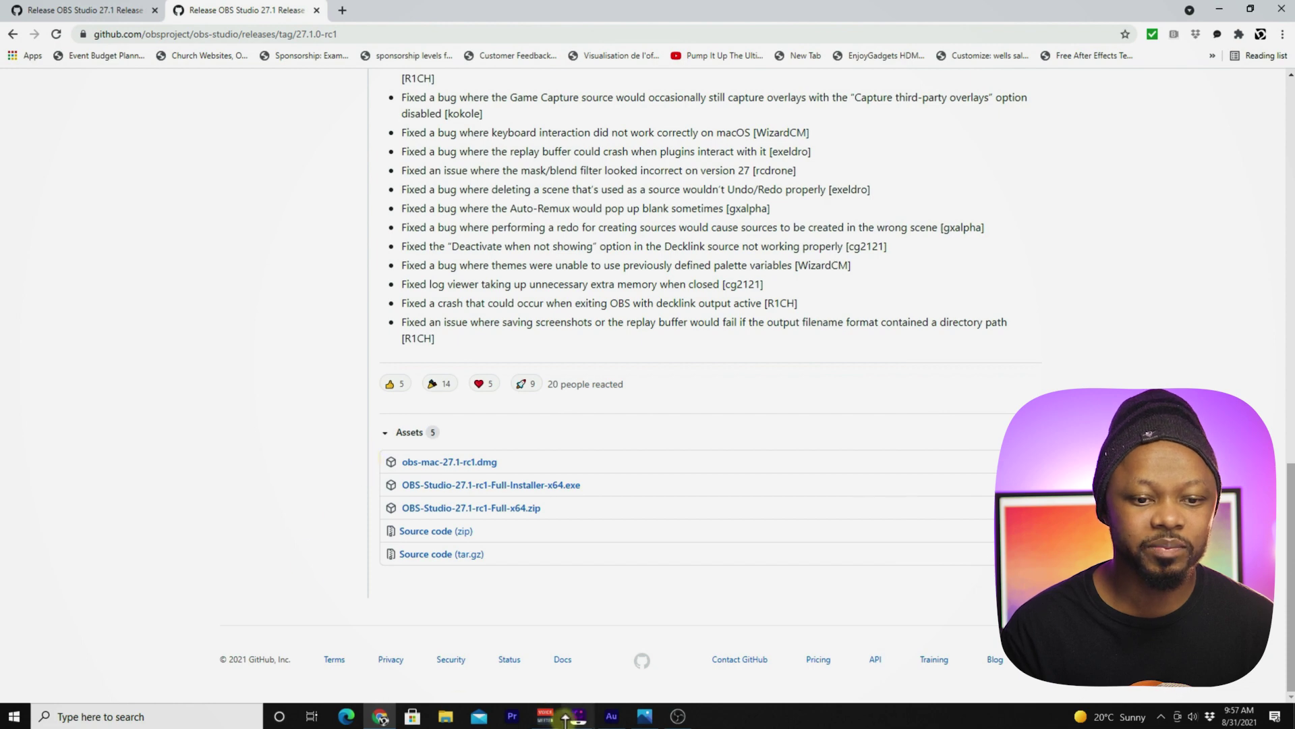
click(676, 716)
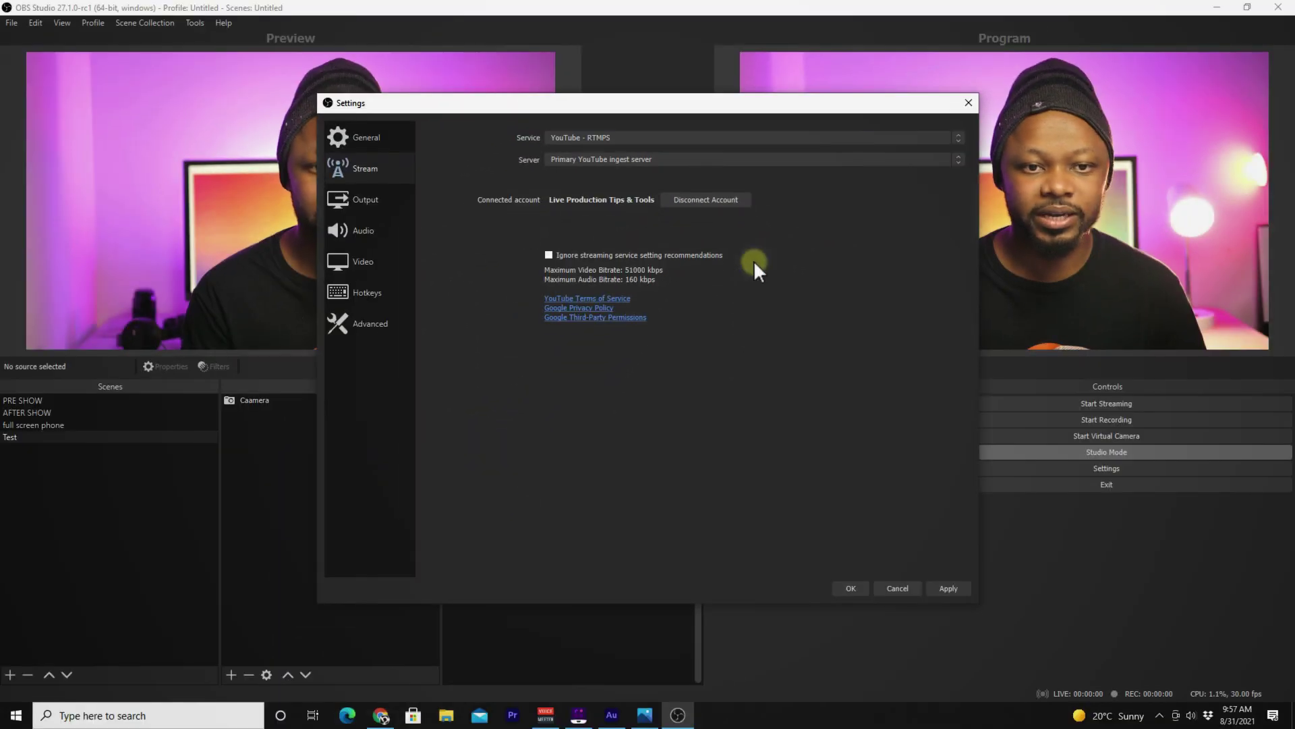
click(949, 588)
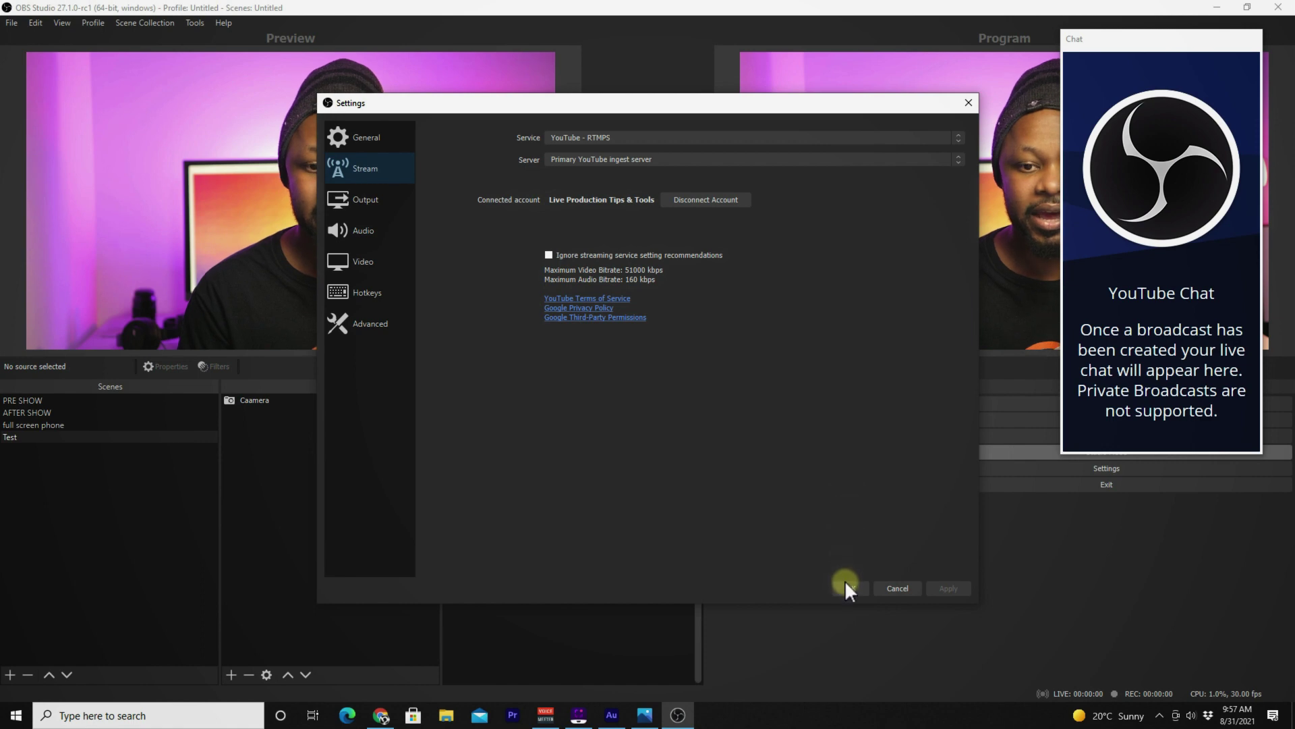
Step: Confirm Settings with OK, then drag YouTube Chat down to dock it between Sources and Audio Mixer
click(846, 585)
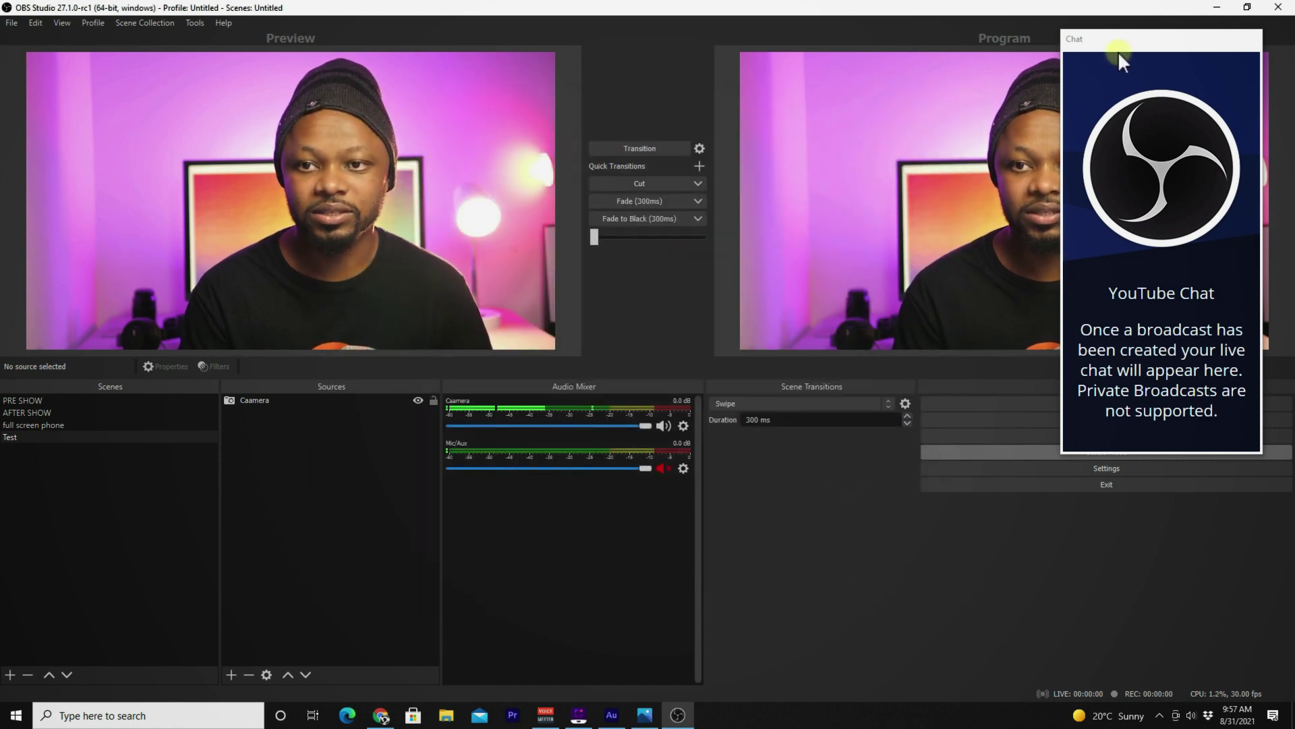
drag(1118, 51, 796, 49)
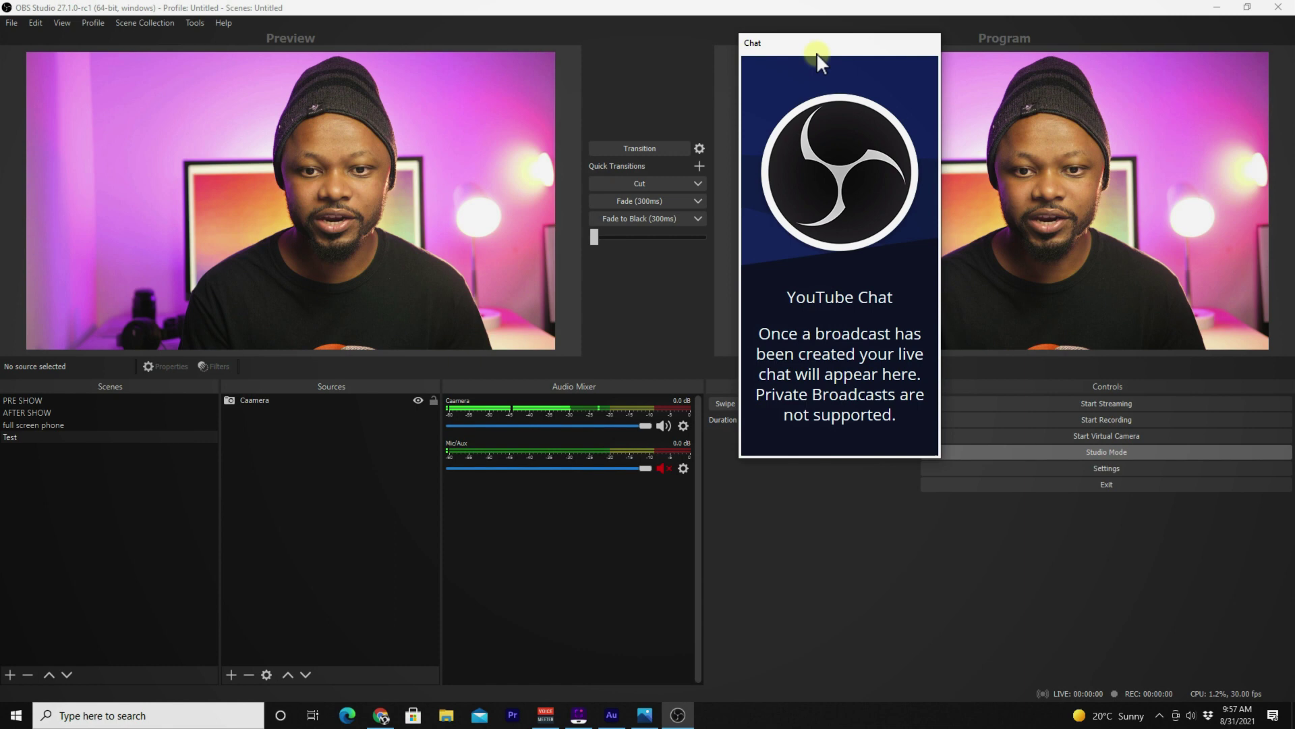
drag(819, 46, 863, 44)
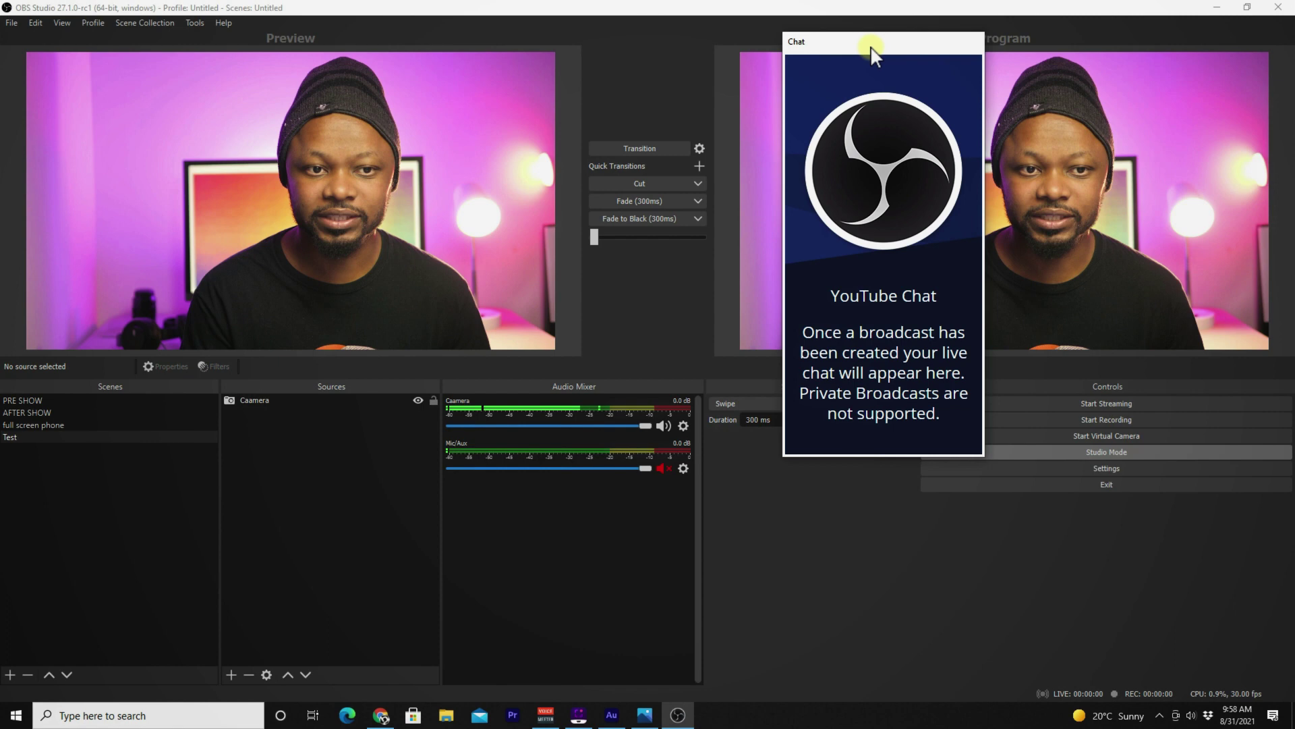
drag(878, 50, 353, 404)
Step: Turn on Lock UI under View > Docks so the docked YouTube Chat and other panels stay fixed
click(68, 23)
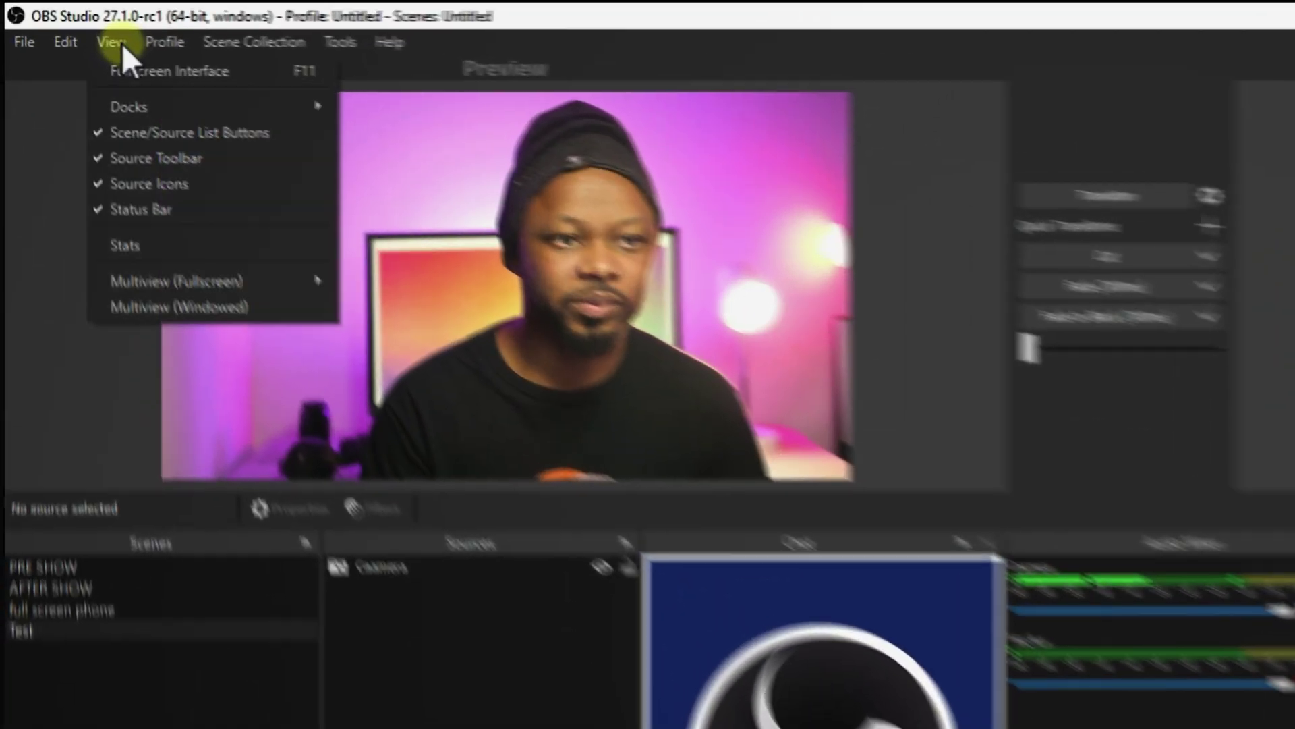
mouse_move(196, 106)
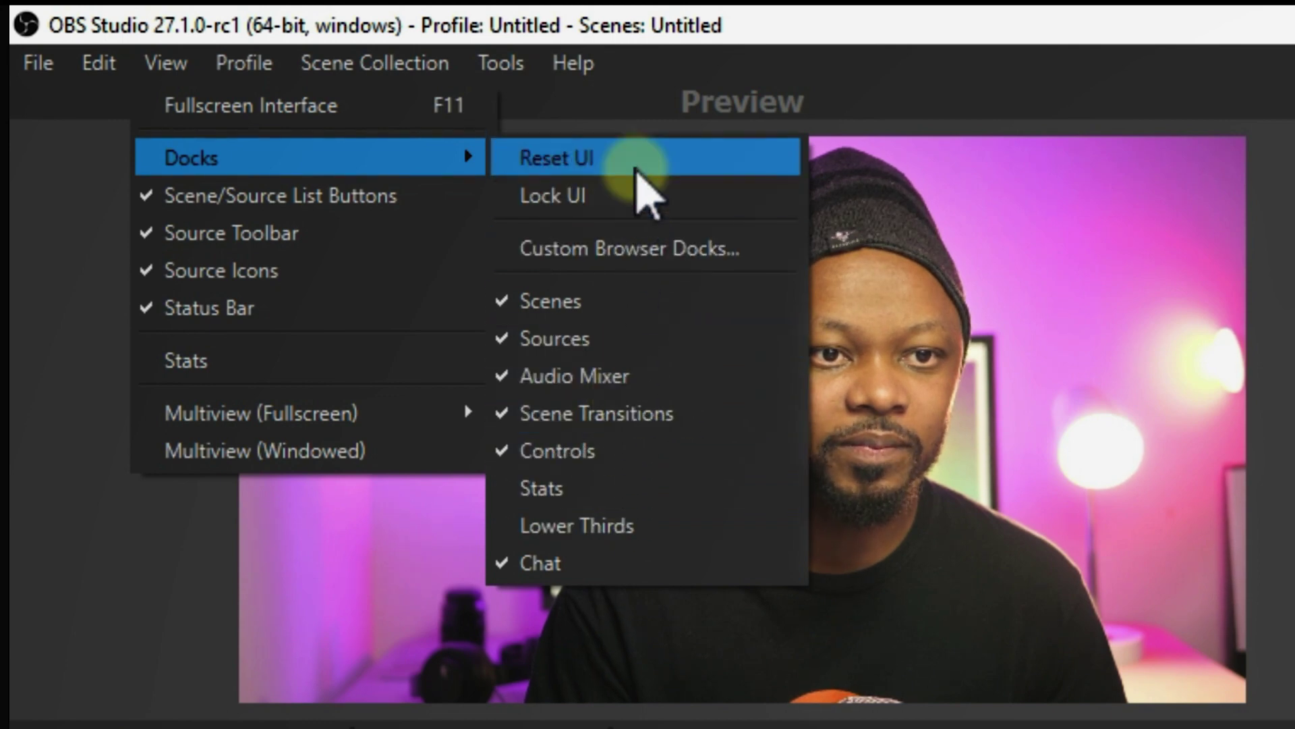
click(634, 196)
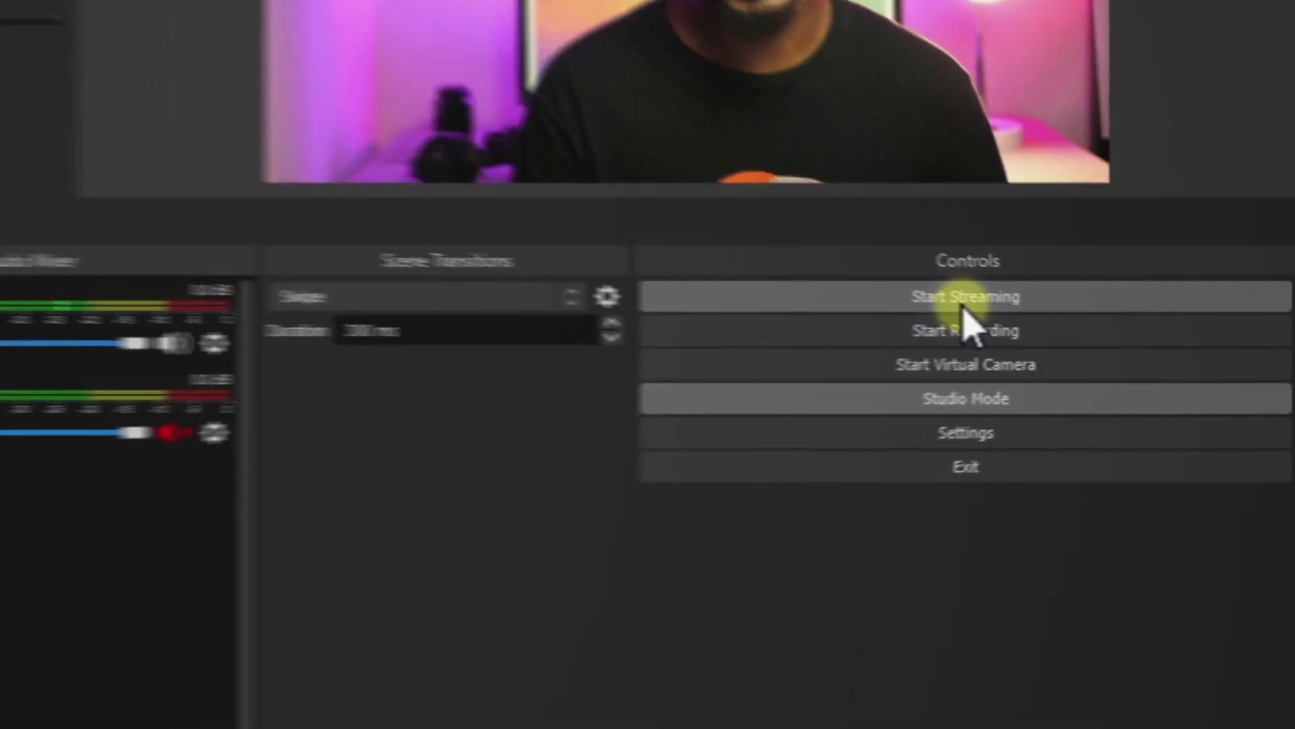
Step: Start streaming to bring up the YouTube event setup dialog, then nudge the dialog into position
click(965, 298)
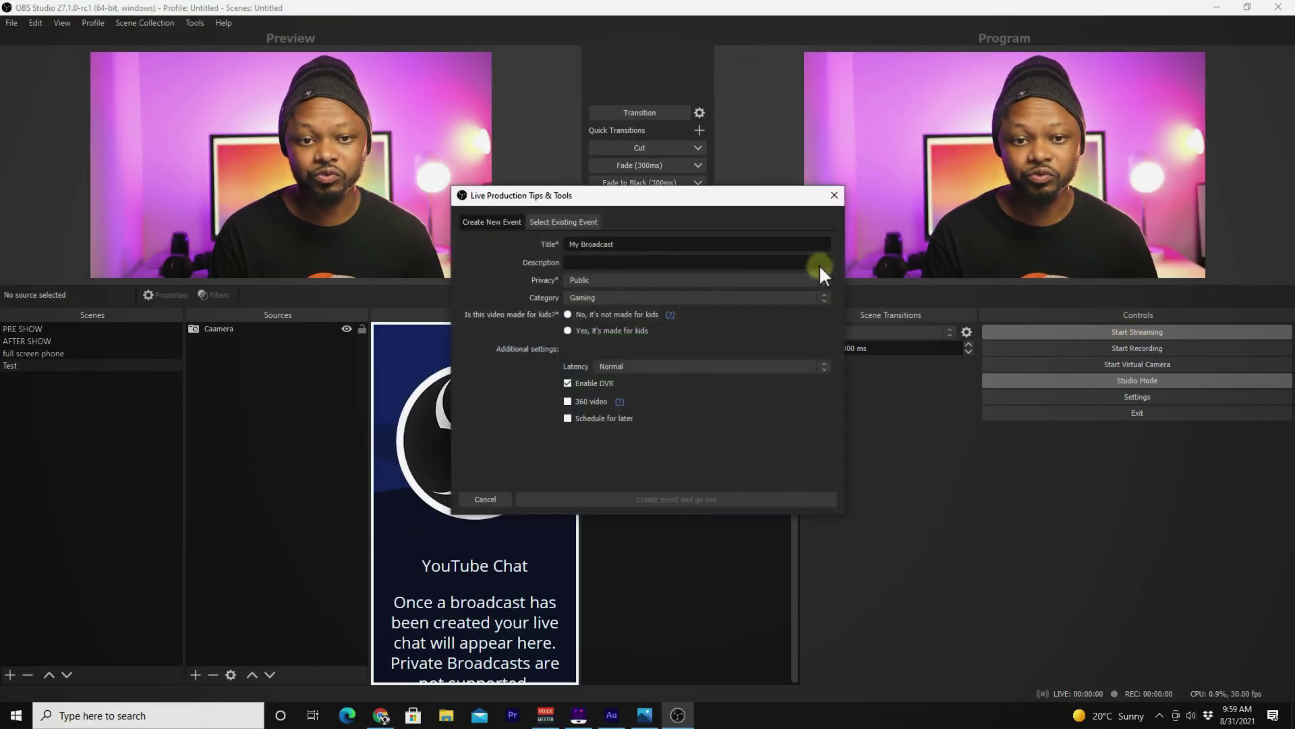
drag(671, 197, 634, 170)
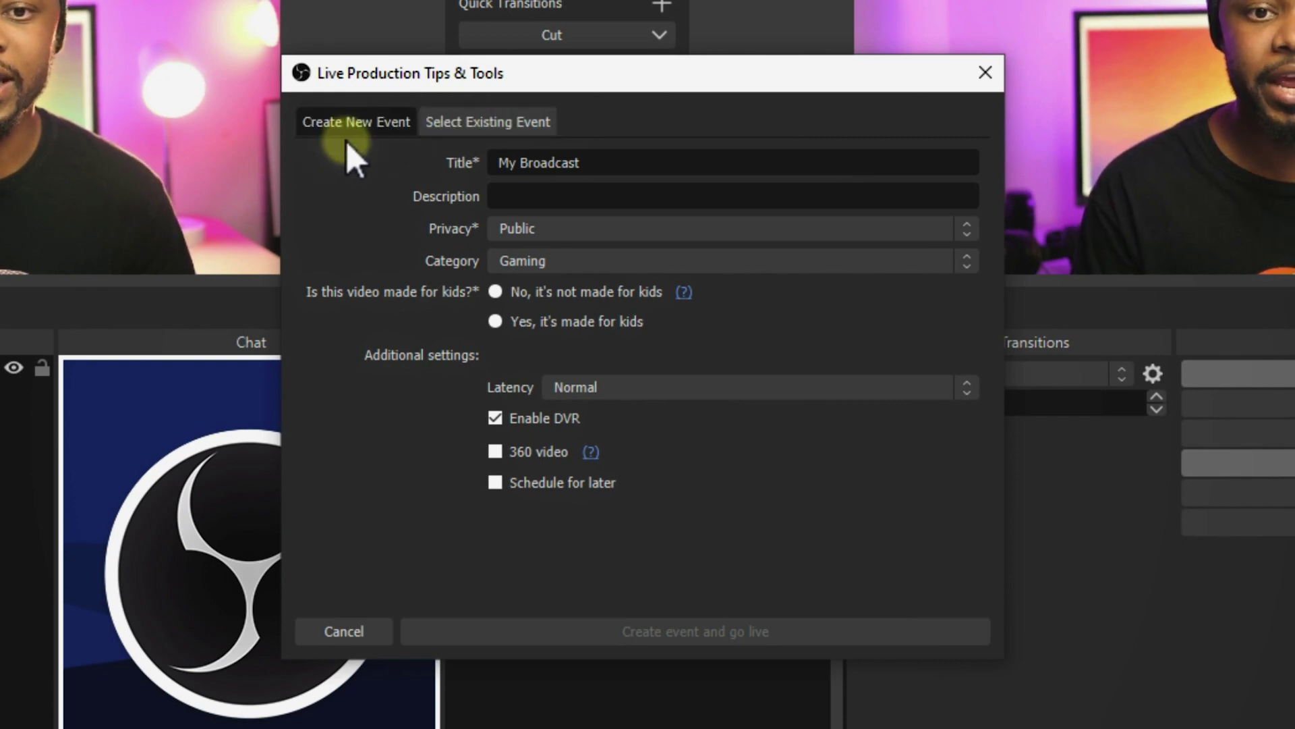
Step: Replace the default 'My Broadcast' title with 'Test Live Stream'
drag(615, 162, 444, 164)
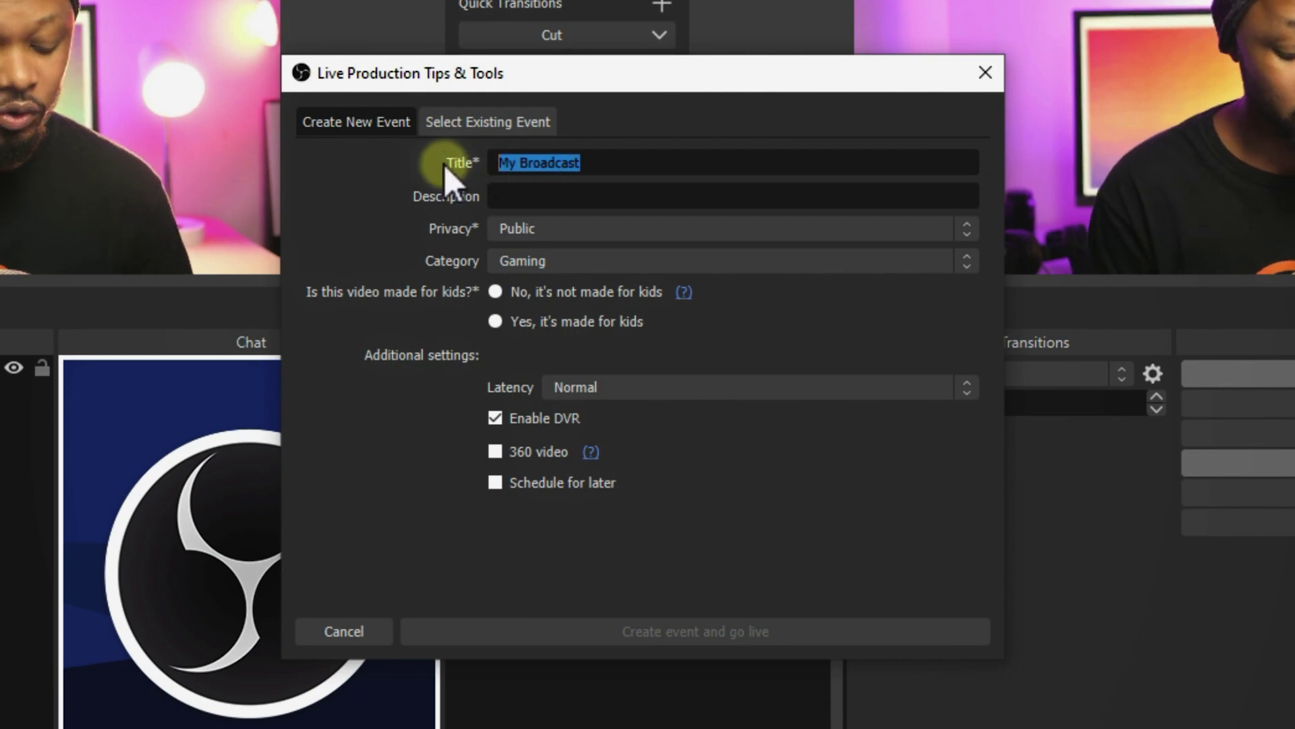
text(T)
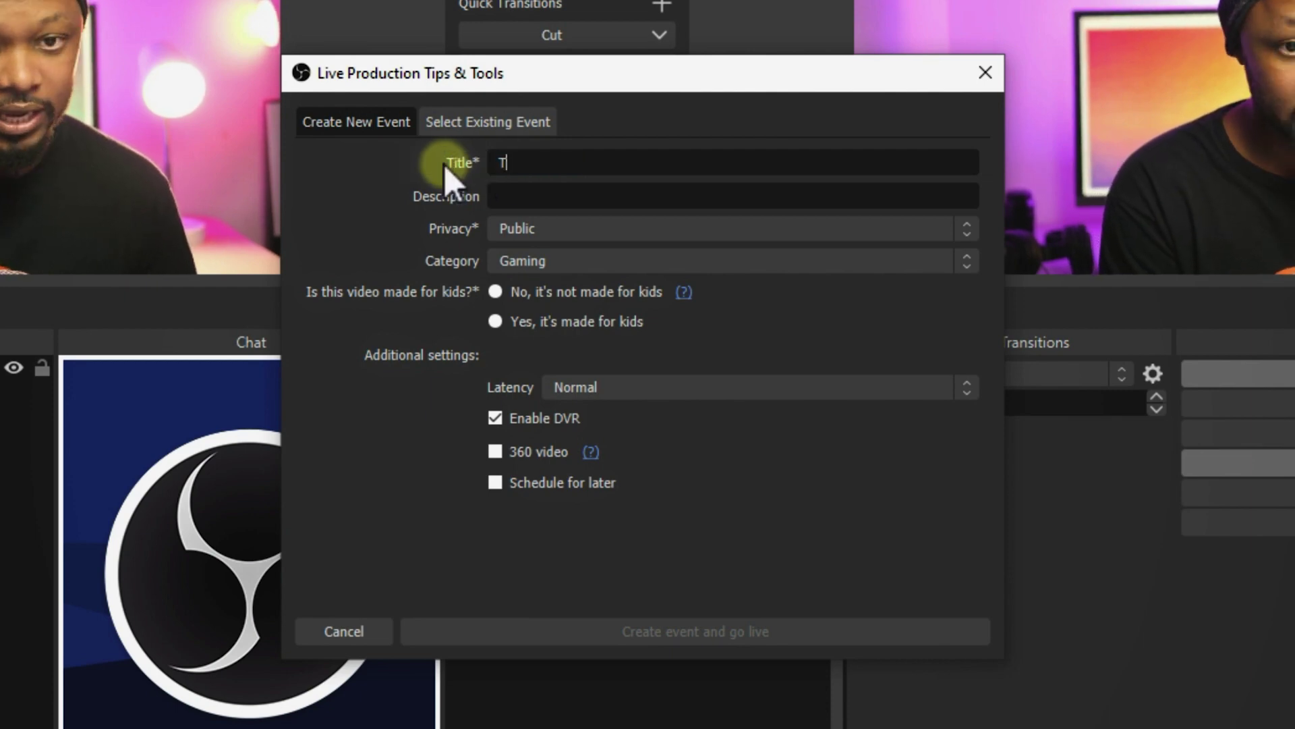
text(est)
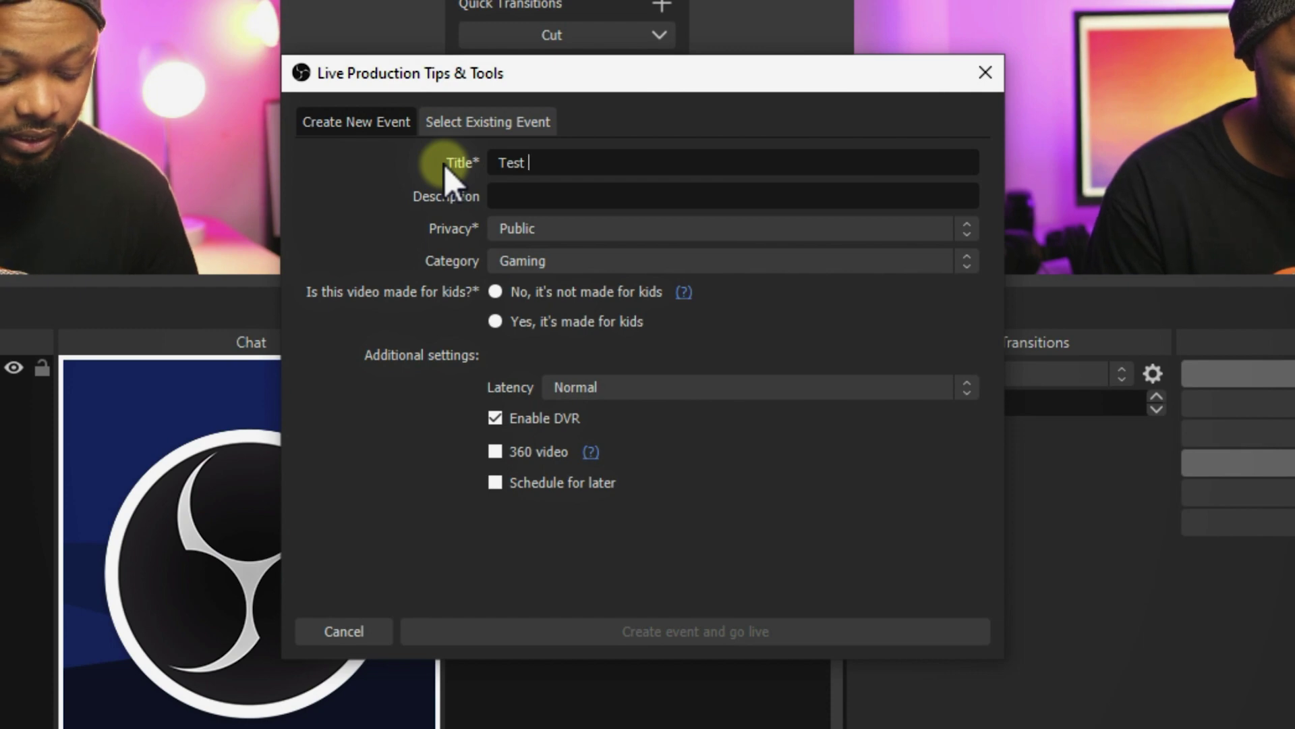
text( Live Str)
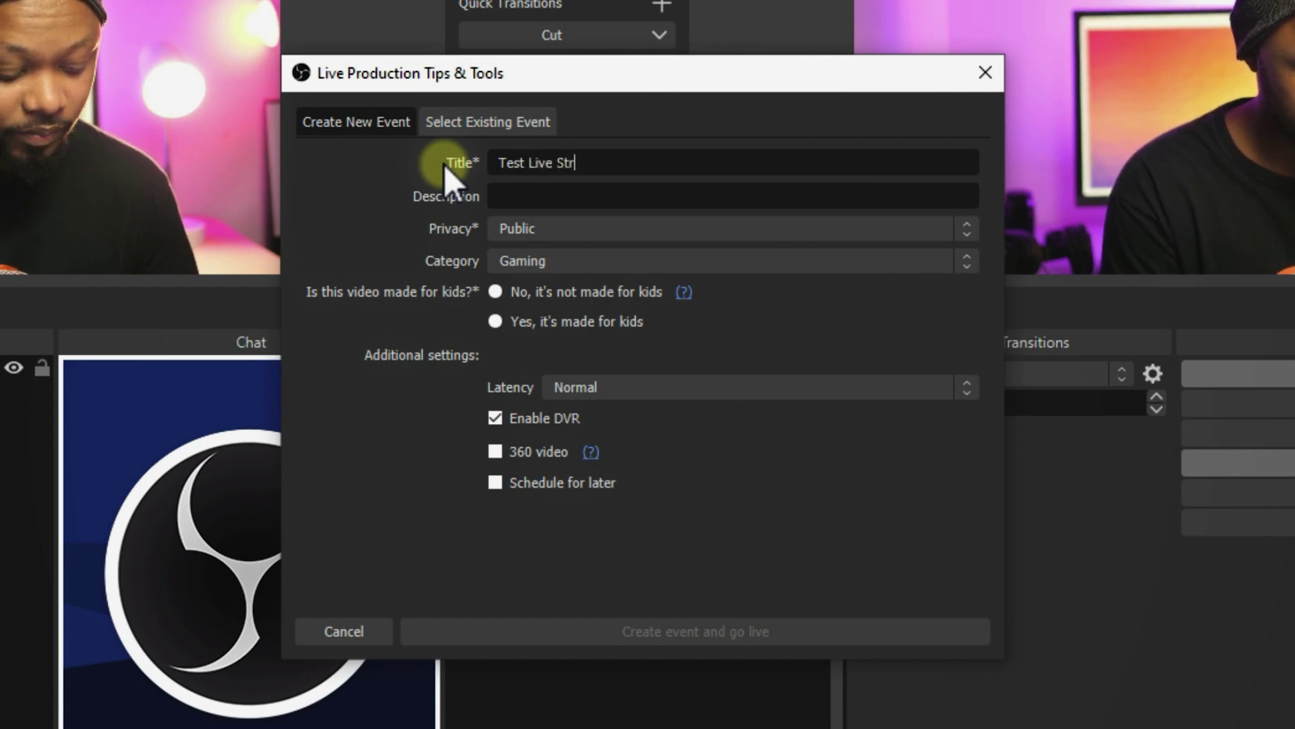
text(eam)
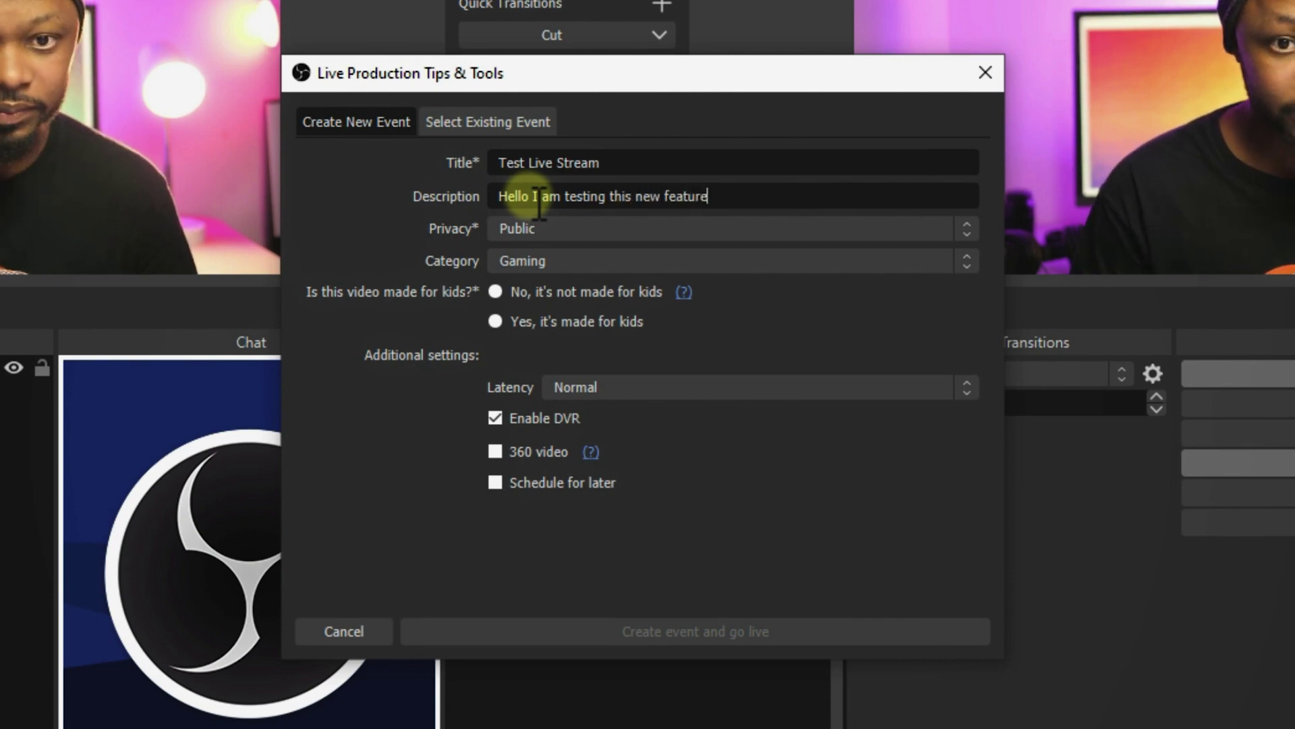
Step: Set the event's privacy to Unlisted and its category to Howto & Style
click(571, 228)
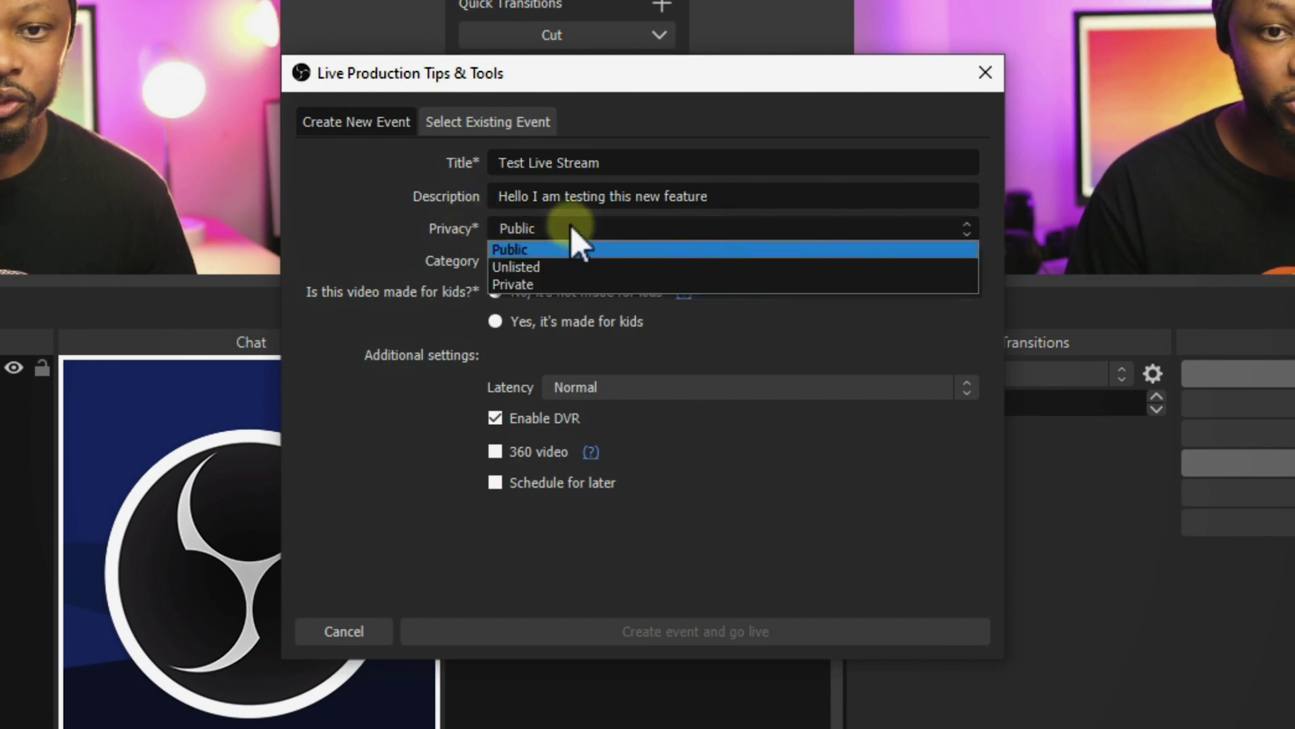
click(546, 268)
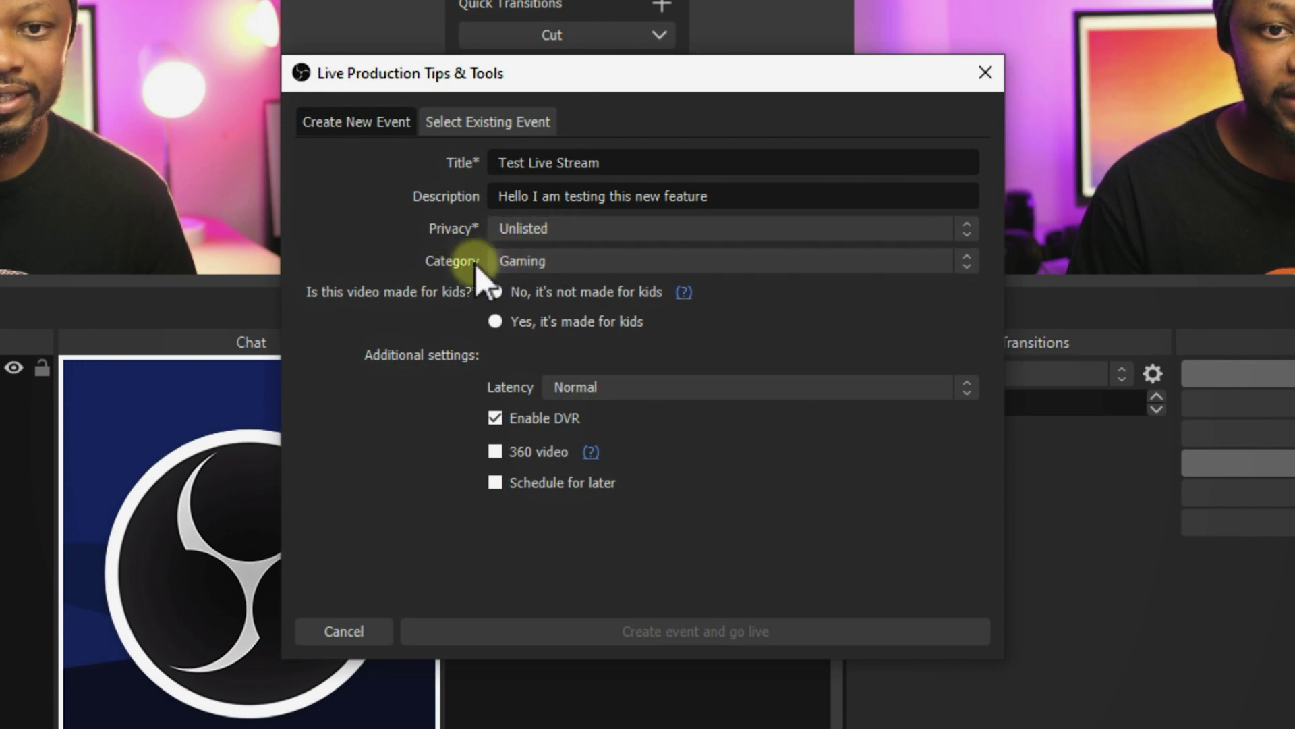
click(560, 260)
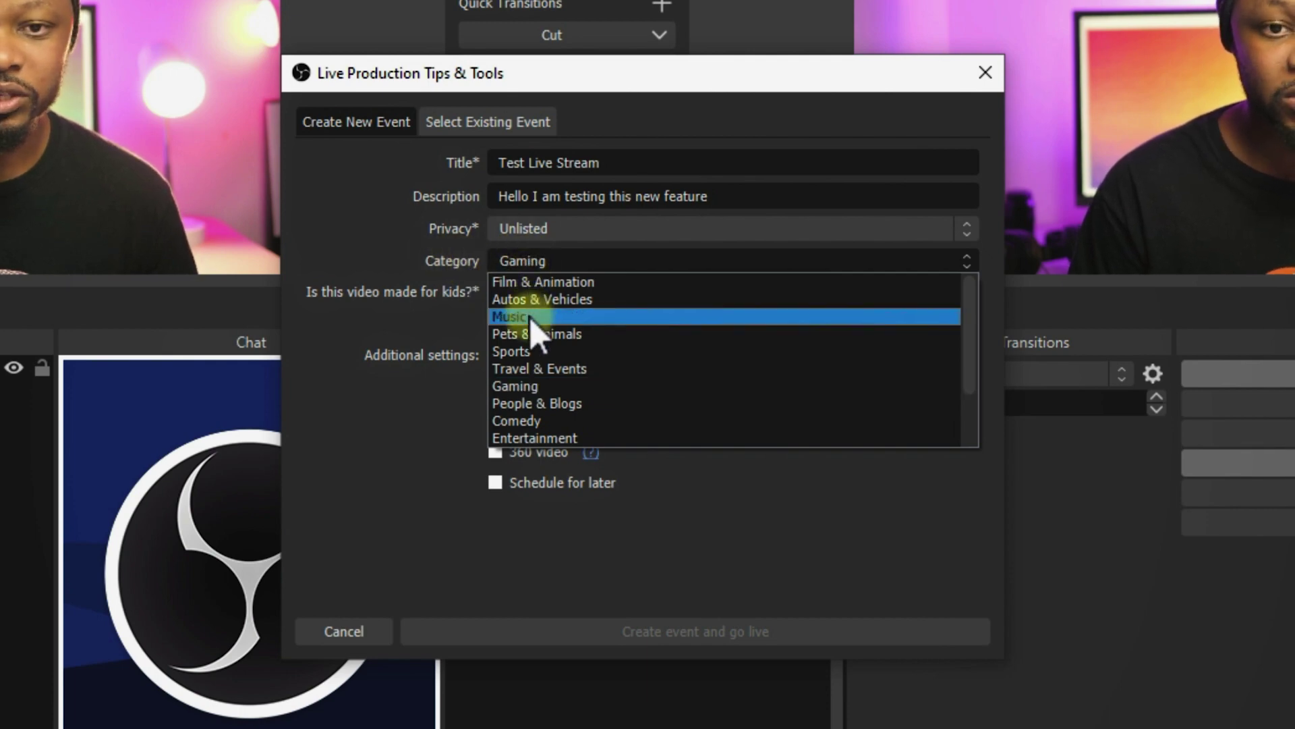
scroll(582, 399, down, 2)
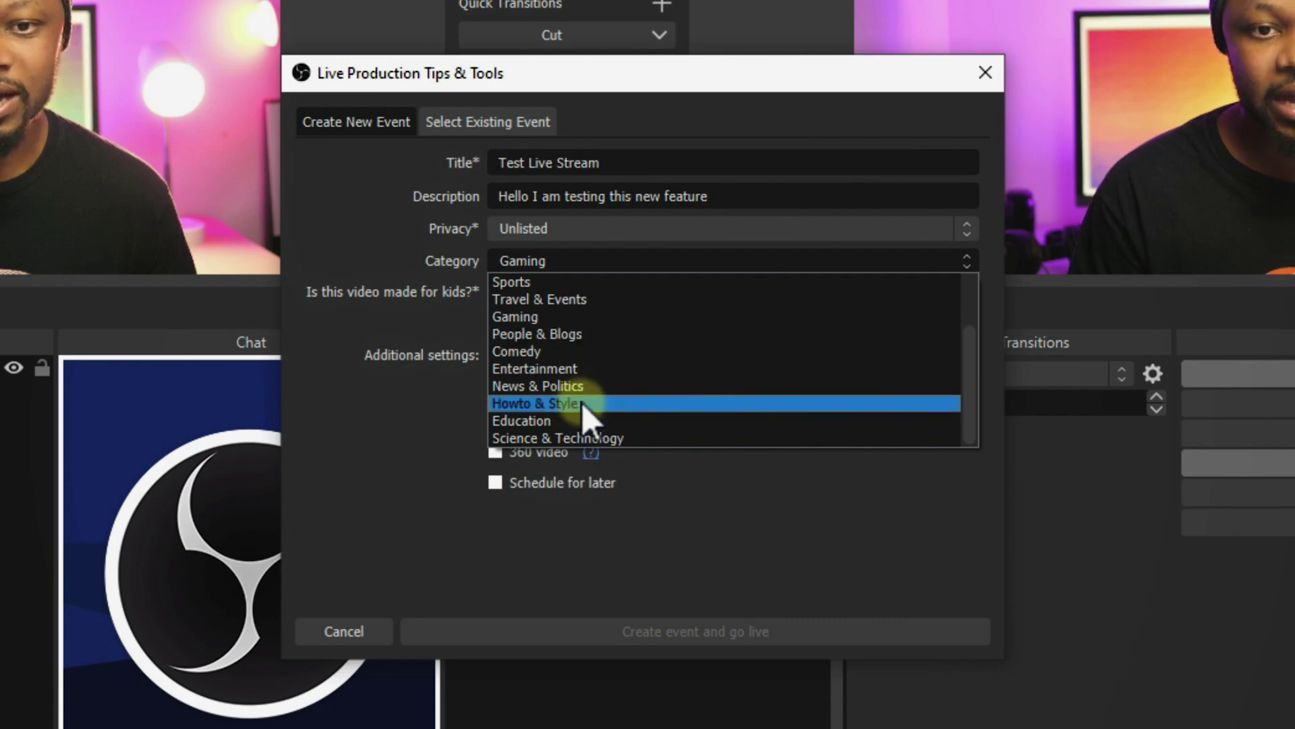
click(582, 402)
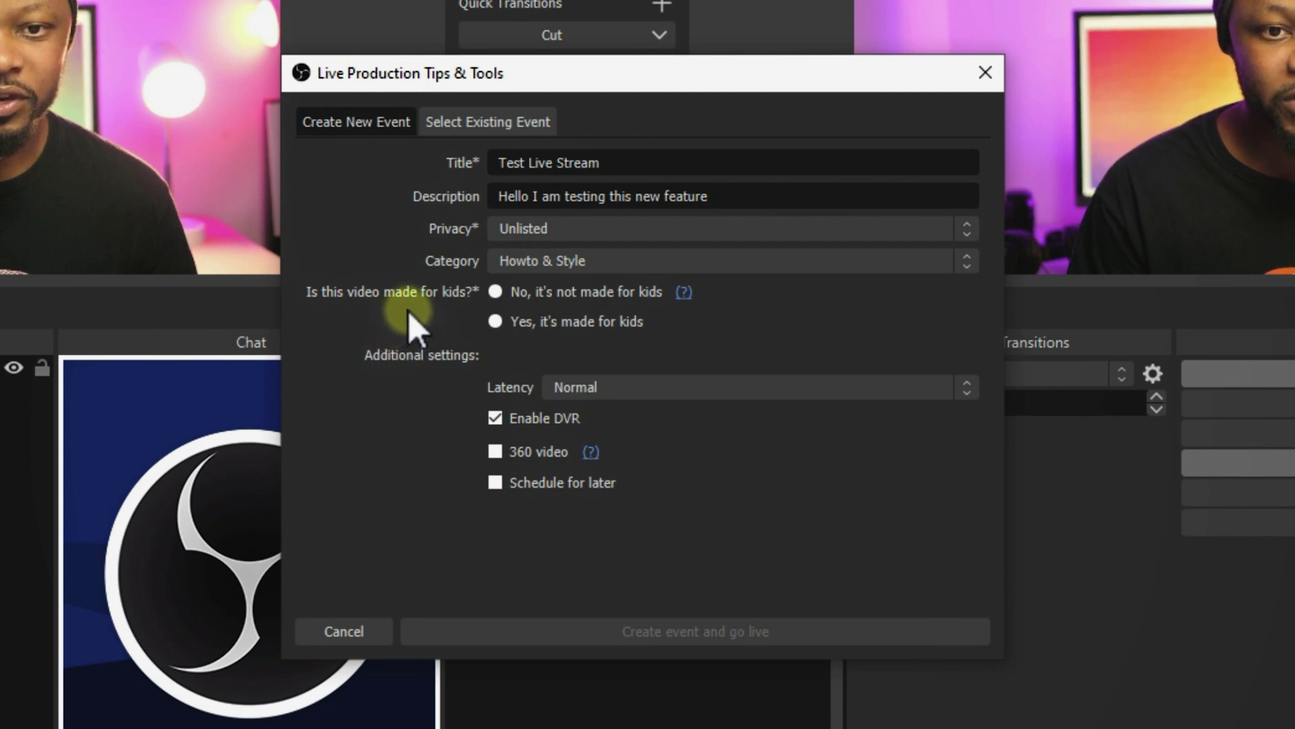
Step: Mark it not made for kids, keep Normal latency, and create the event and go live
click(495, 292)
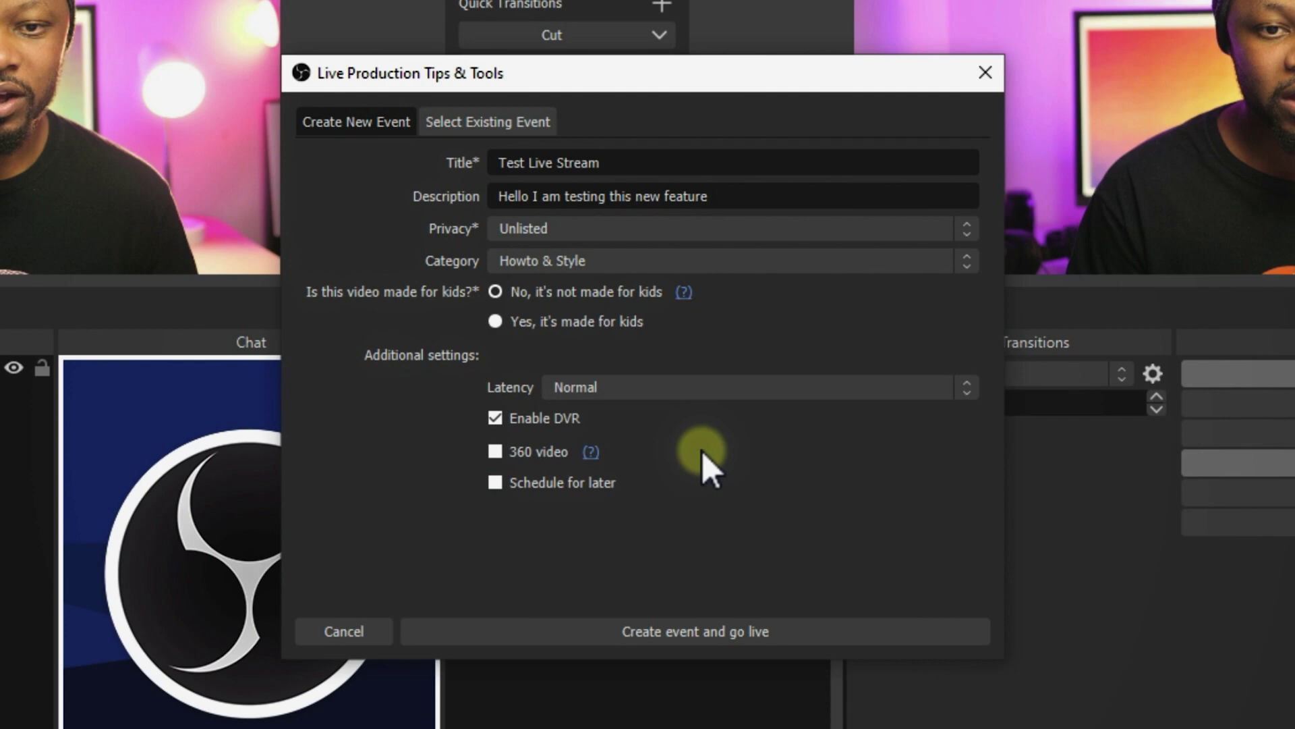
click(634, 386)
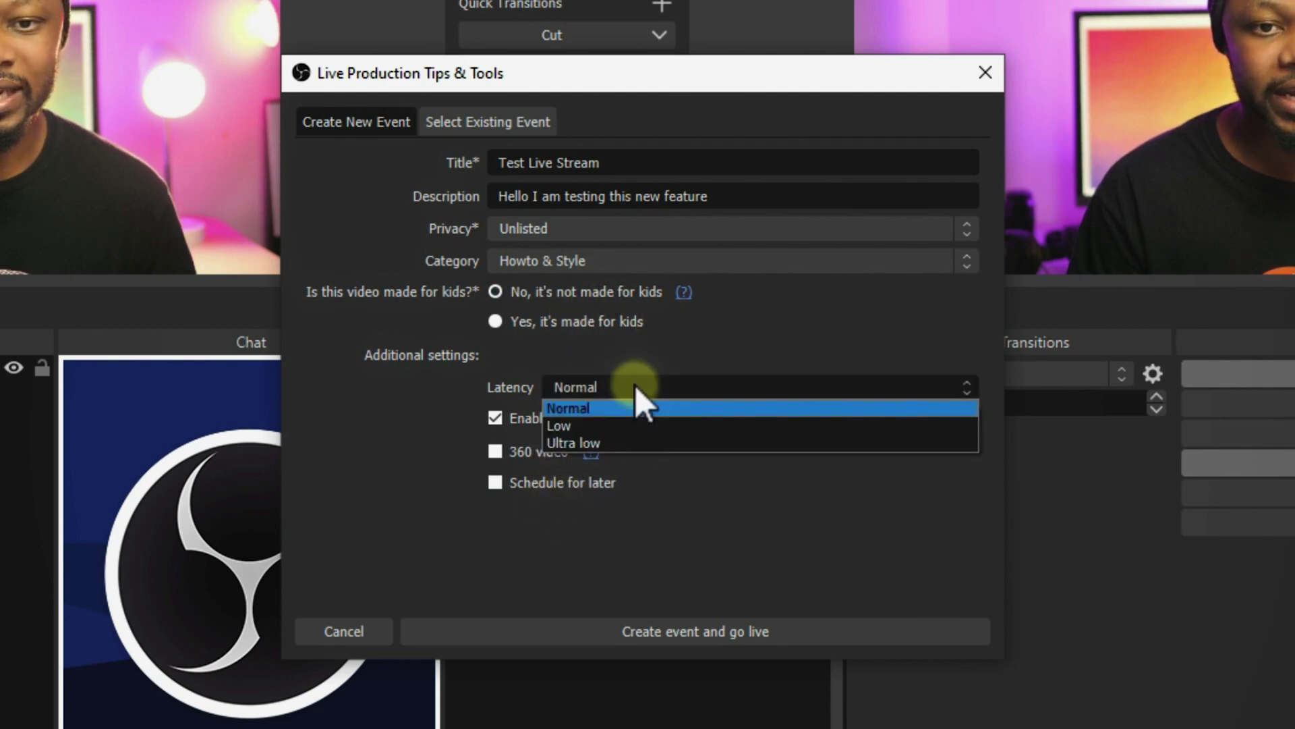
click(634, 399)
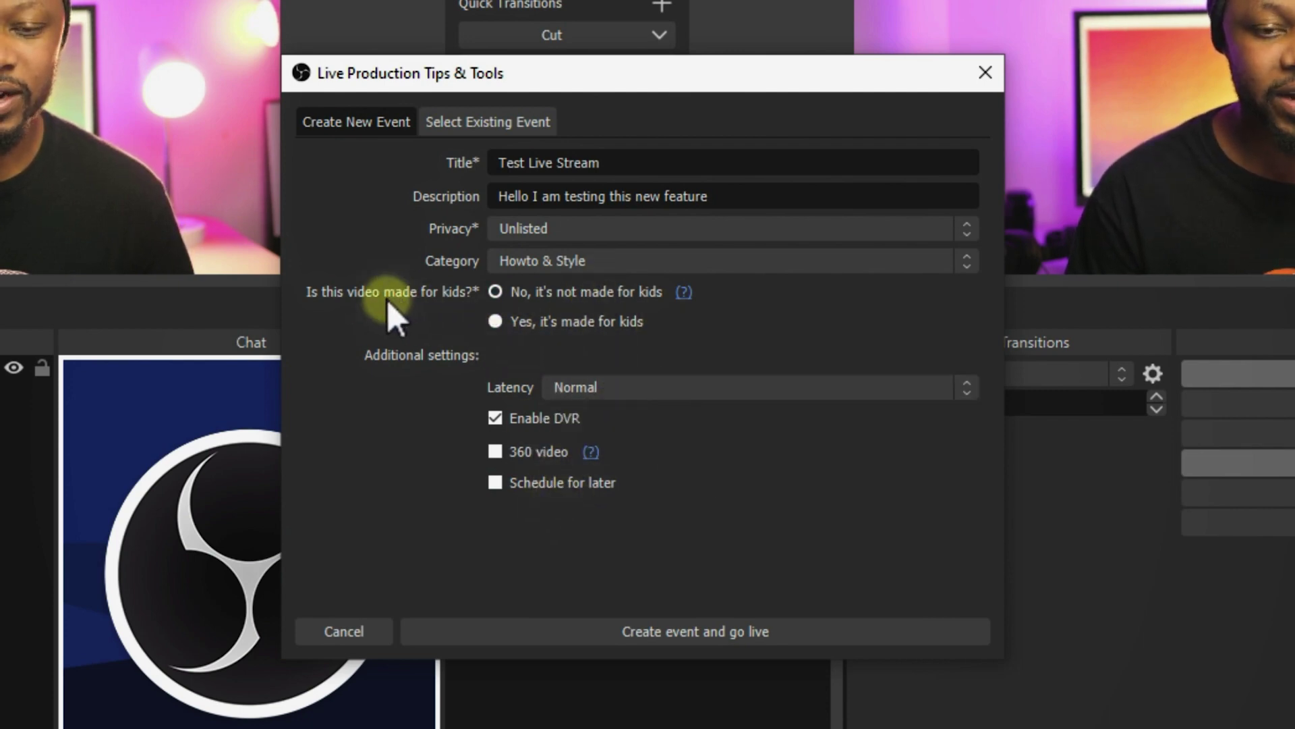
click(646, 633)
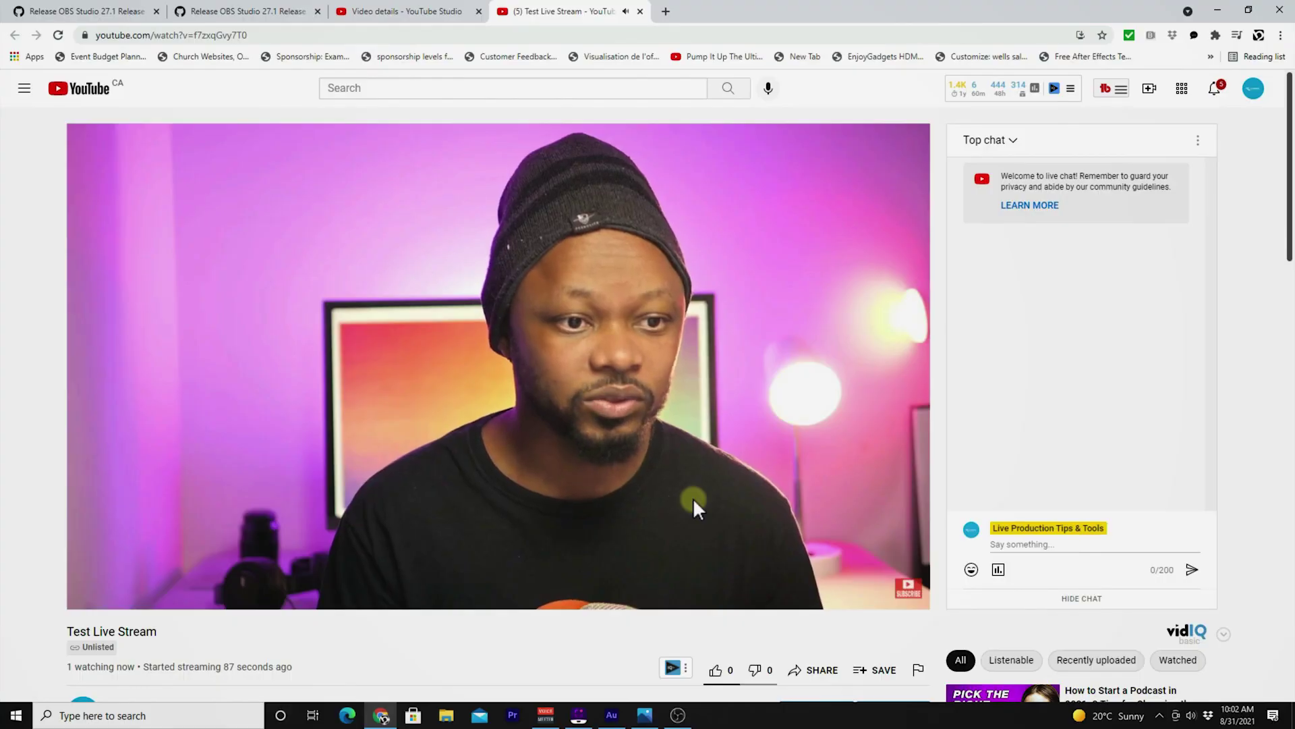
Step: Scroll through Test Live Stream's video details to review its description, schedule and Unlisted visibility
mouse_move(626, 512)
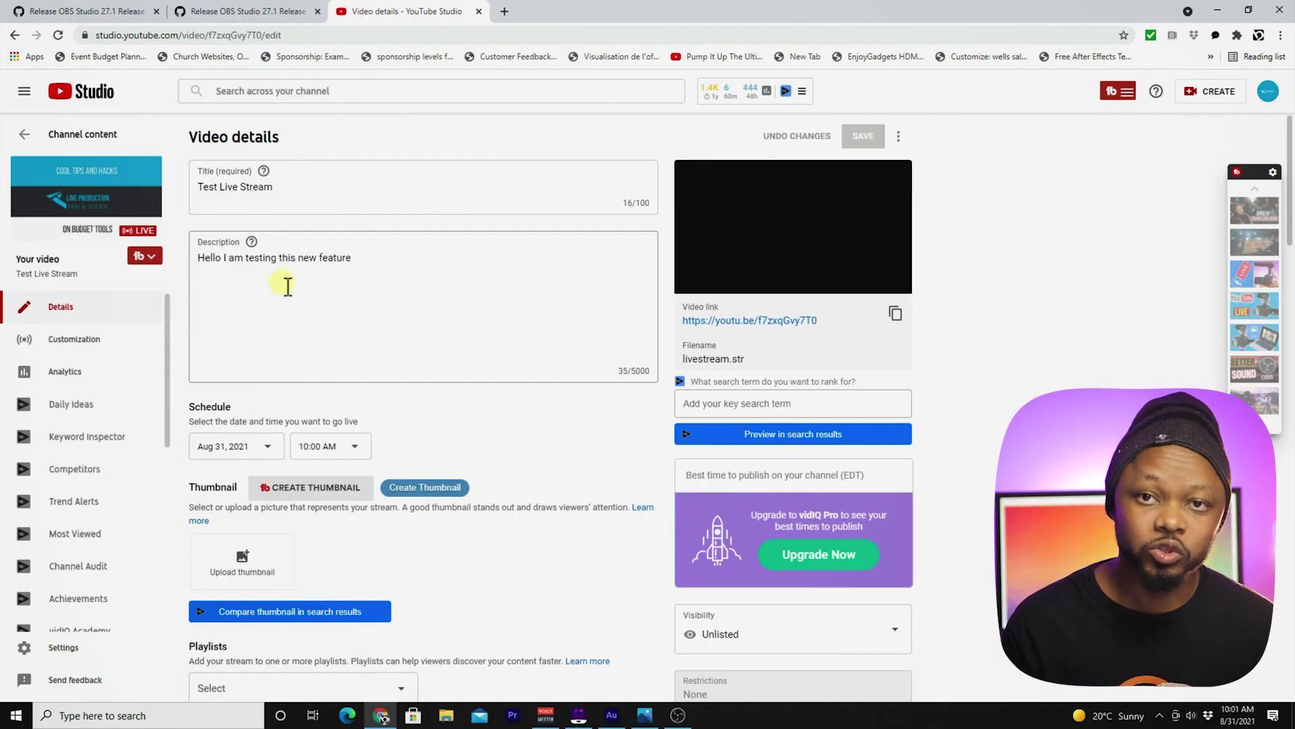
scroll(290, 291, down, 2)
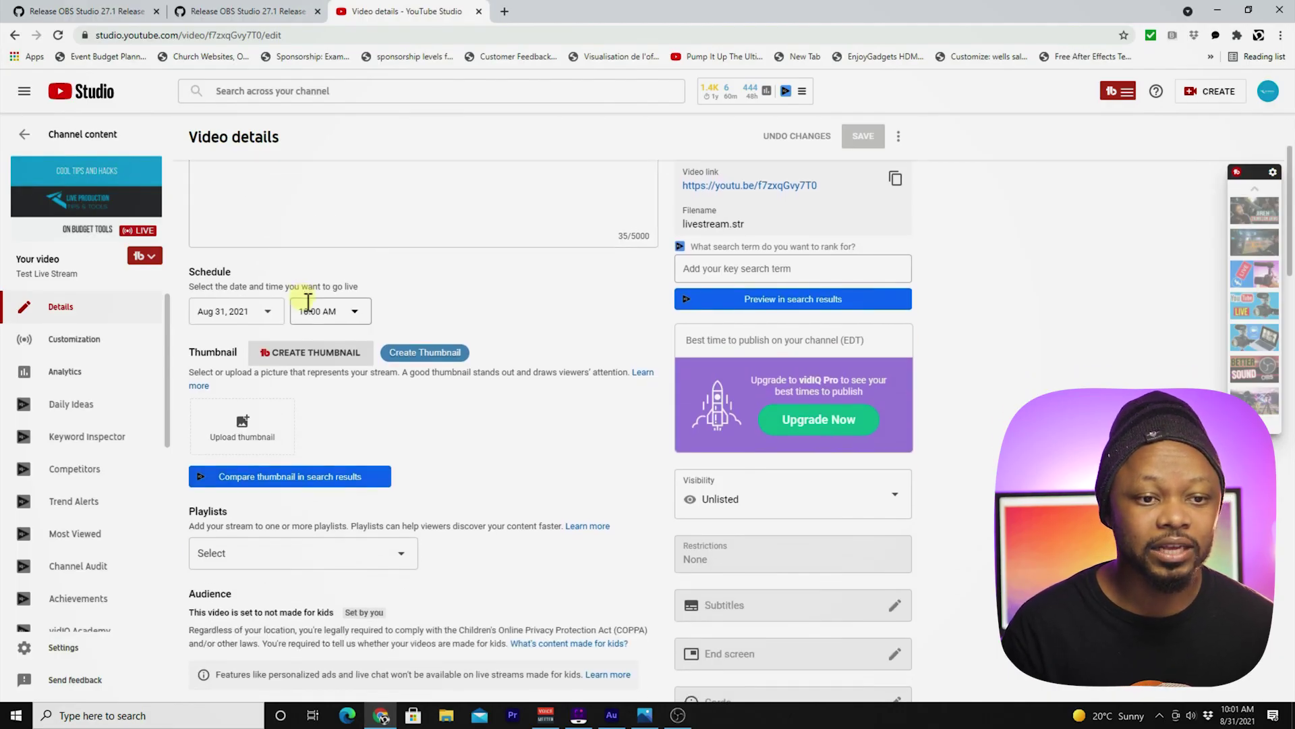
scroll(307, 301, down, 3)
scroll(309, 307, up, 2)
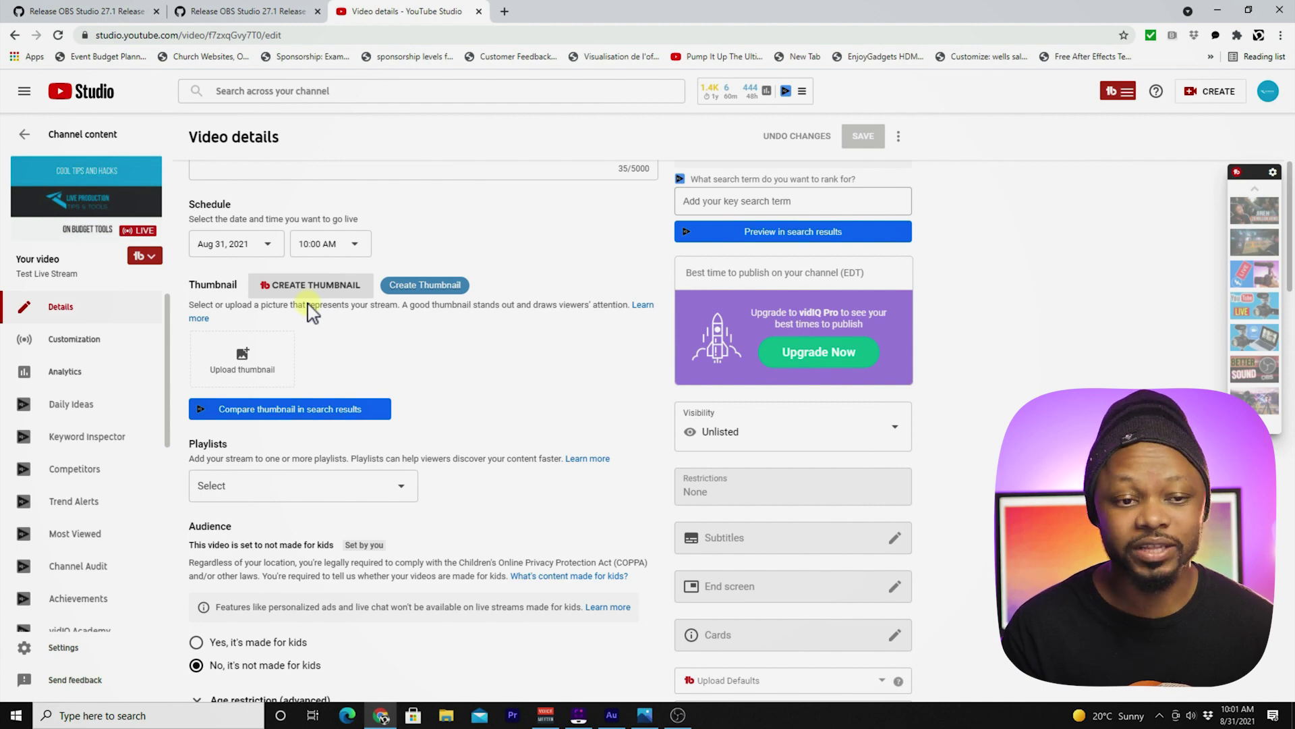
scroll(312, 312, down, 3)
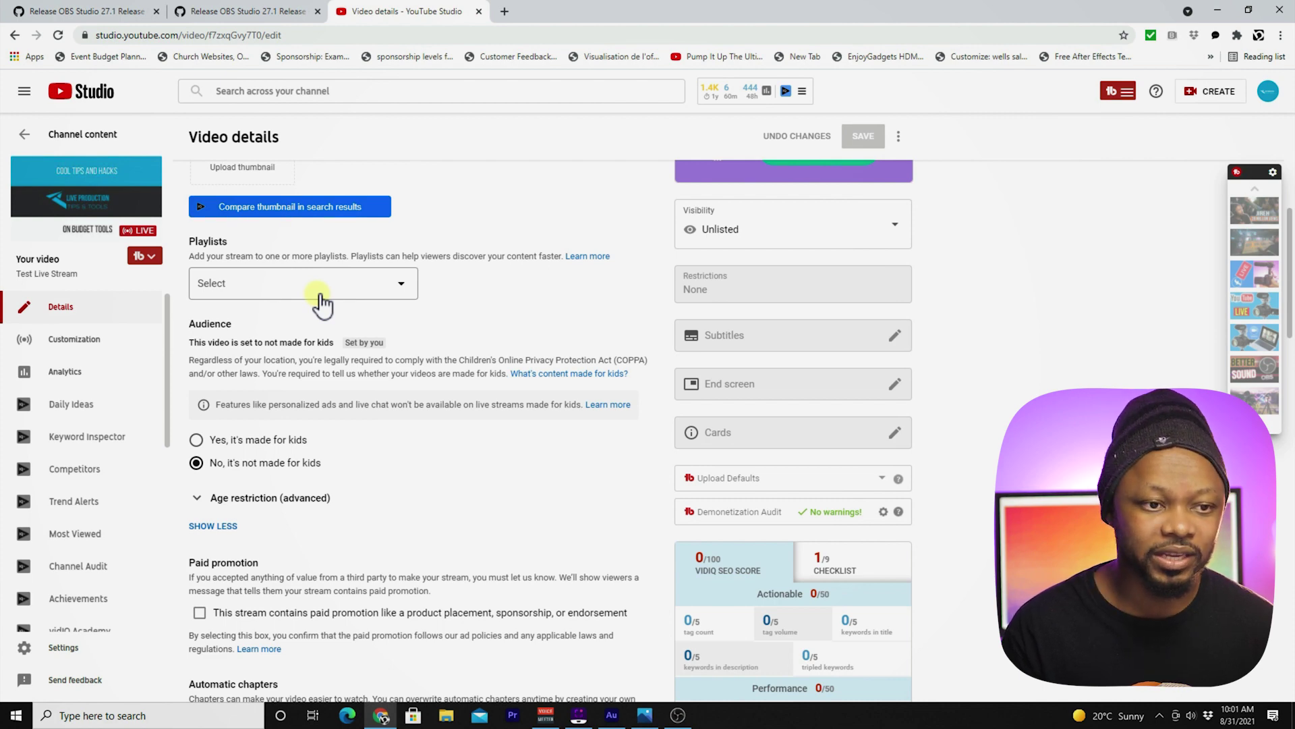
scroll(323, 300, up, 6)
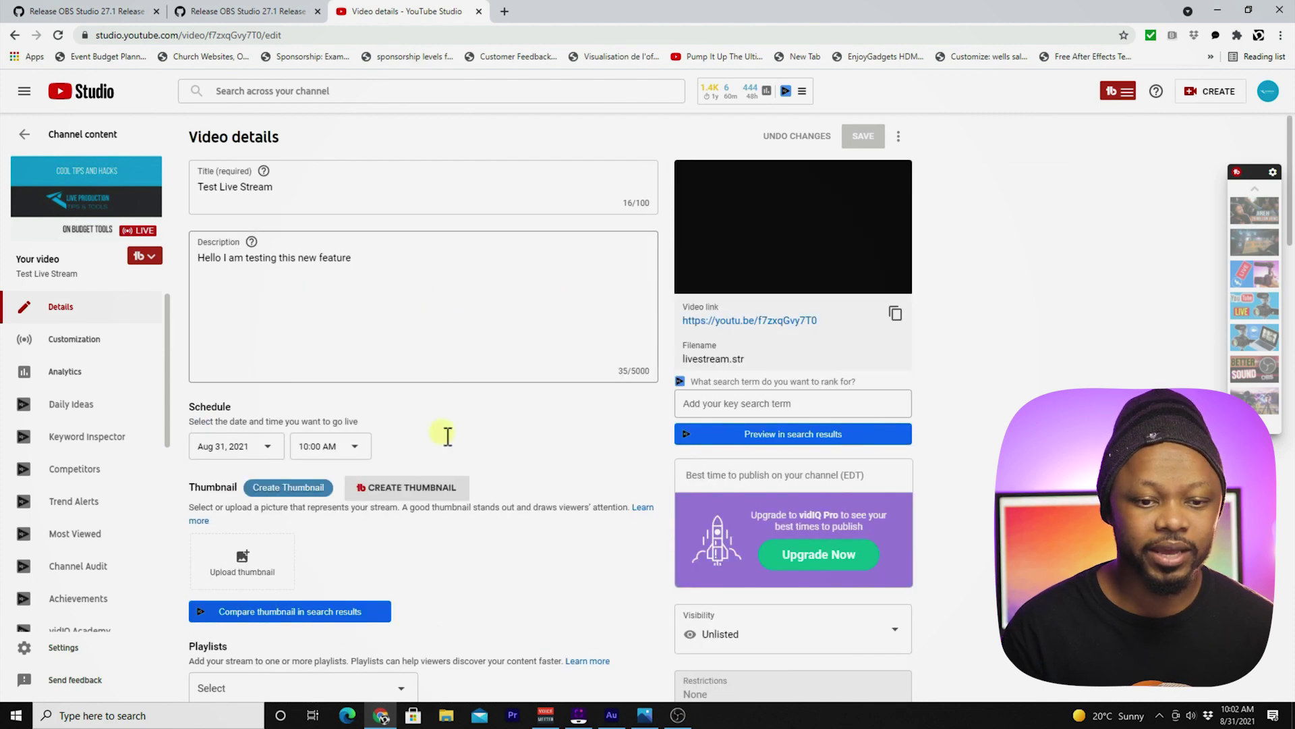
Step: Stop the running stream in OBS Studio and confirm ending it
click(678, 714)
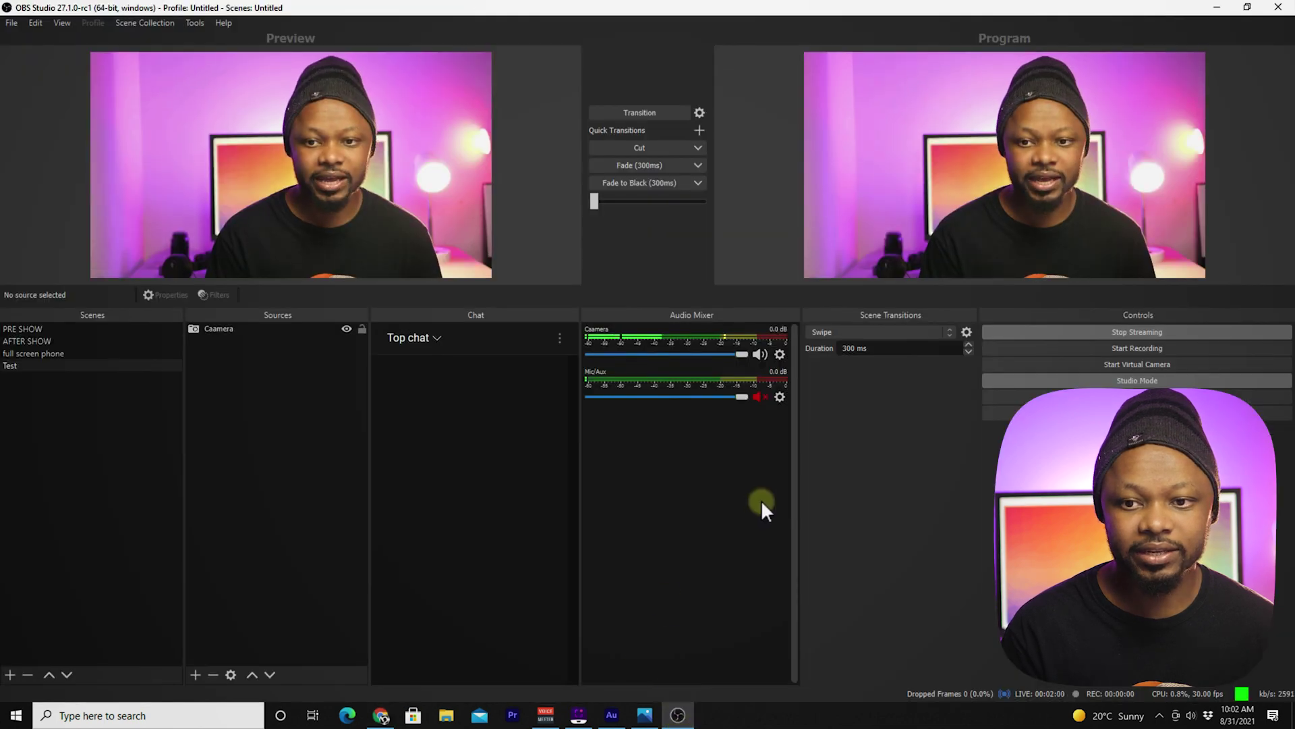
click(1116, 330)
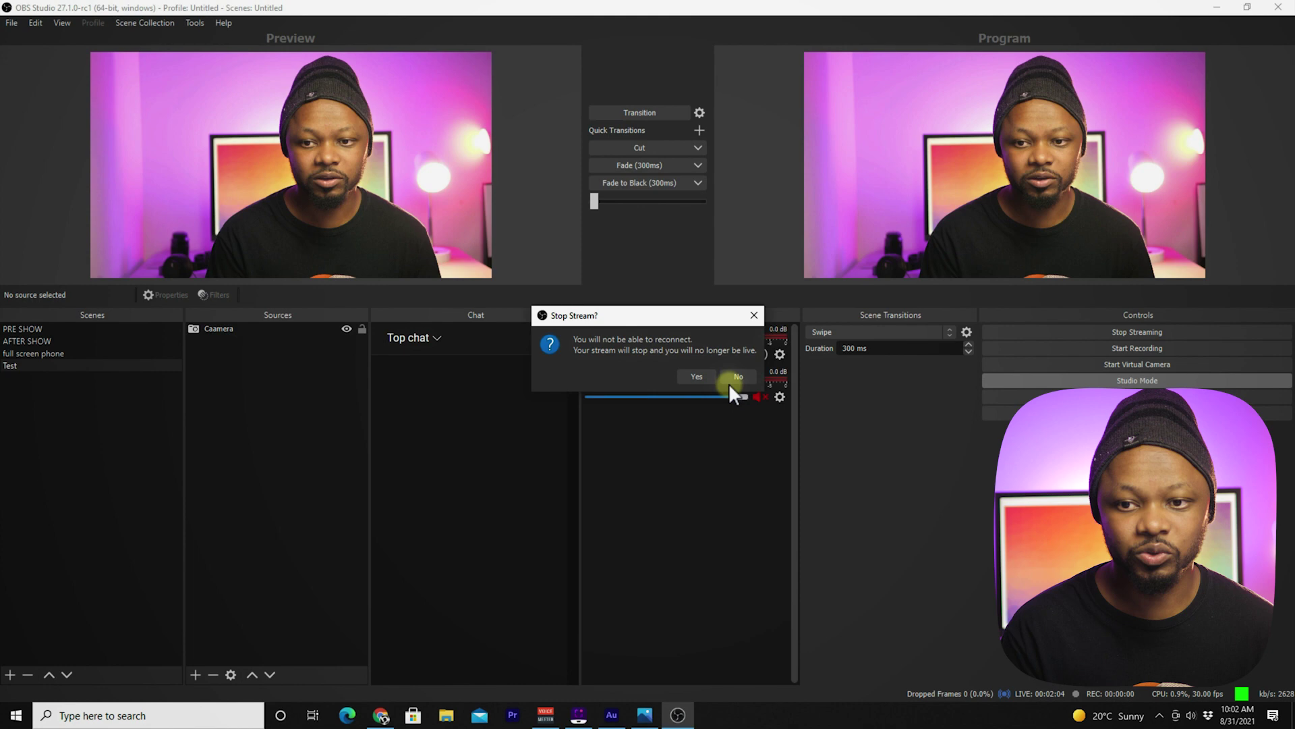
click(697, 376)
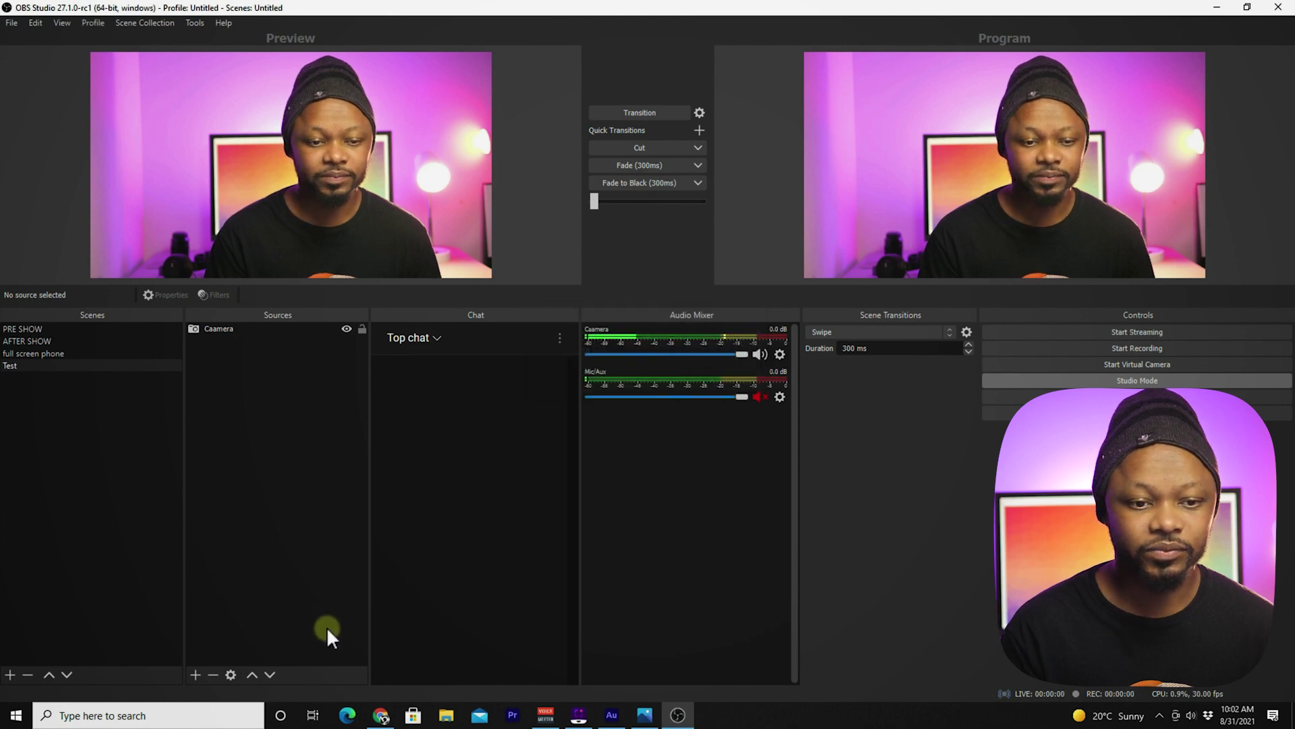
Step: In YouTube Studio, choose CREATE > Go live to reach the live streaming page
click(381, 715)
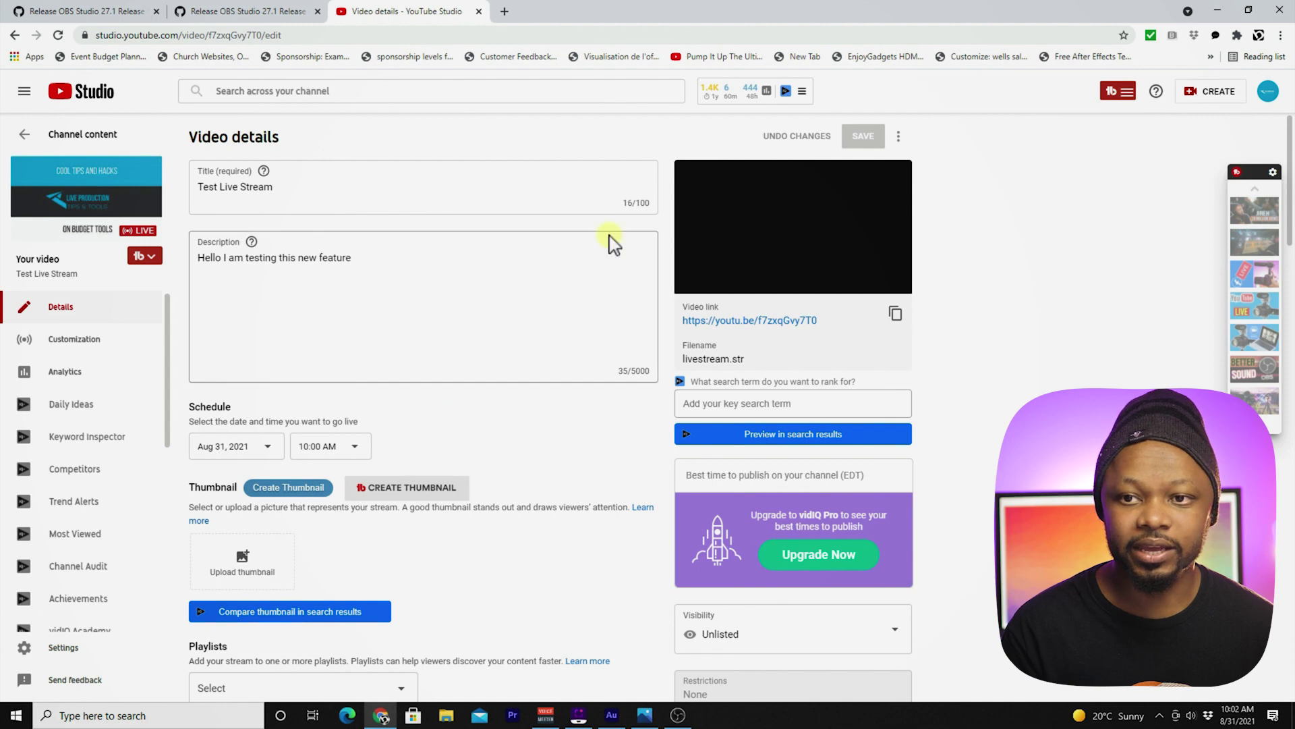
click(1197, 98)
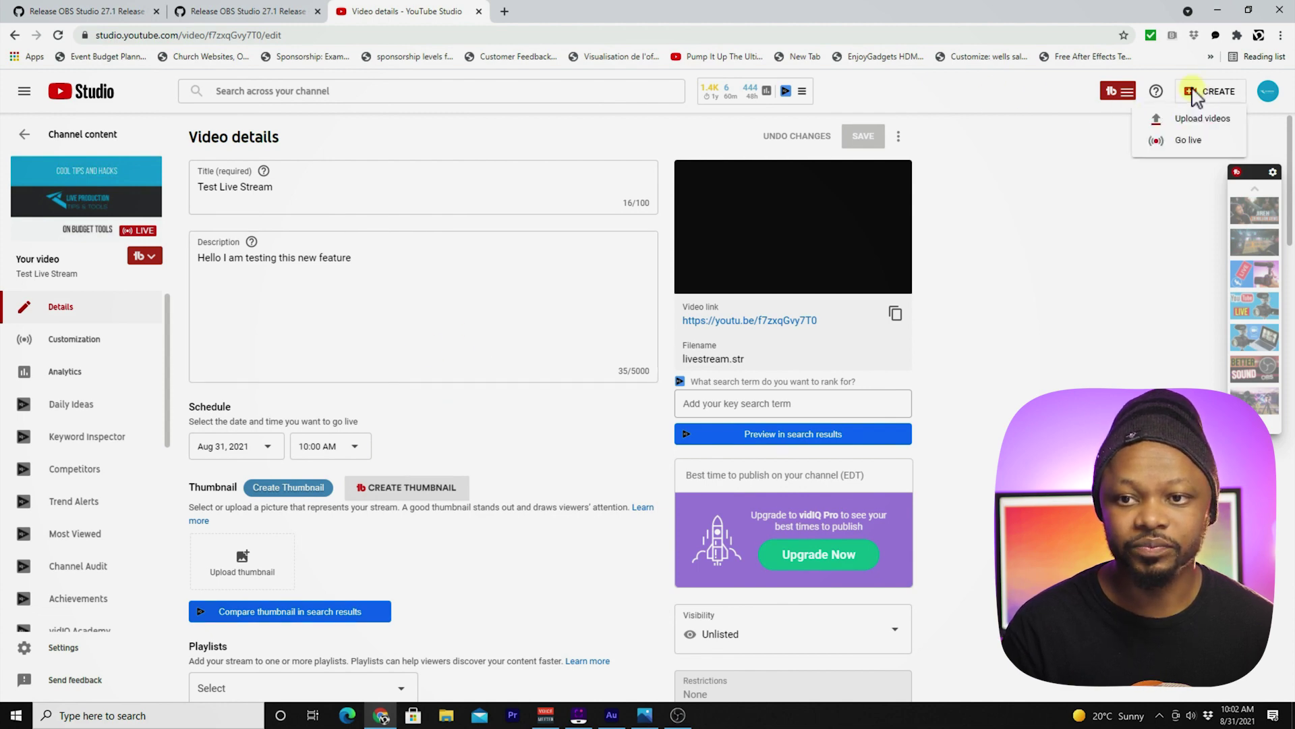
click(1071, 146)
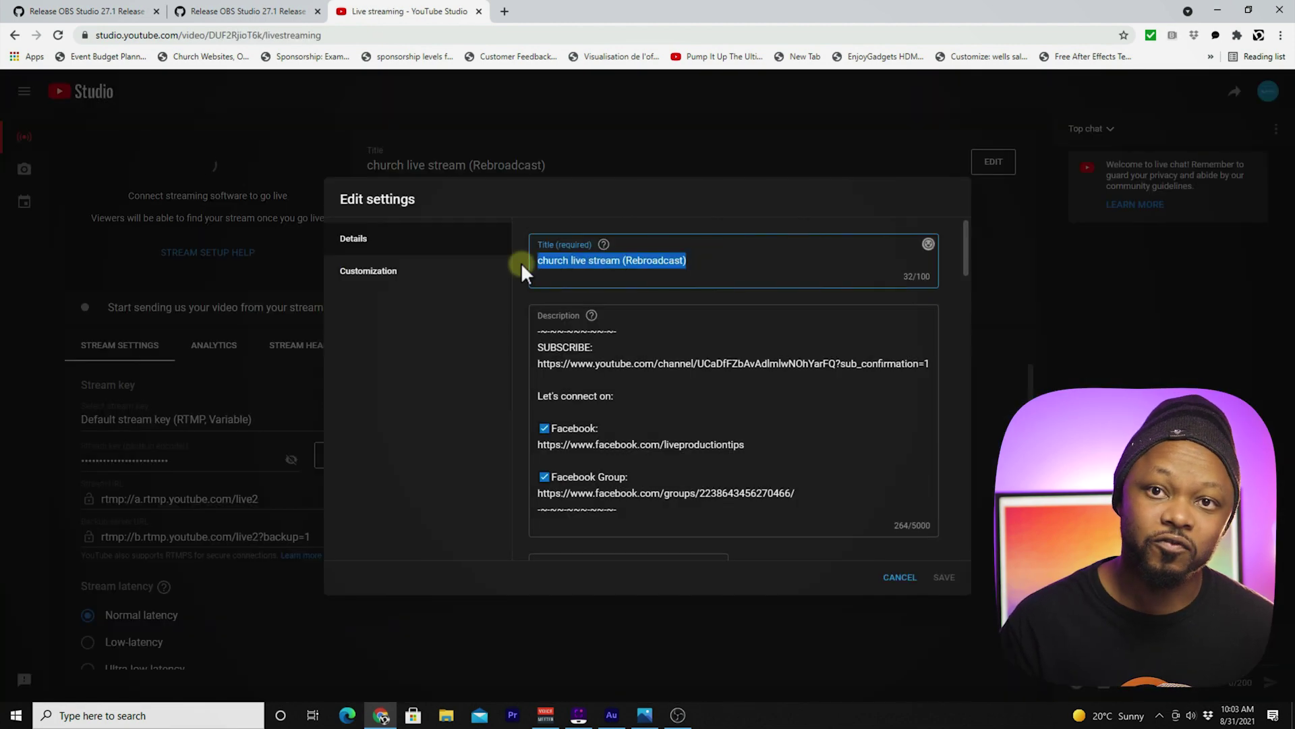
Step: Retitle the stream 'testing live stream' and add the description lines 'OBS hot new' and 'features'
text(testing live stream ewit)
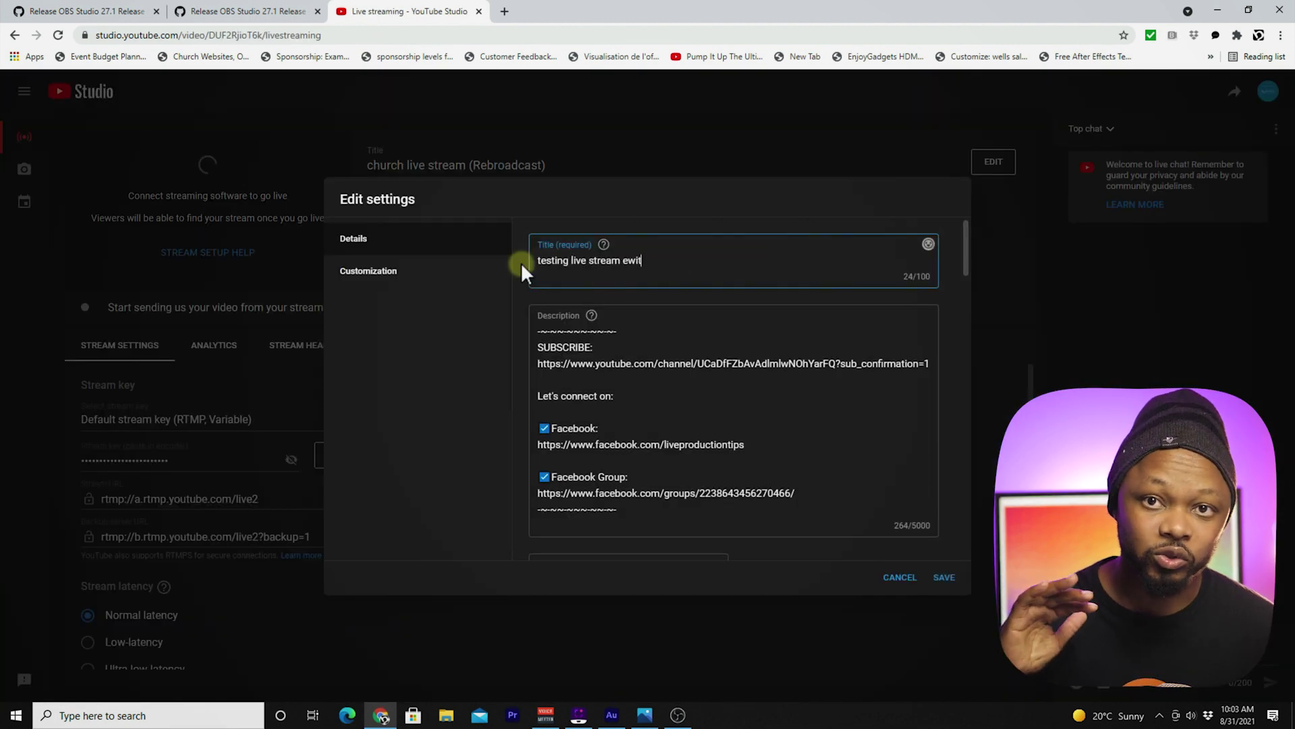
click(538, 330)
text(OBS hot new)
key(Return)
text(features)
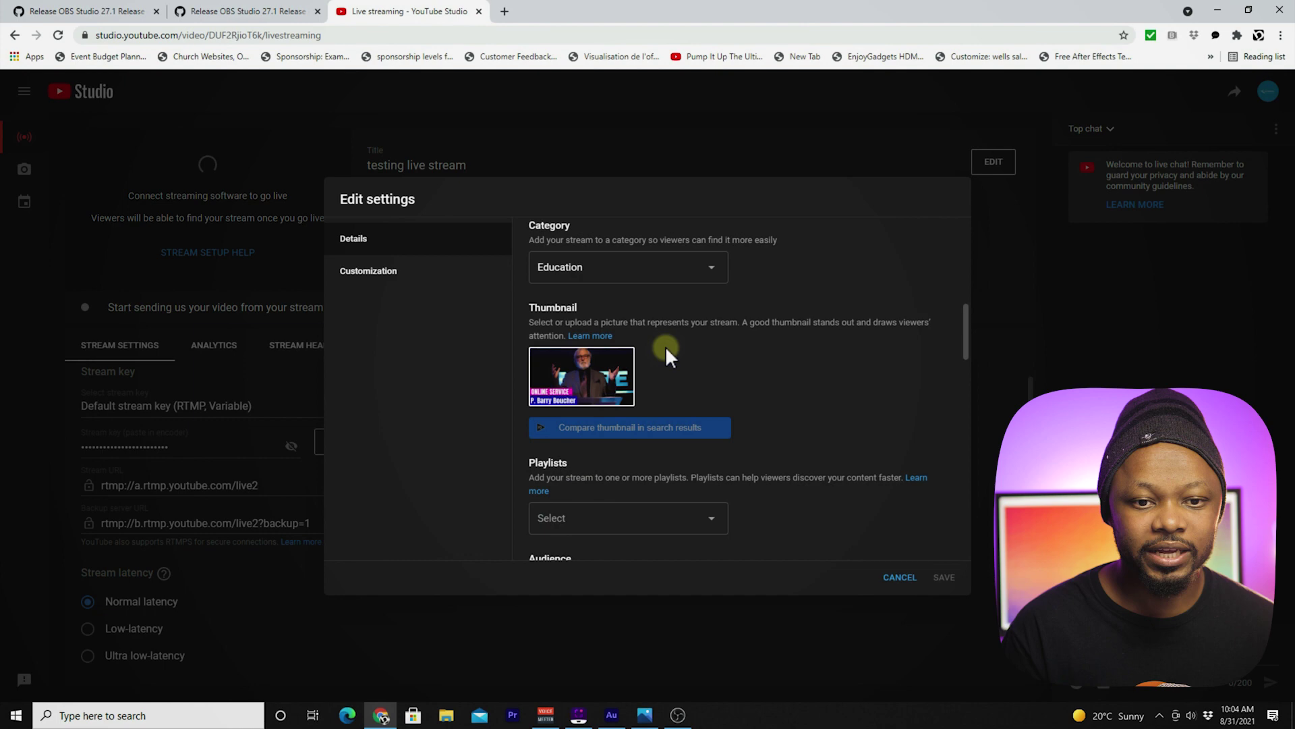
mouse_move(605, 384)
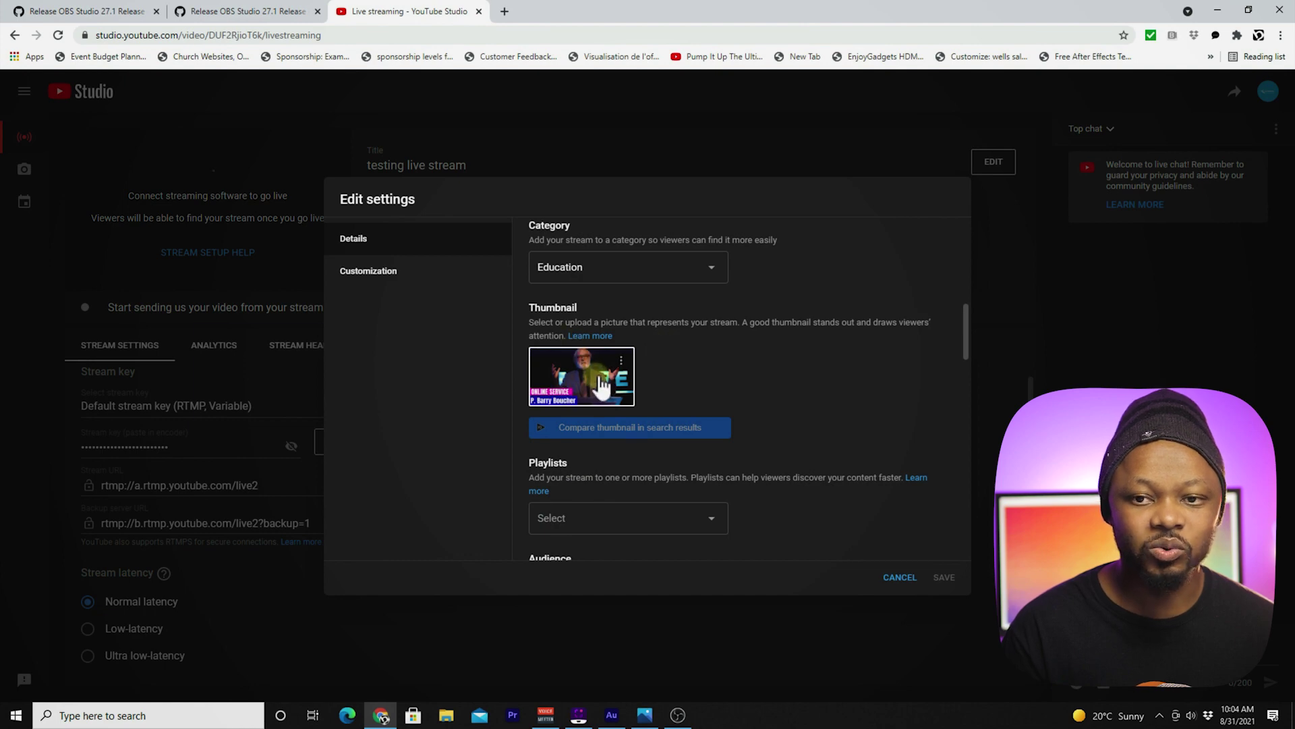
Step: Open and close the Playlists list without choosing one, then cancel out of the edit settings
scroll(602, 385, down, 3)
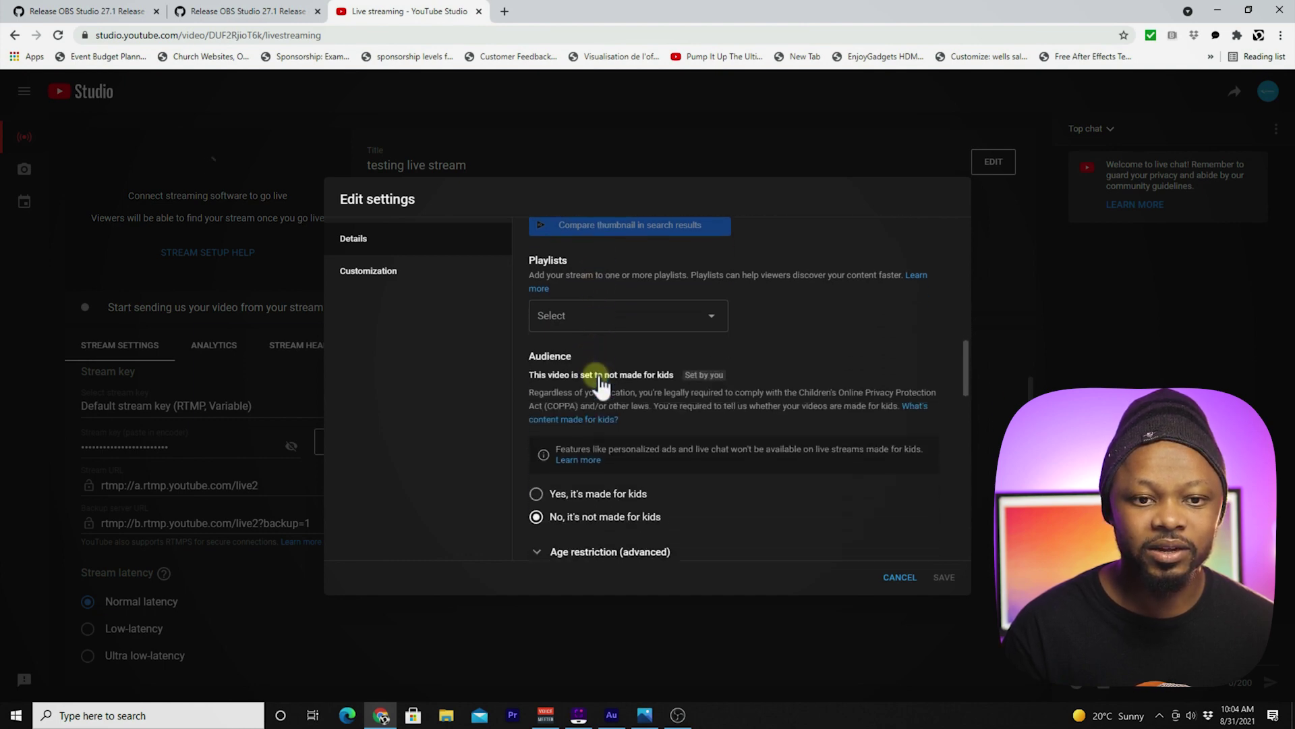
click(602, 320)
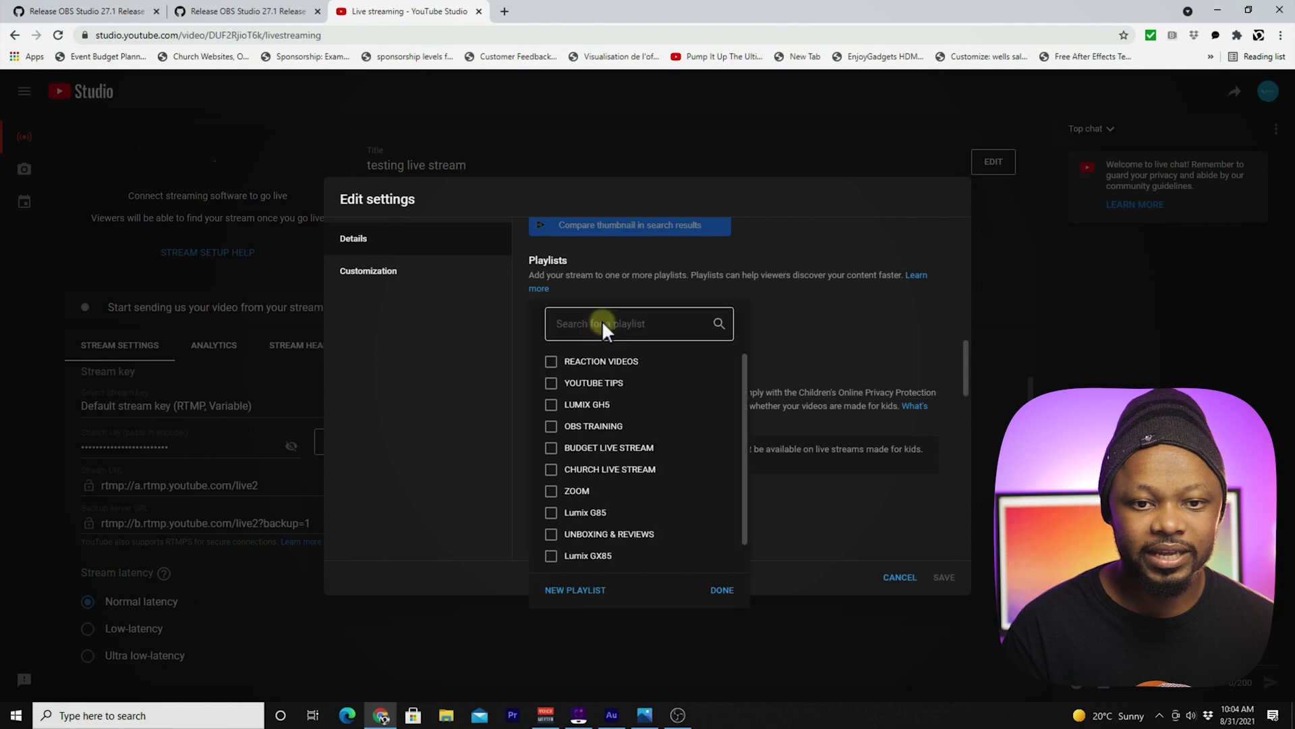
click(803, 315)
scroll(802, 314, down, 4)
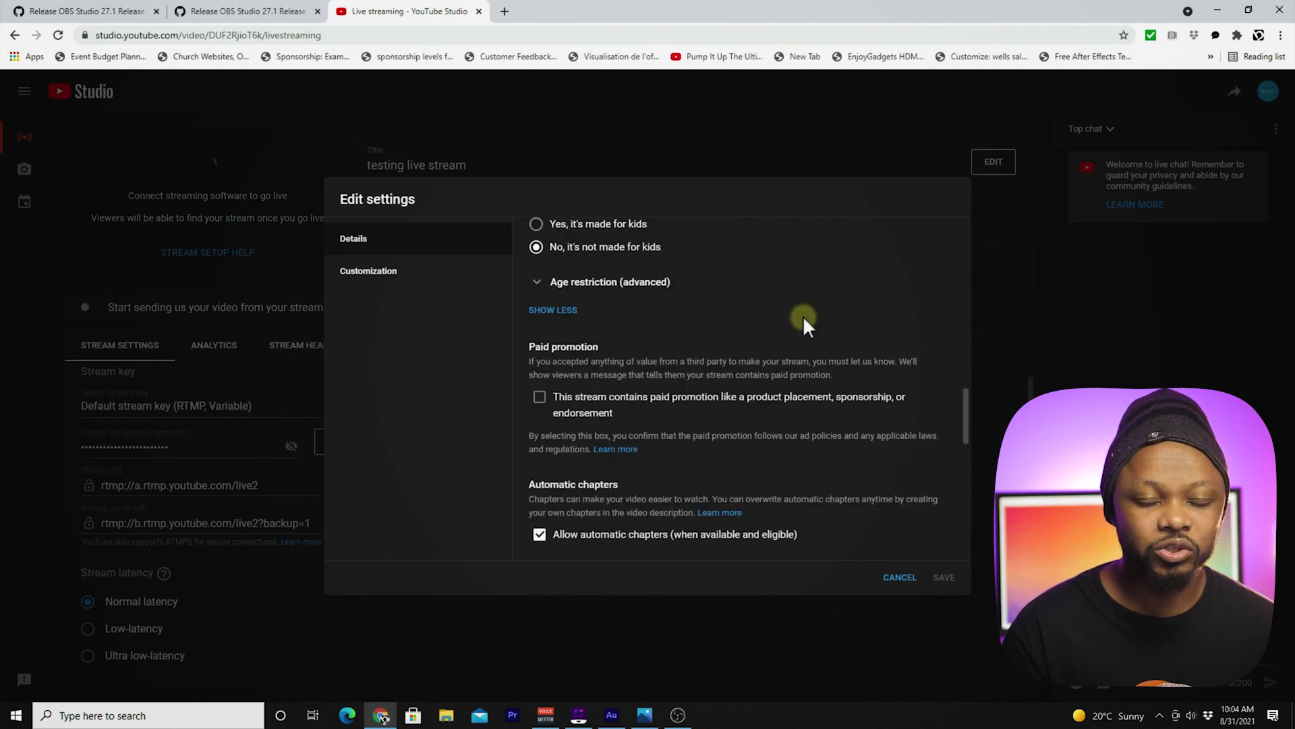
scroll(803, 315, down, 5)
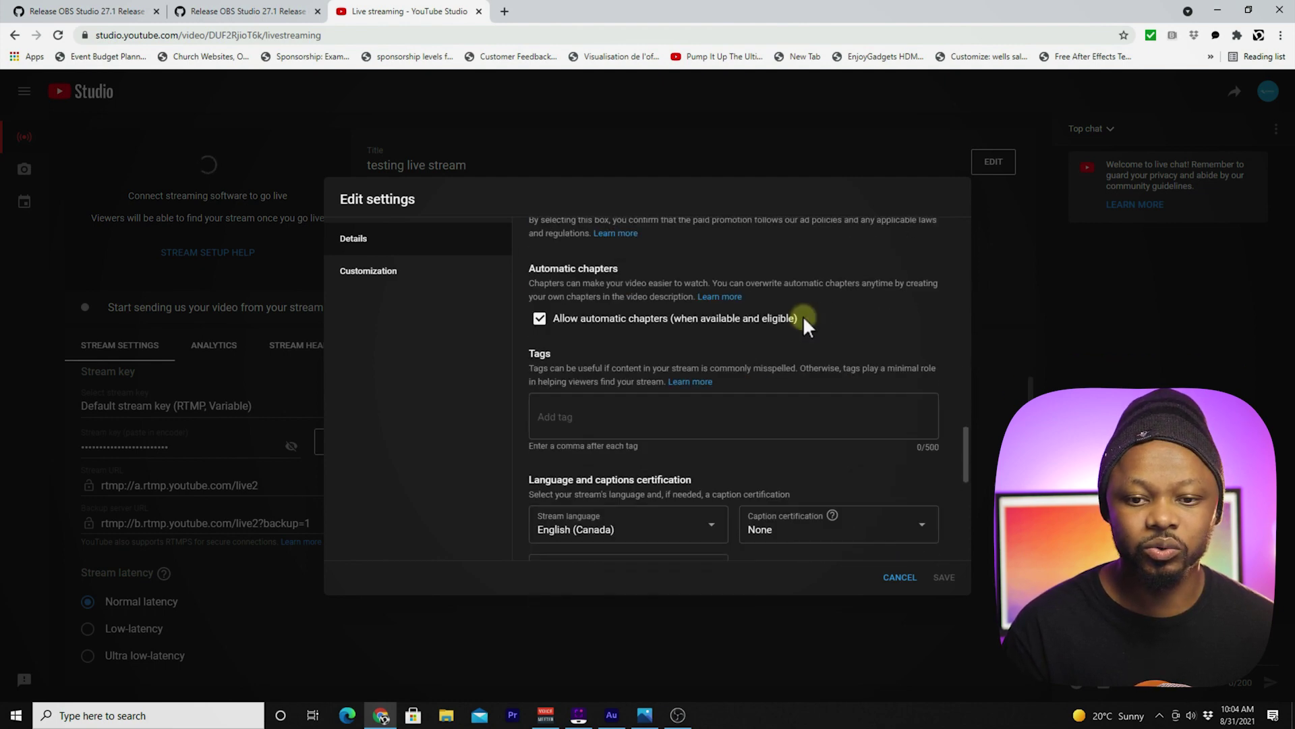
click(901, 578)
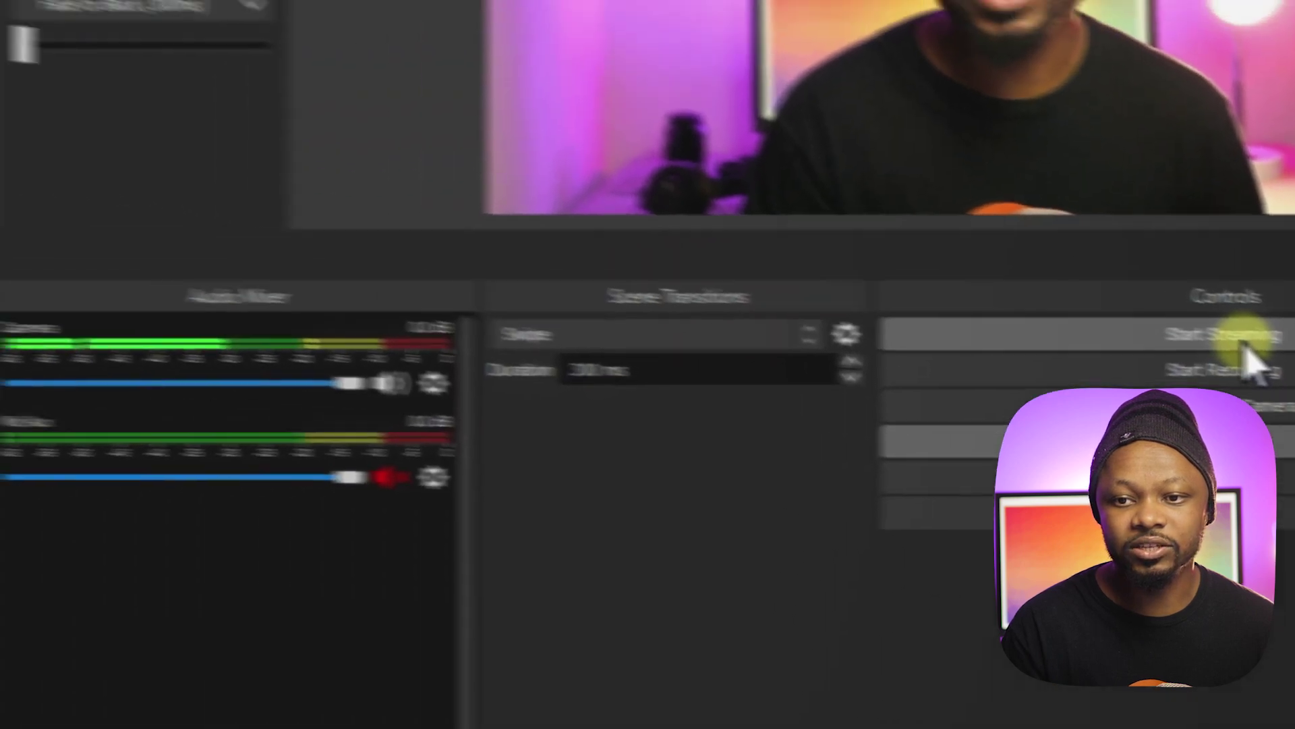
Step: Start streaming in OBS Studio, pick the existing 'testing live stream' event, and go live with it
click(1244, 348)
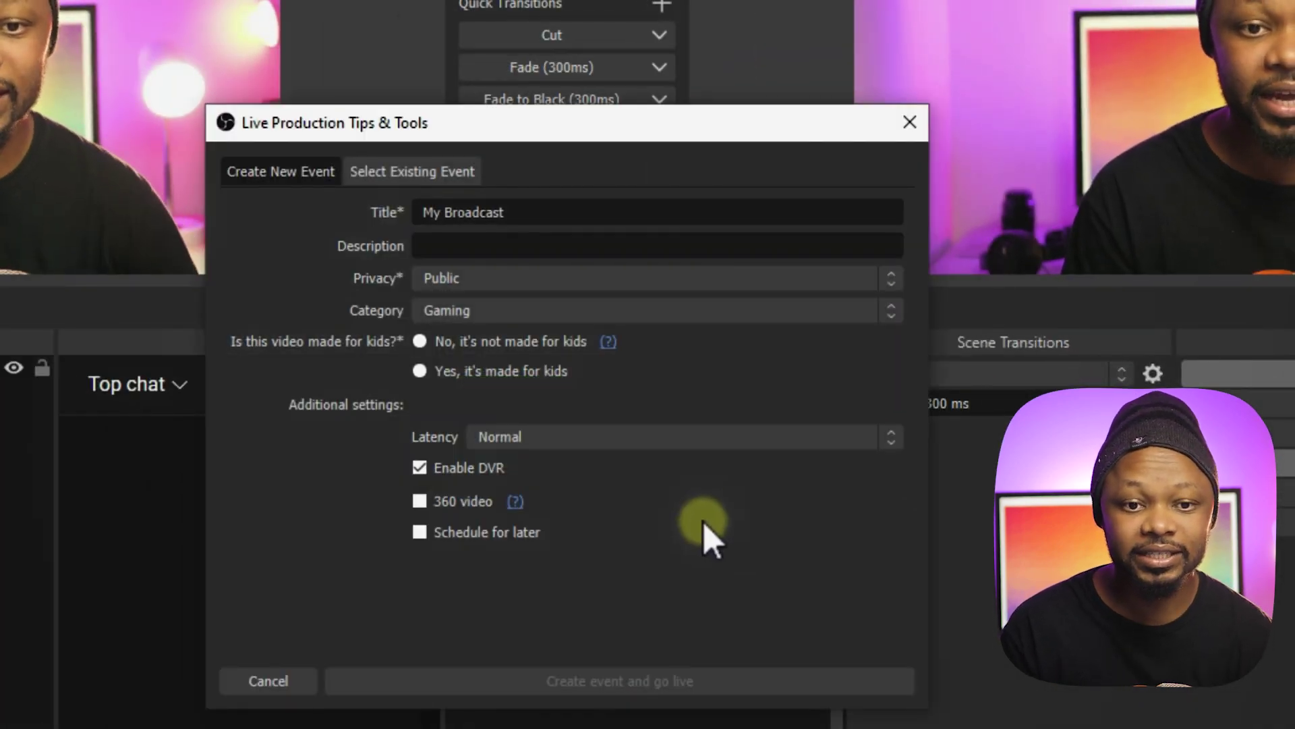
click(364, 173)
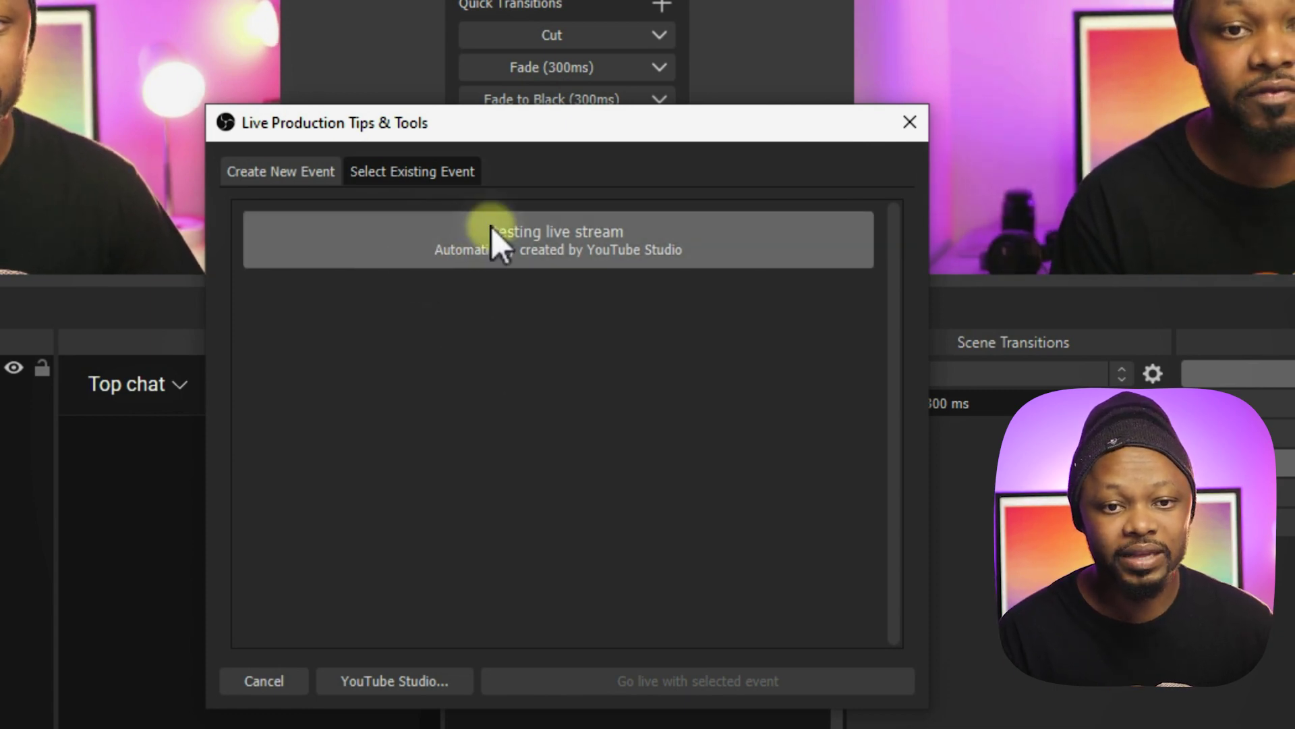
click(454, 261)
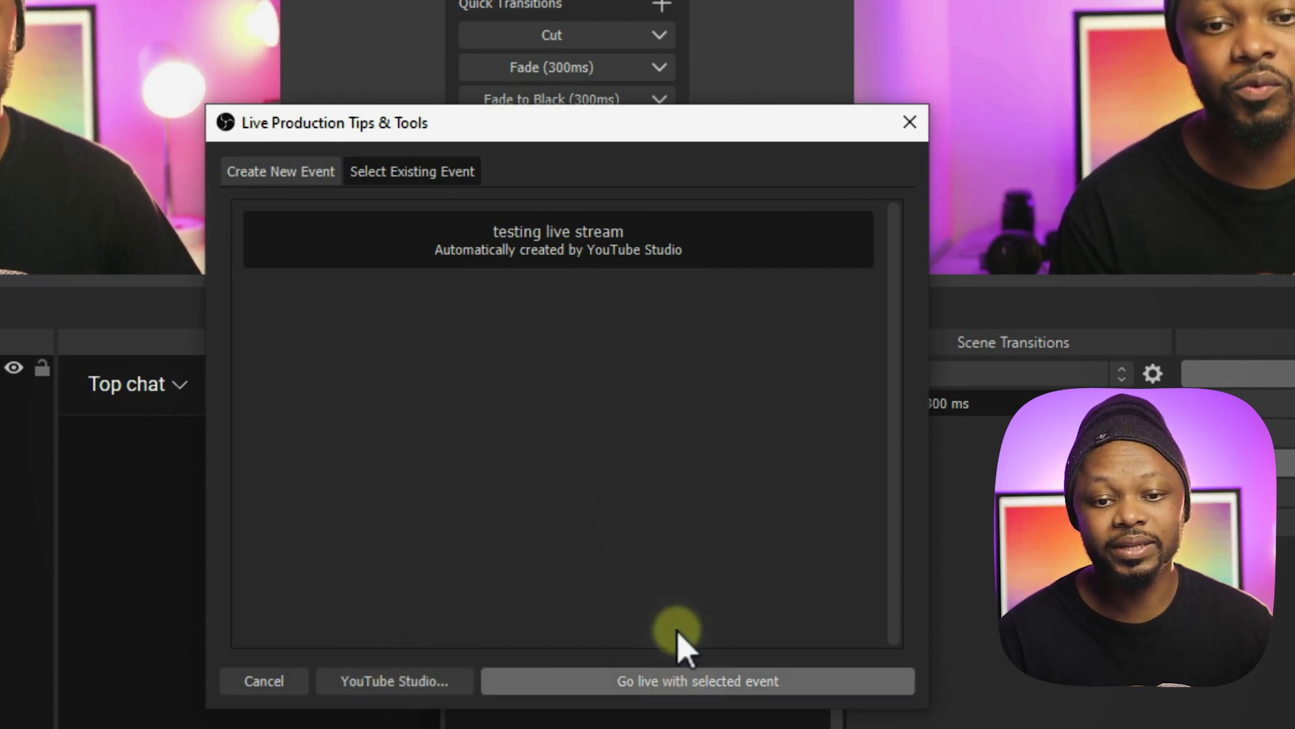
click(662, 678)
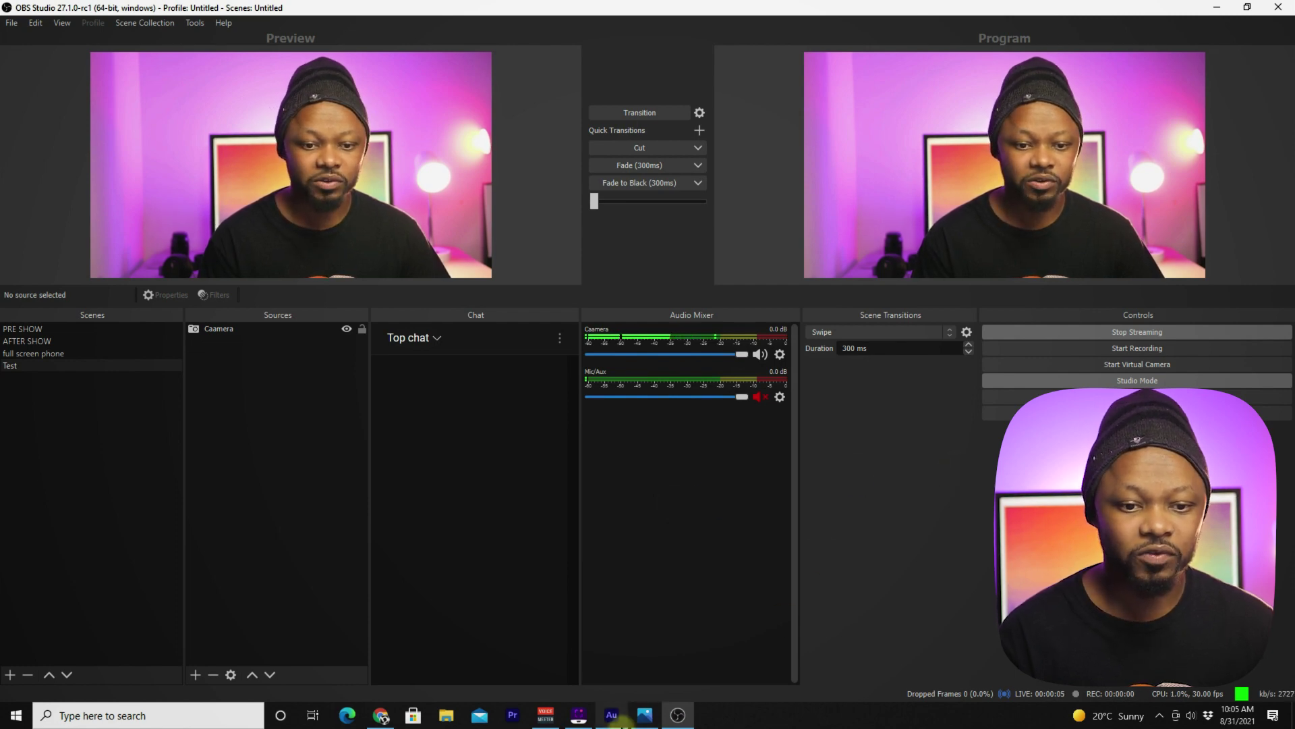
Step: From YouTube Studio's live page, copy the stream's video link using the Share dialog
click(381, 716)
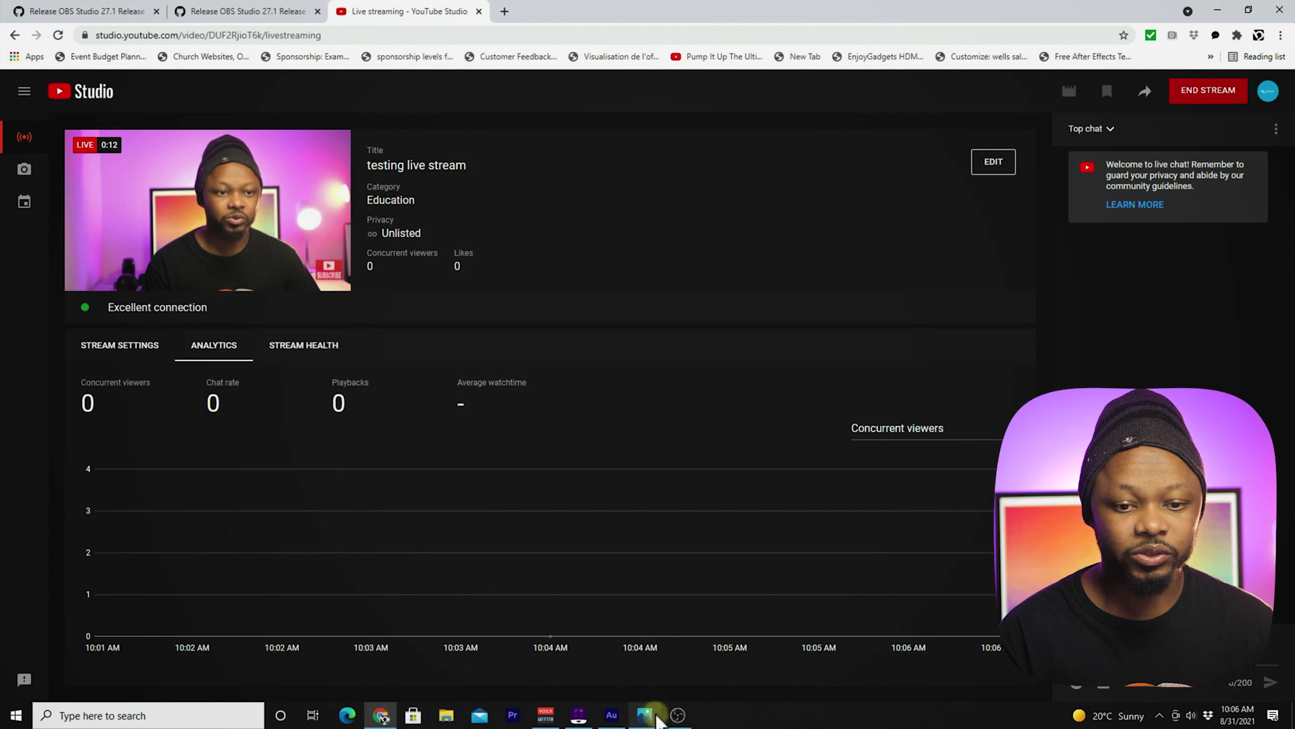
click(678, 715)
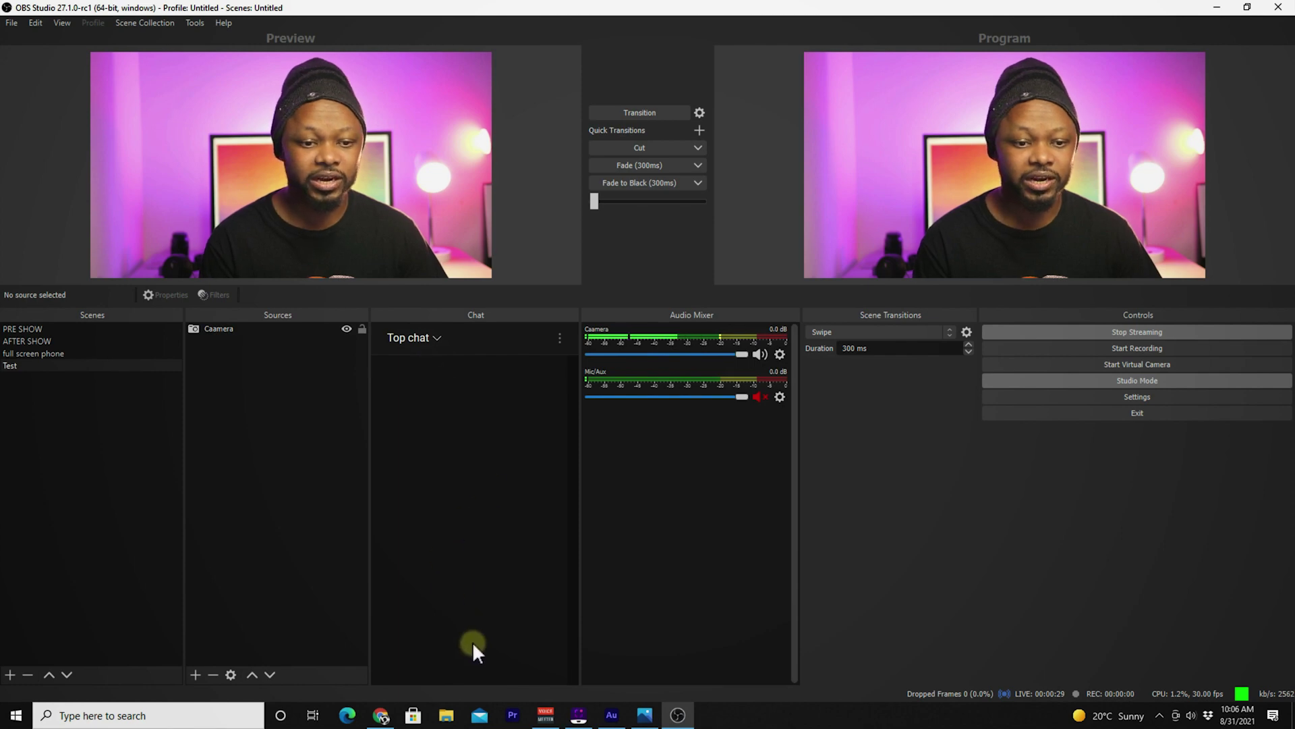
click(381, 715)
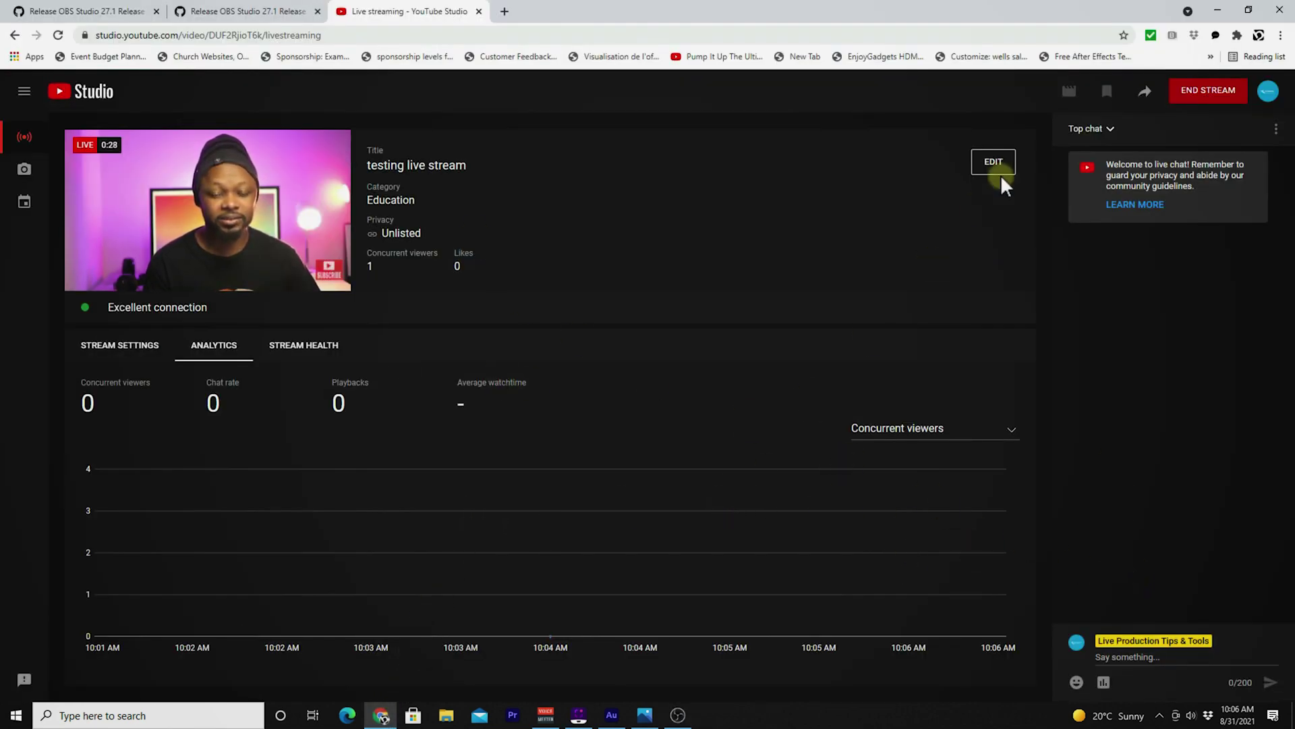
click(1142, 89)
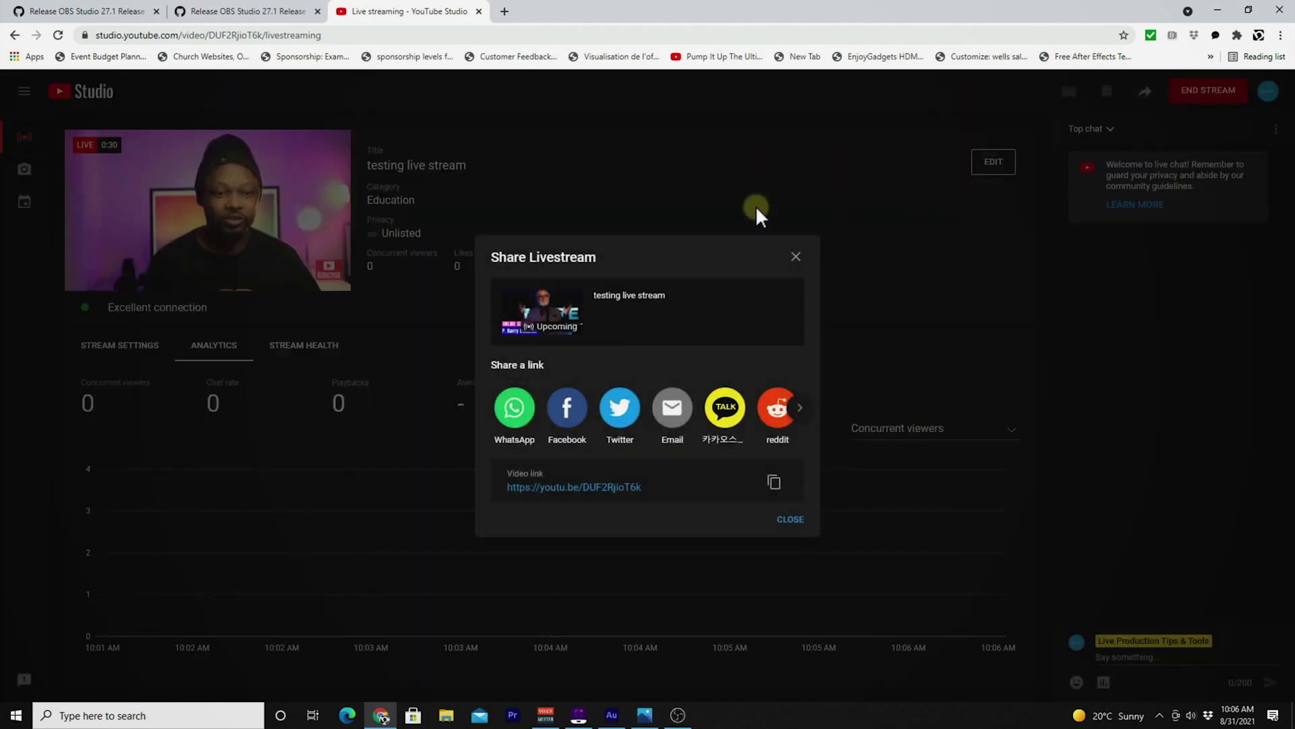
click(773, 484)
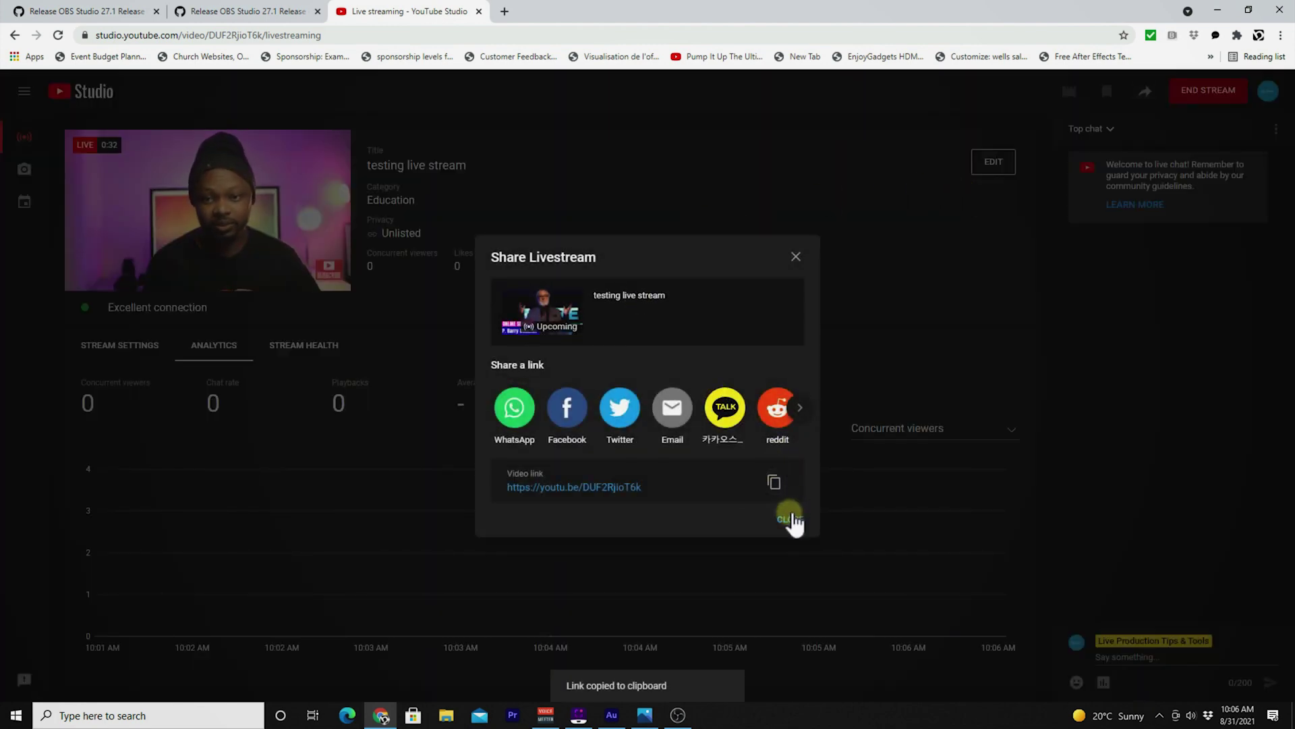
key(Escape)
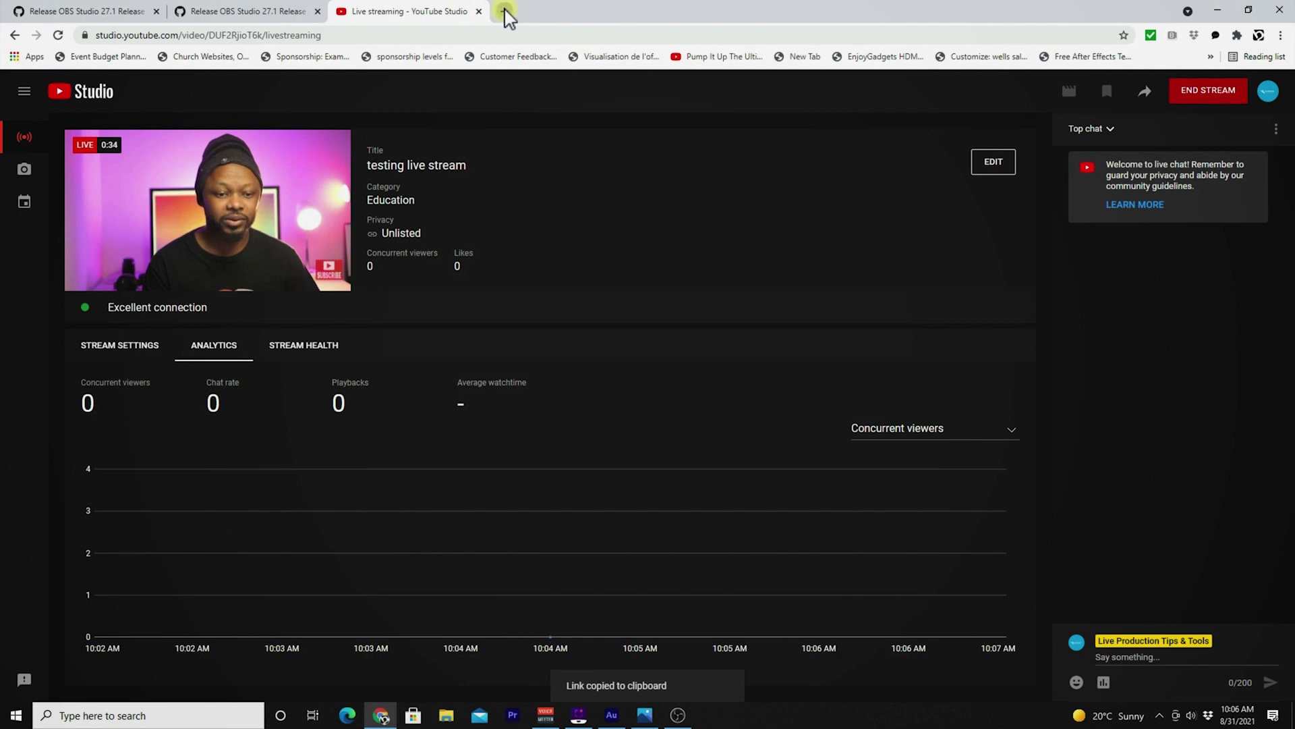
Step: Open the copied youtu.be stream link in a new browser tab
click(505, 11)
key(ctrl+v)
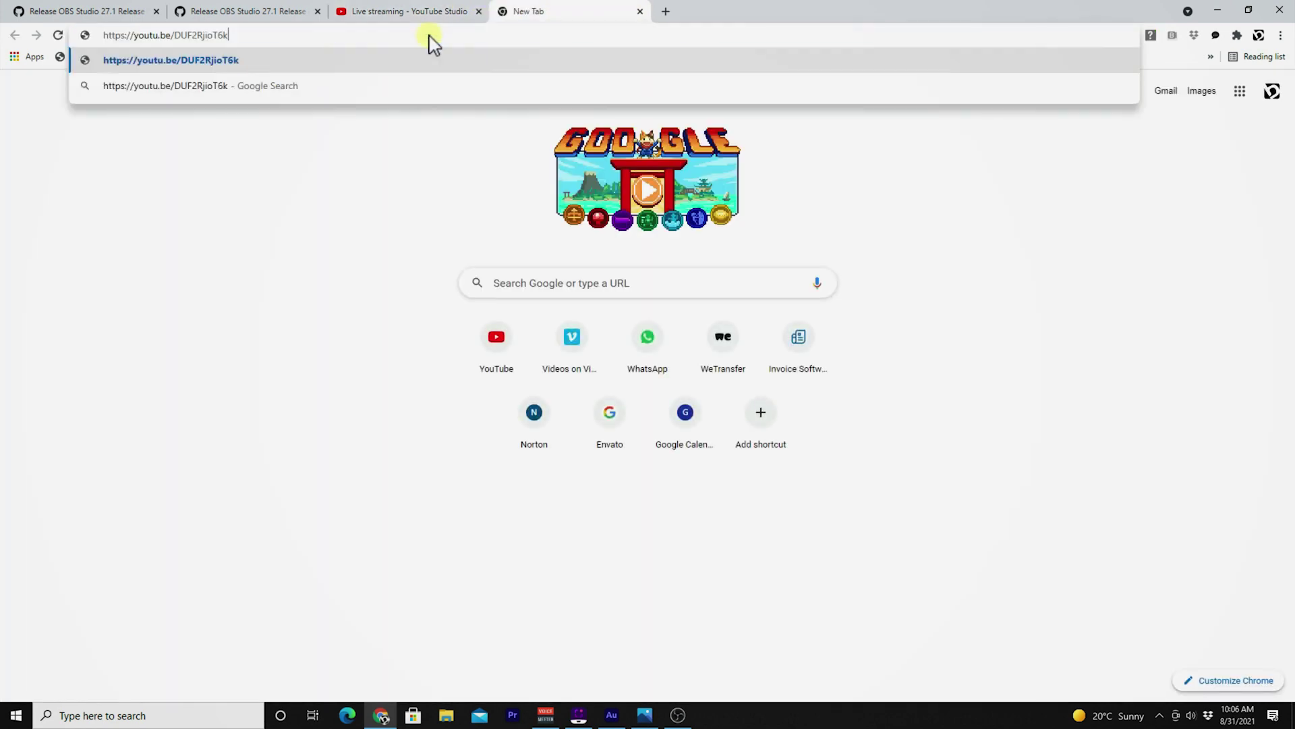
key(Return)
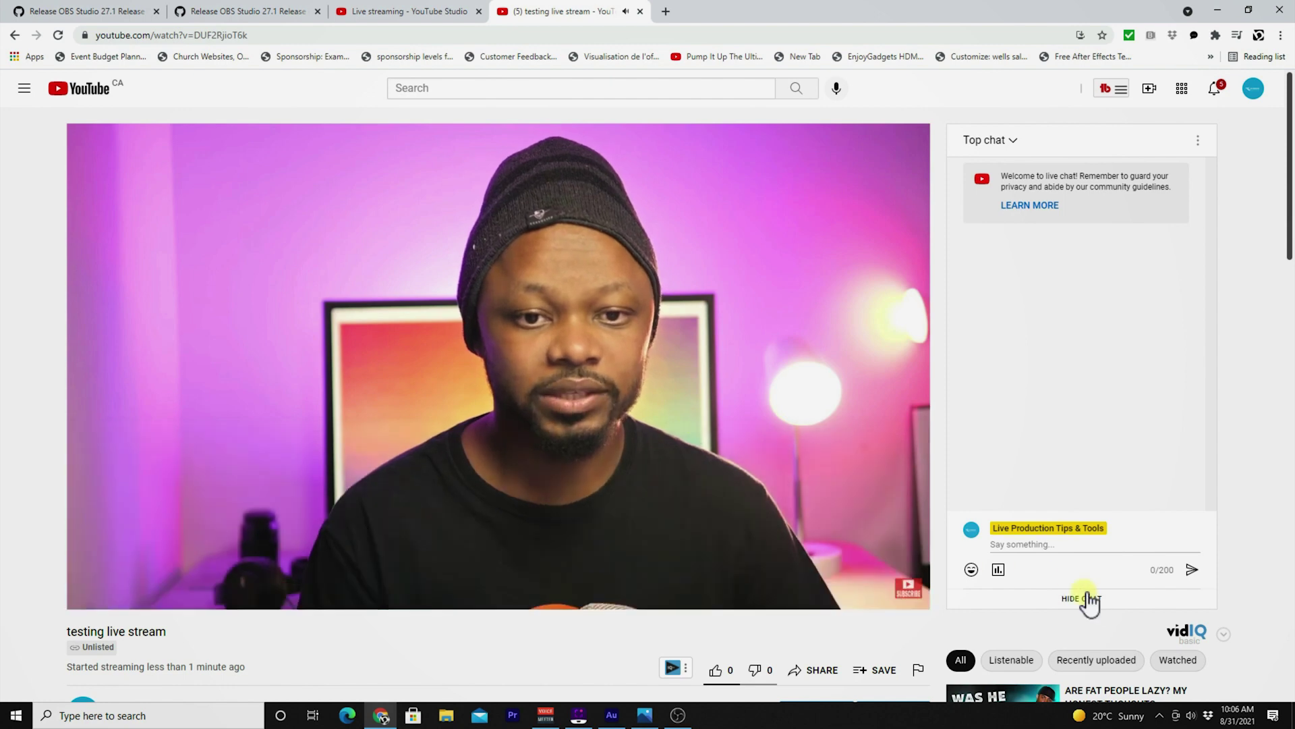
Step: Post 'Hello I am testing this feature' in the stream's live chat
click(1050, 557)
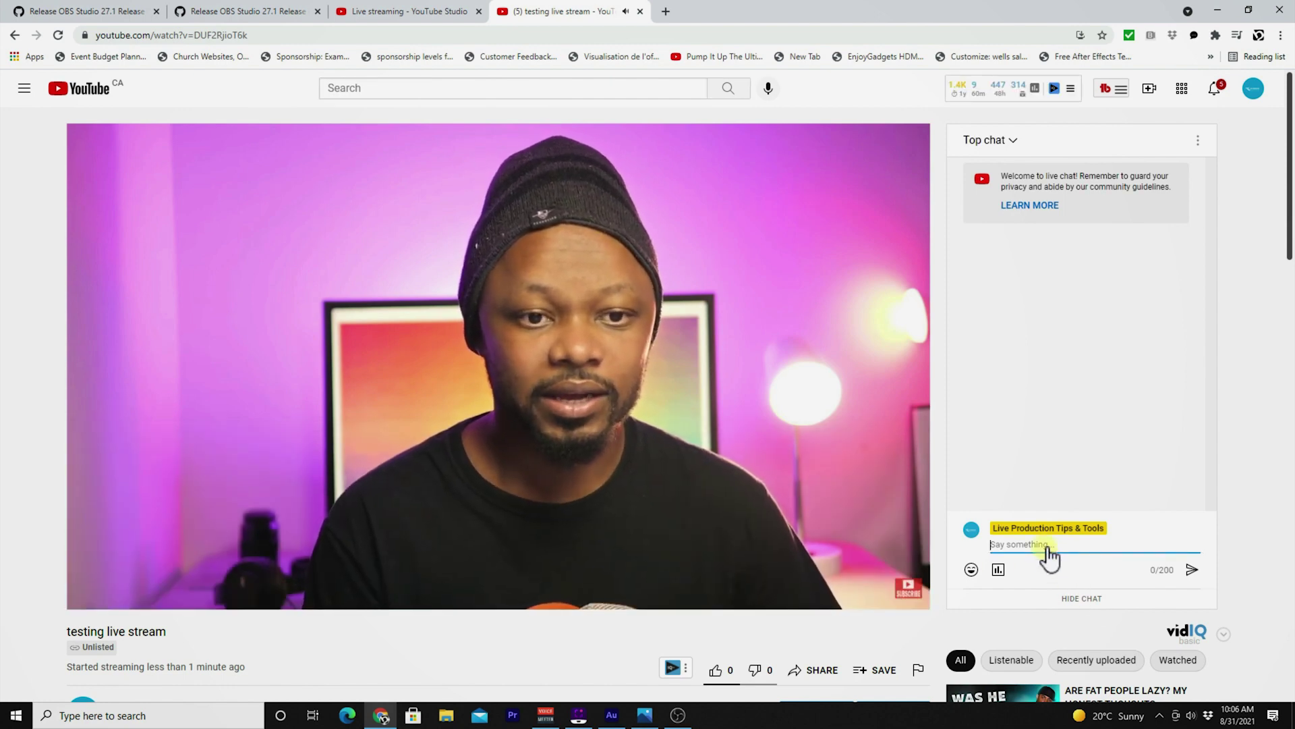
text(Hello )
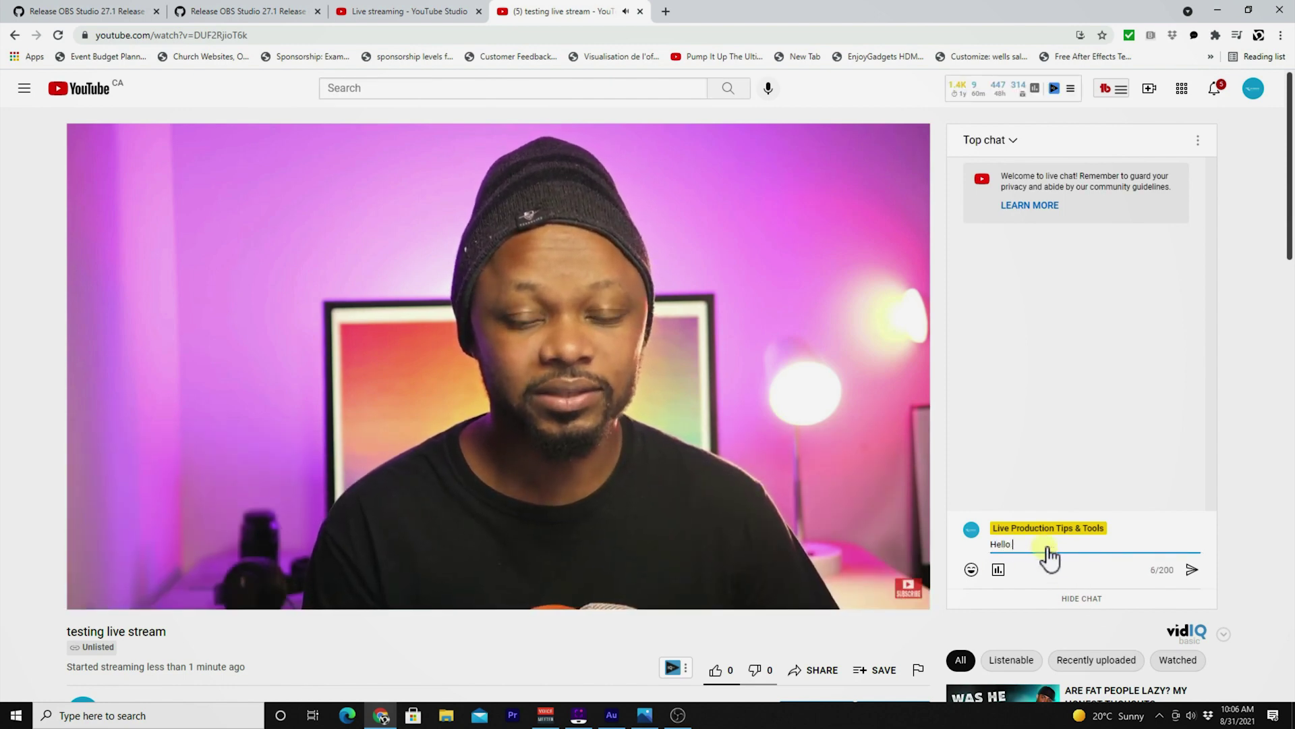
text(I am t)
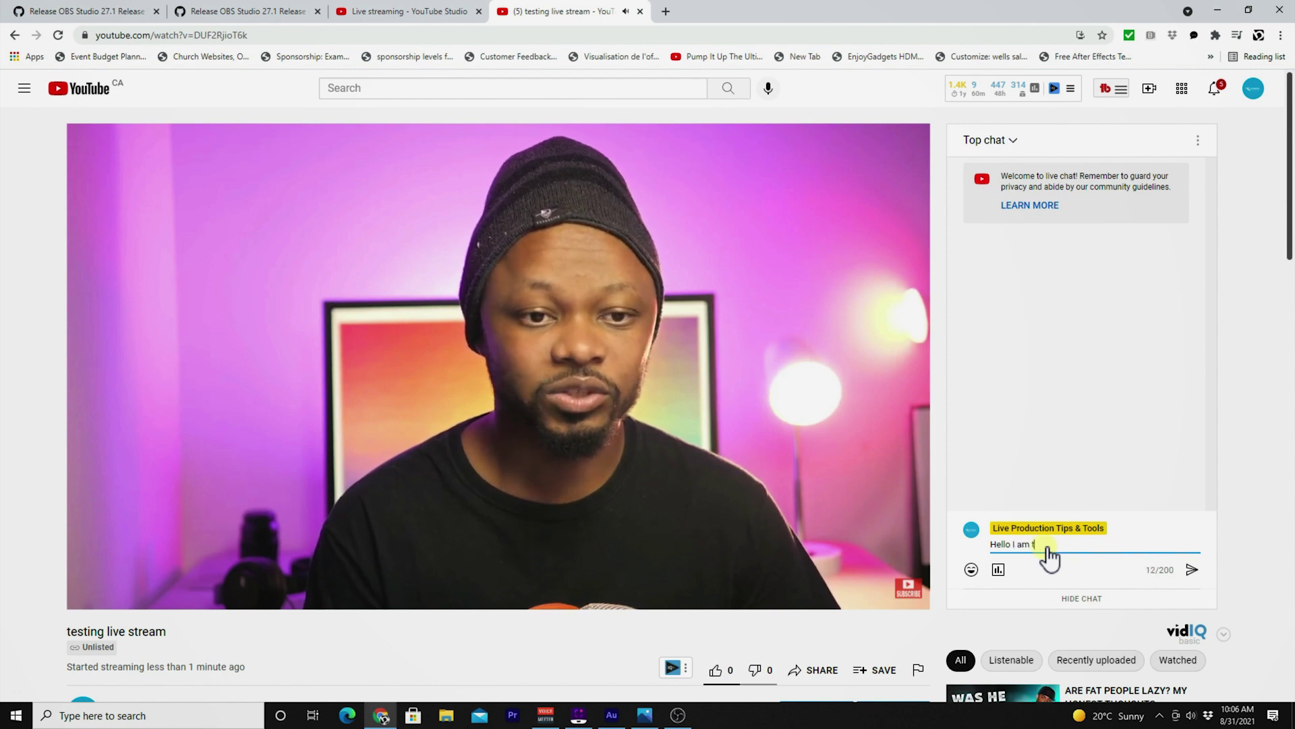
text(esting t)
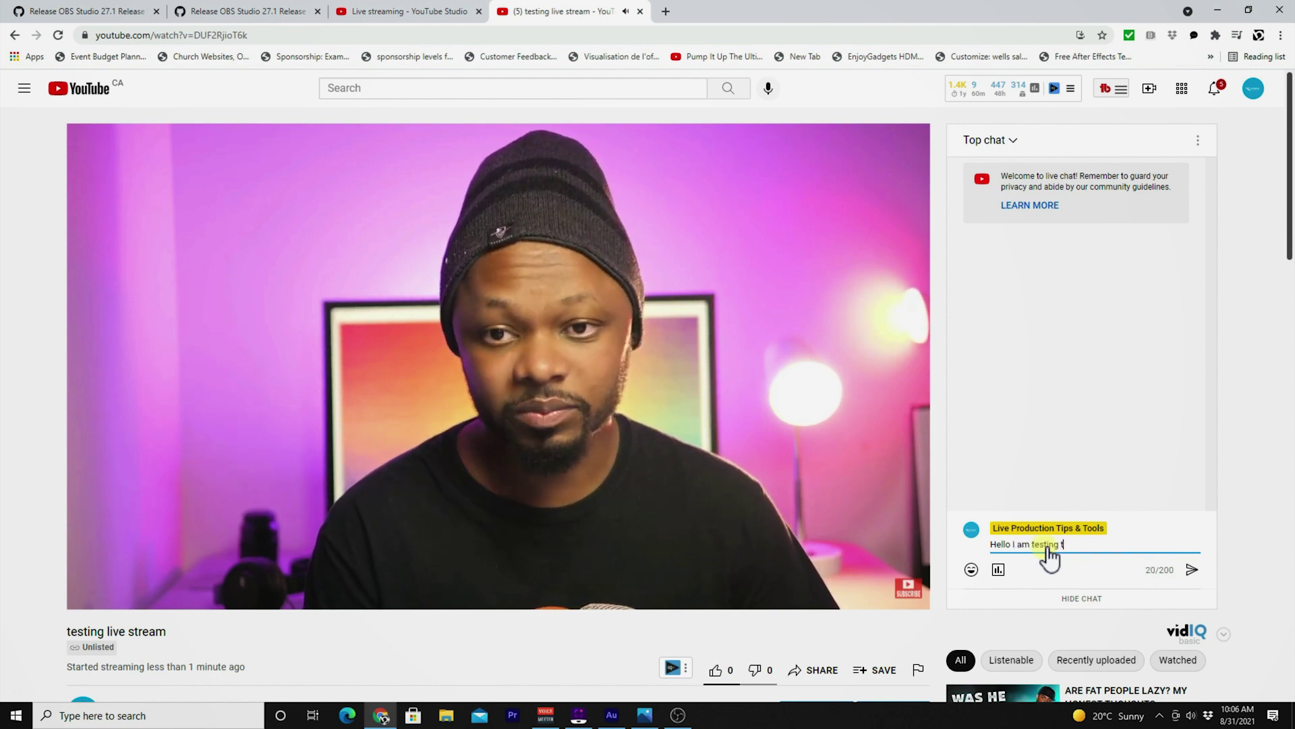
text(his fe)
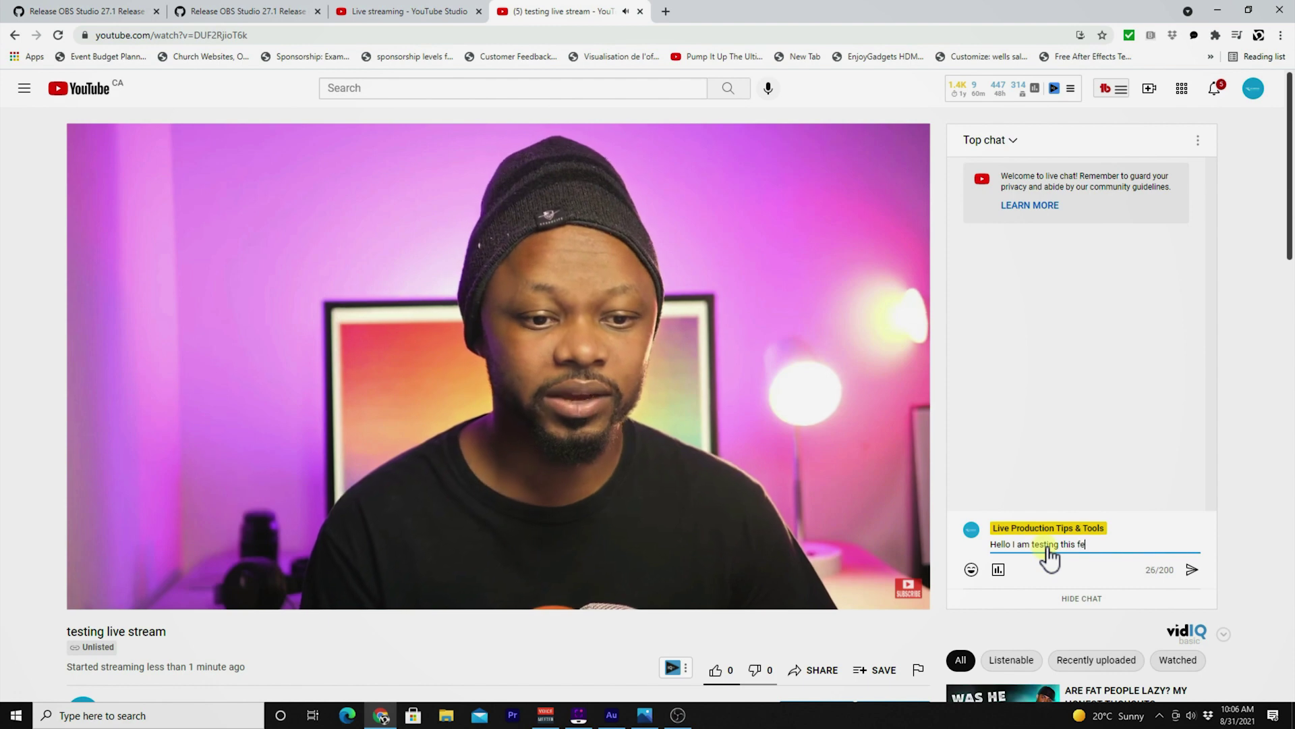
text(ature)
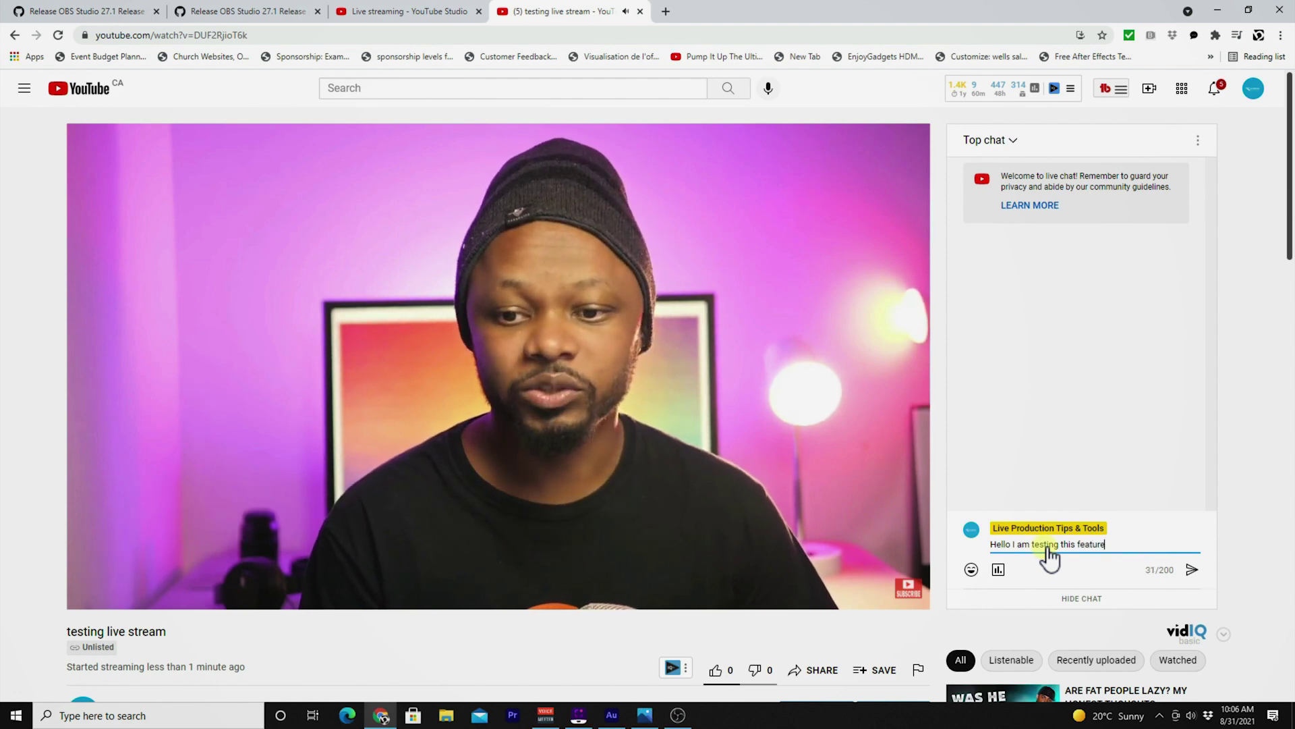
click(1192, 569)
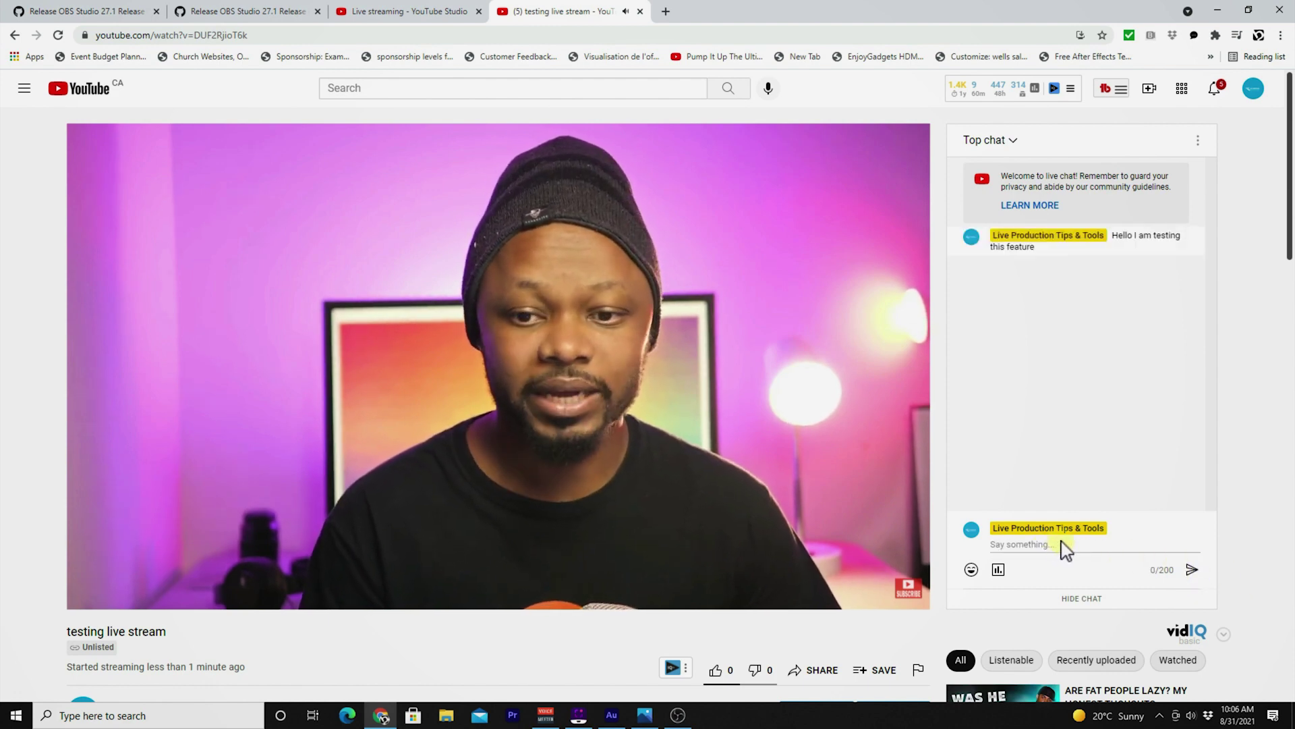
Step: Switch OBS Studio's chat dock from Top chat to Live chat to show the test message
click(678, 715)
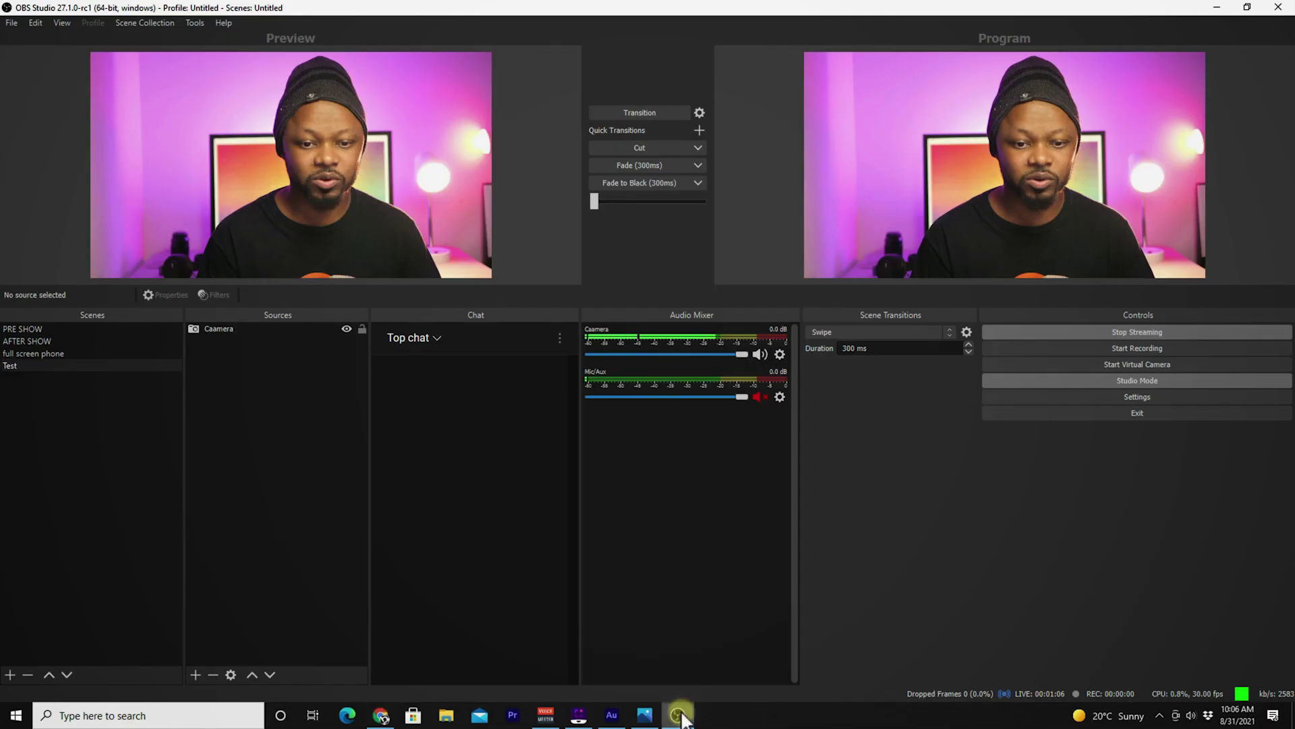
click(429, 337)
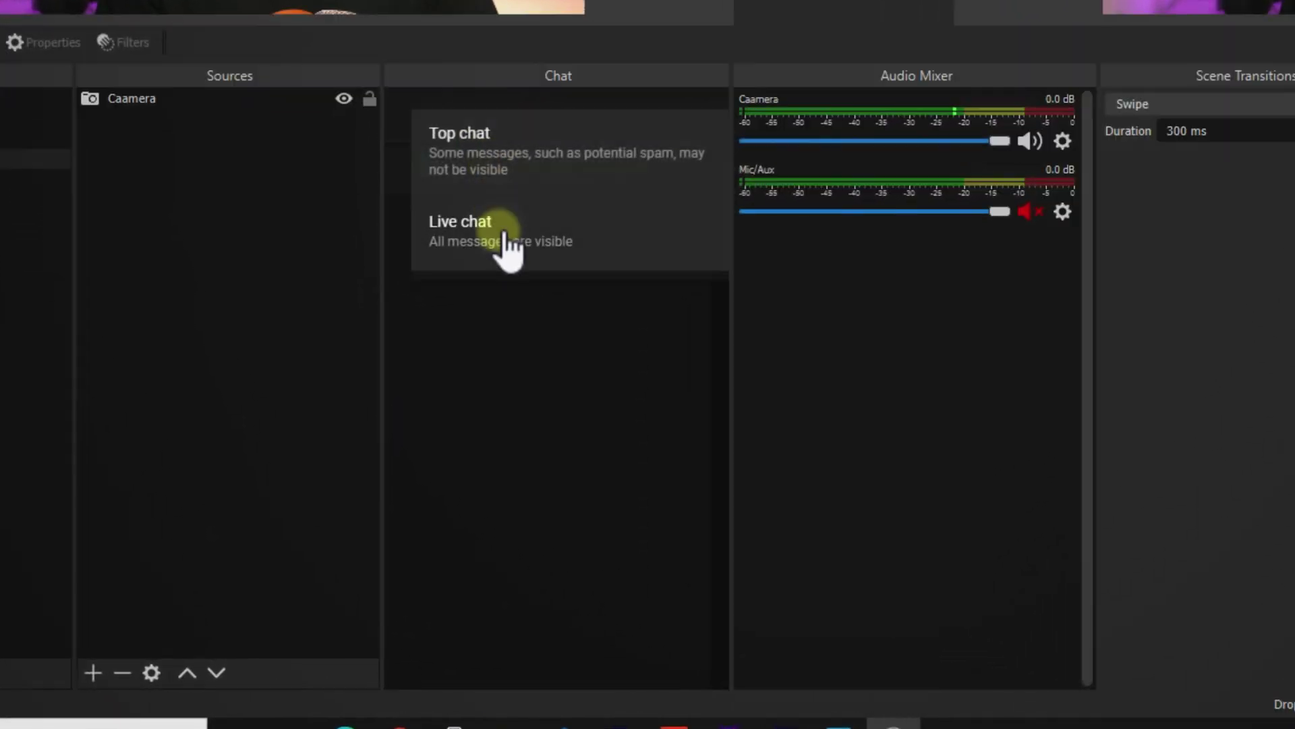
click(501, 243)
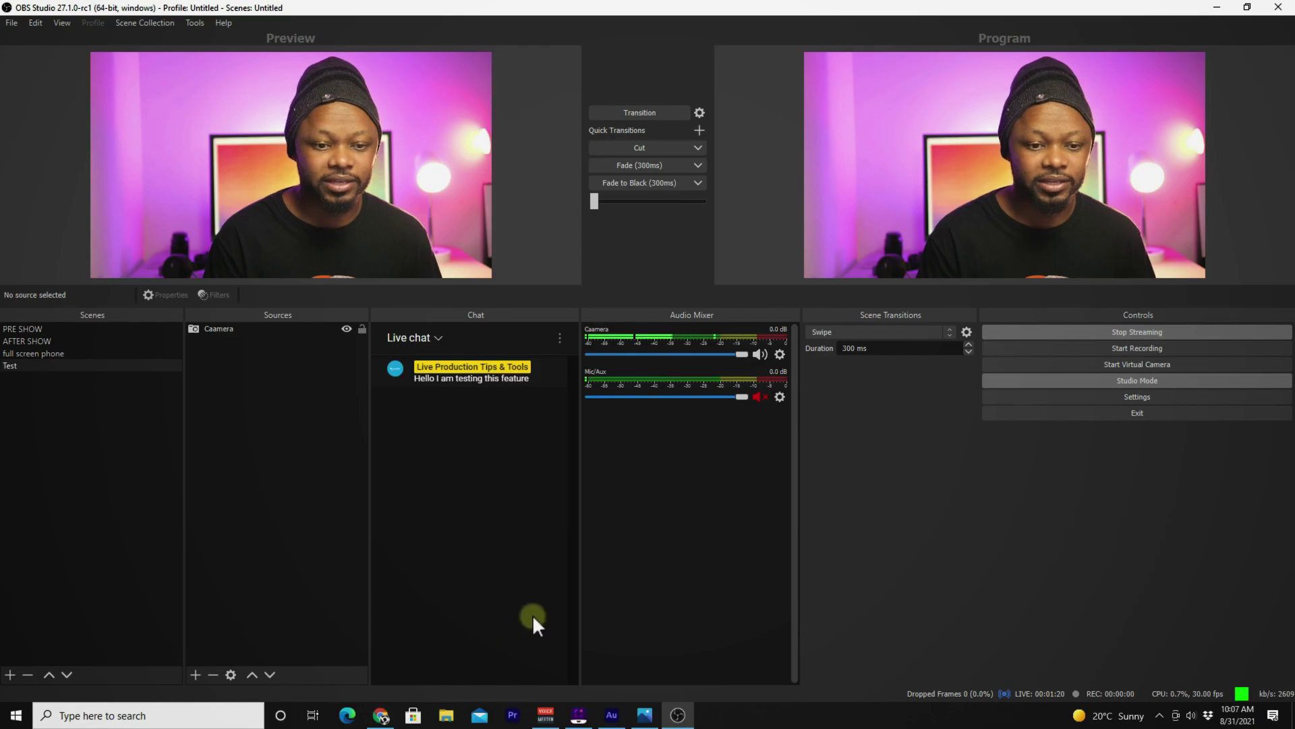
Step: Post 'Hello this is another test' in the YouTube live chat, then return to OBS Studio
click(382, 714)
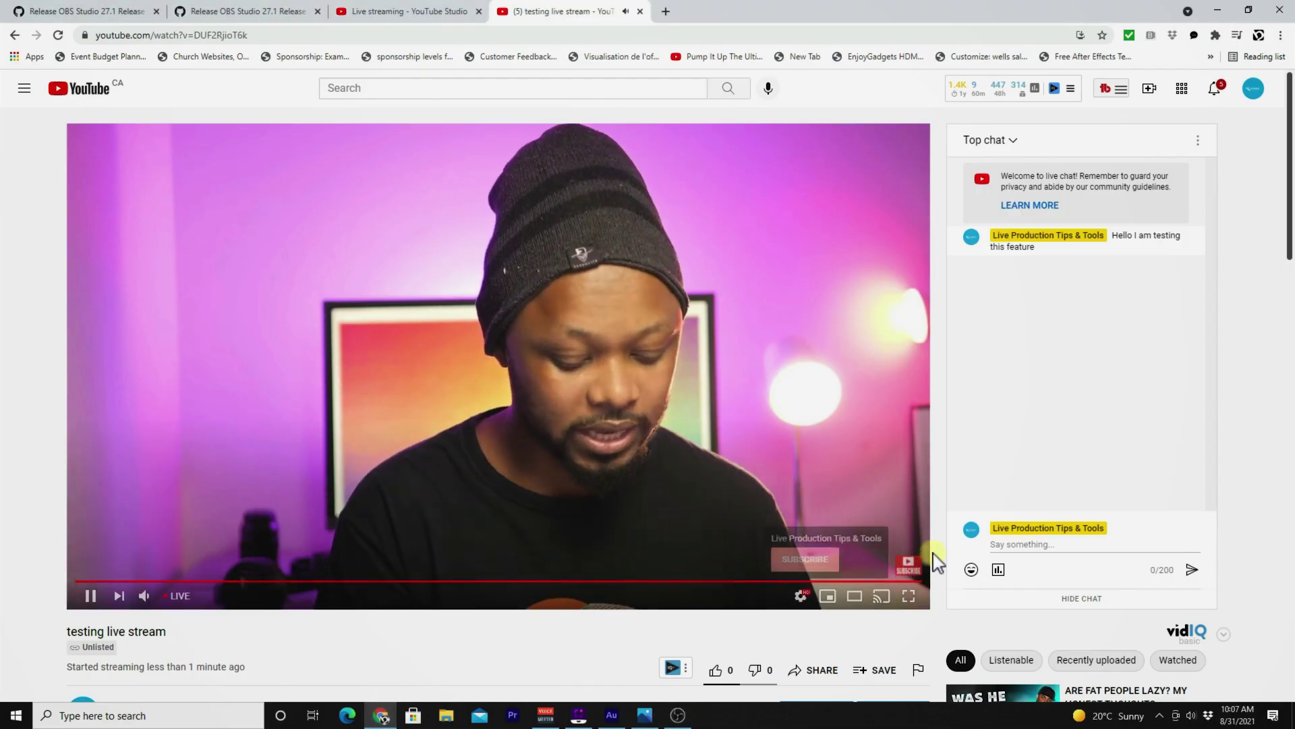
click(1017, 546)
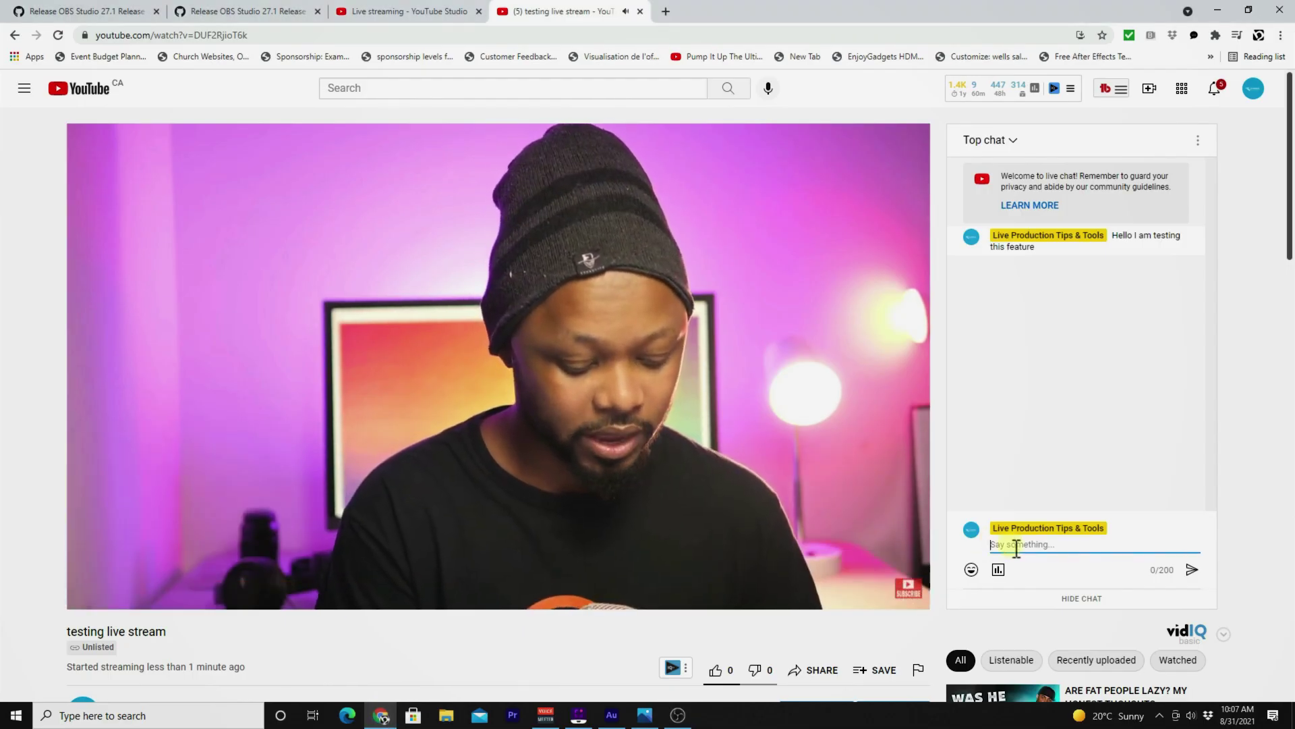
text(Hello I)
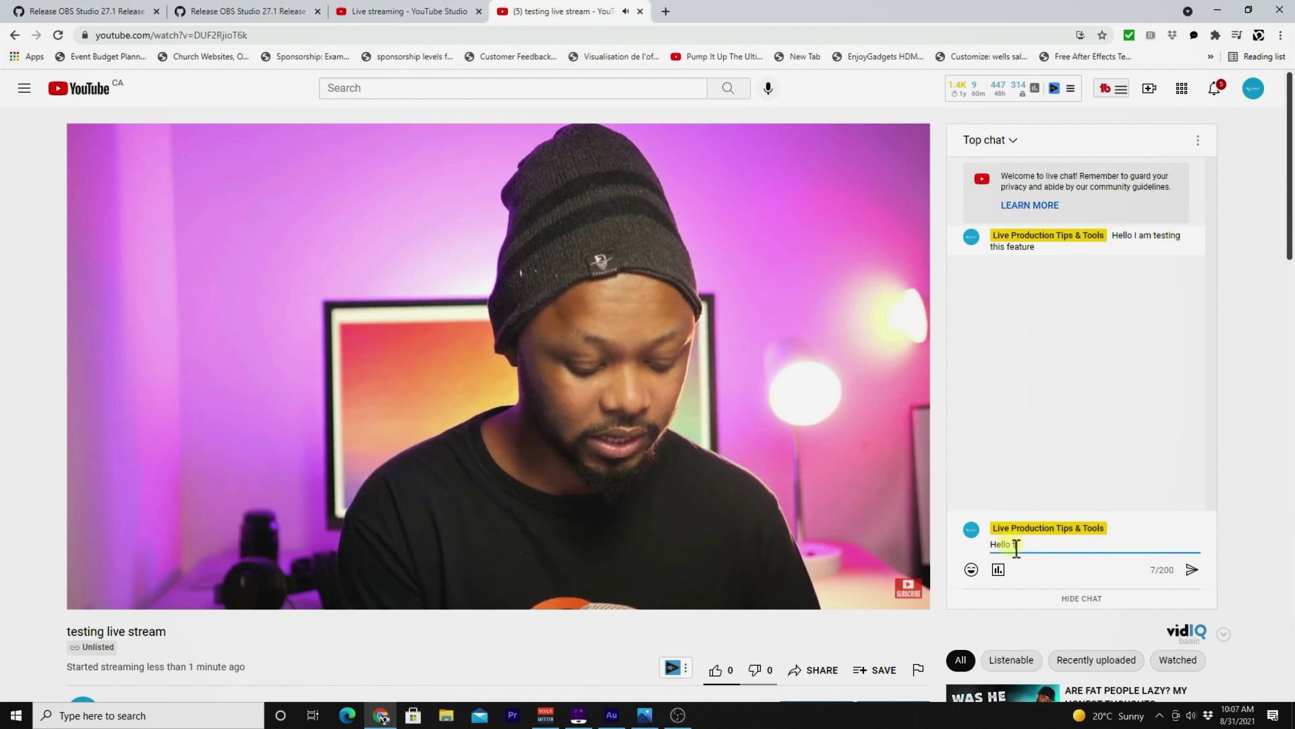
text(his is an)
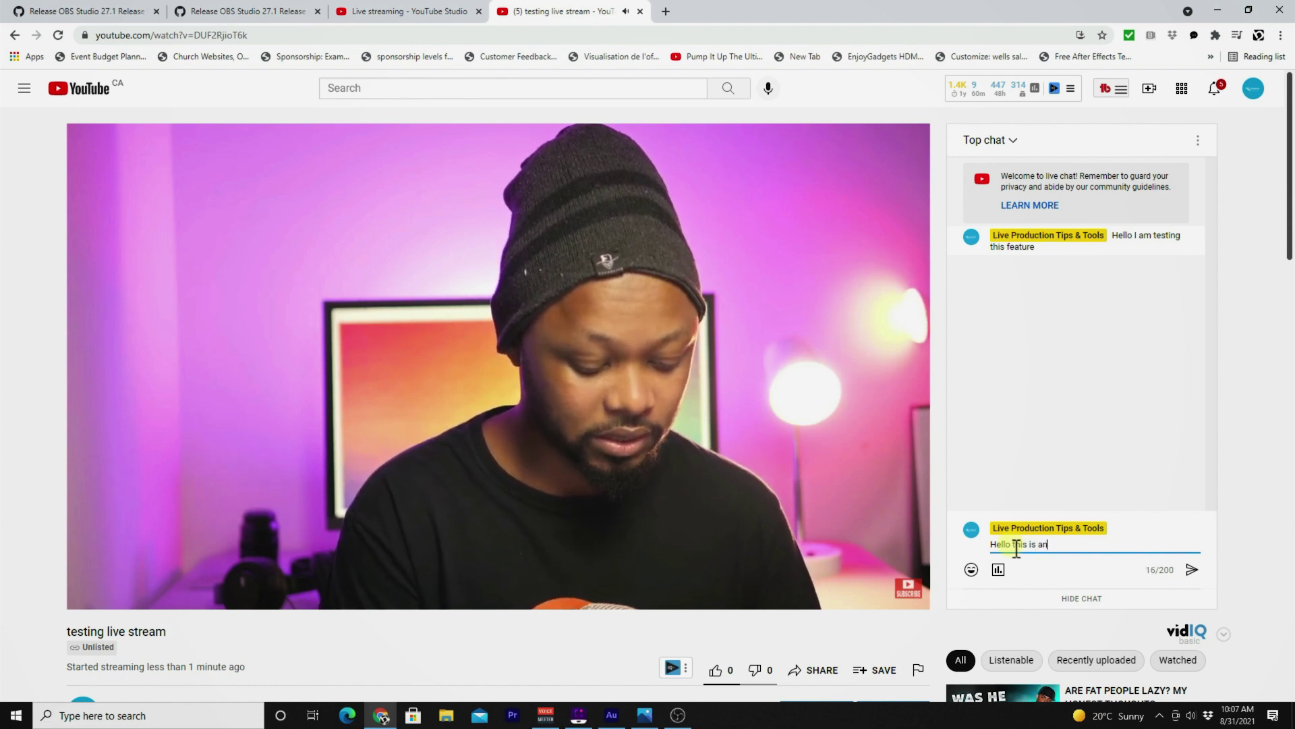
text(other test)
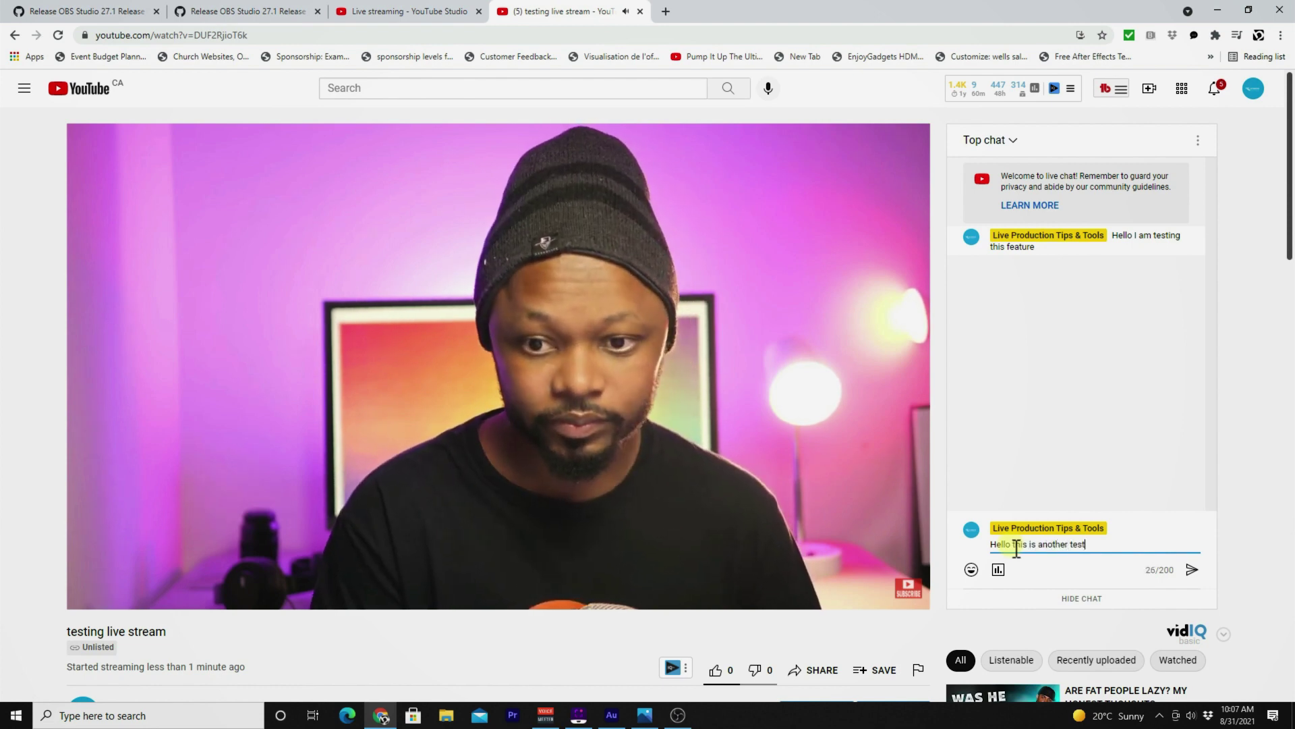
click(1190, 570)
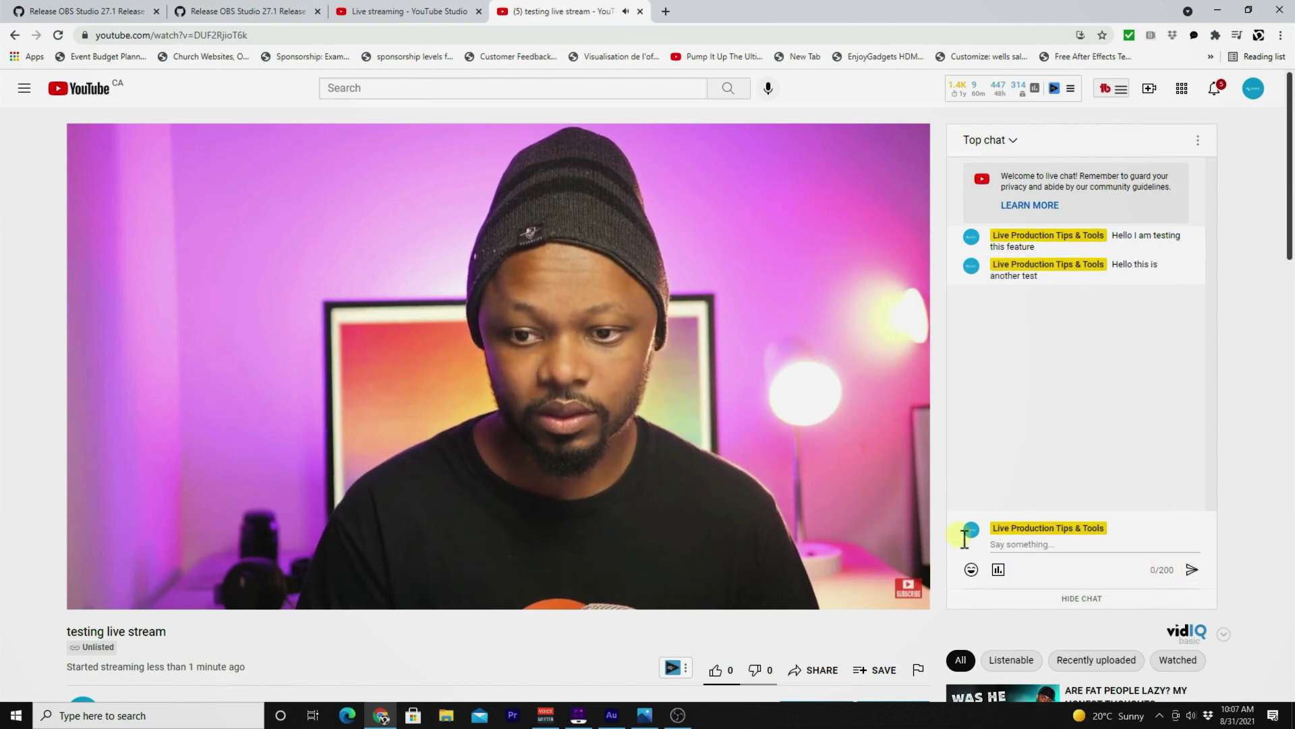
click(677, 714)
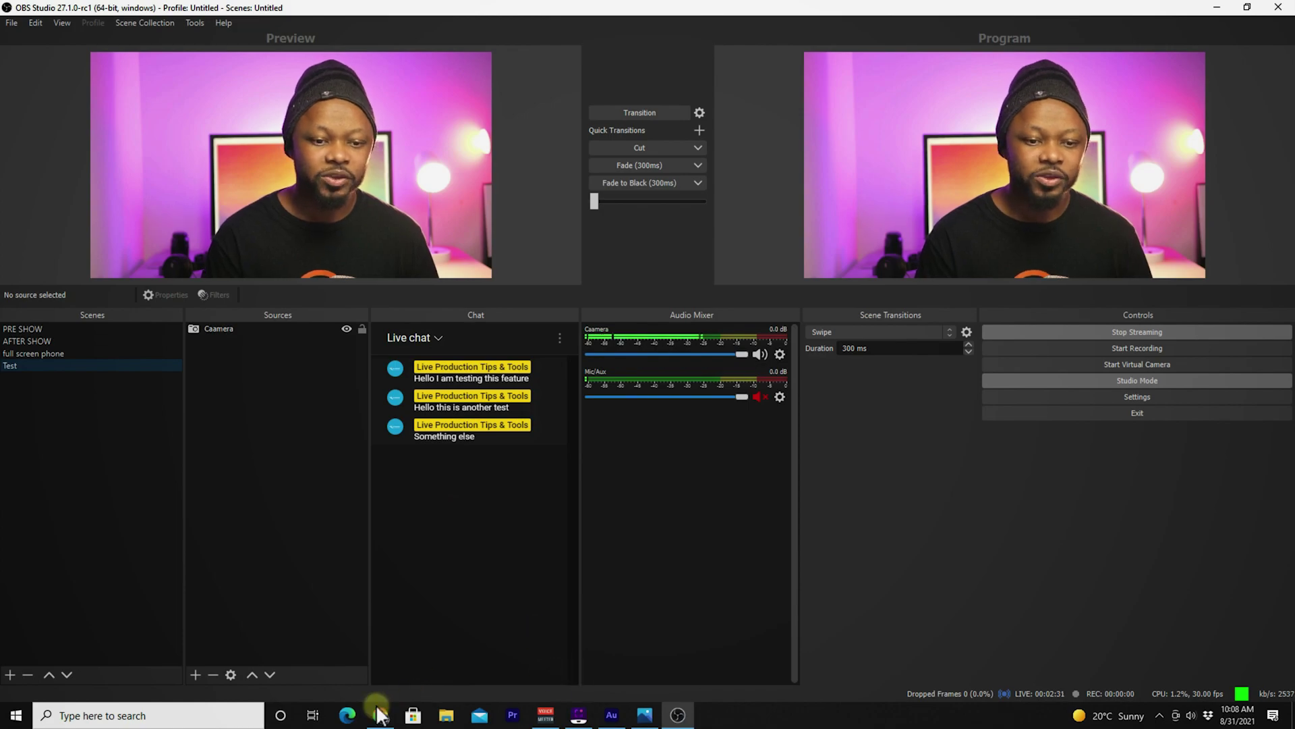
click(381, 715)
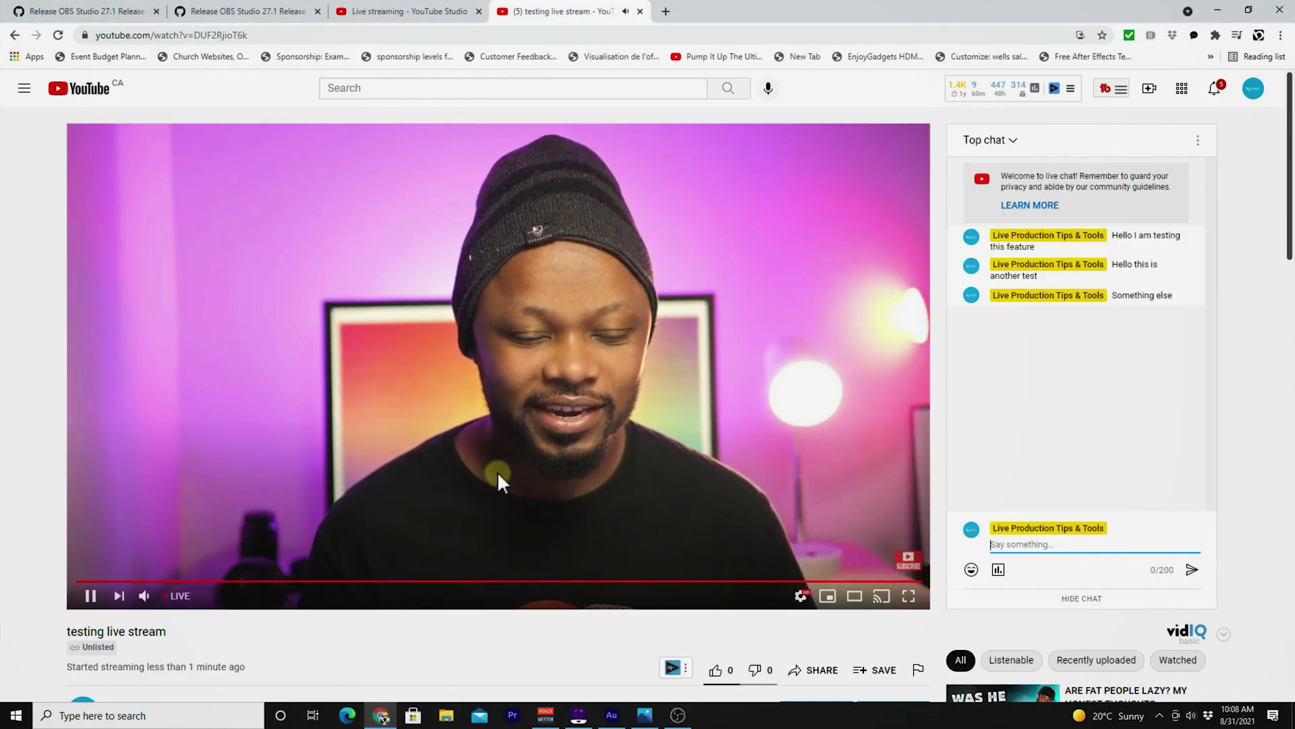
click(412, 10)
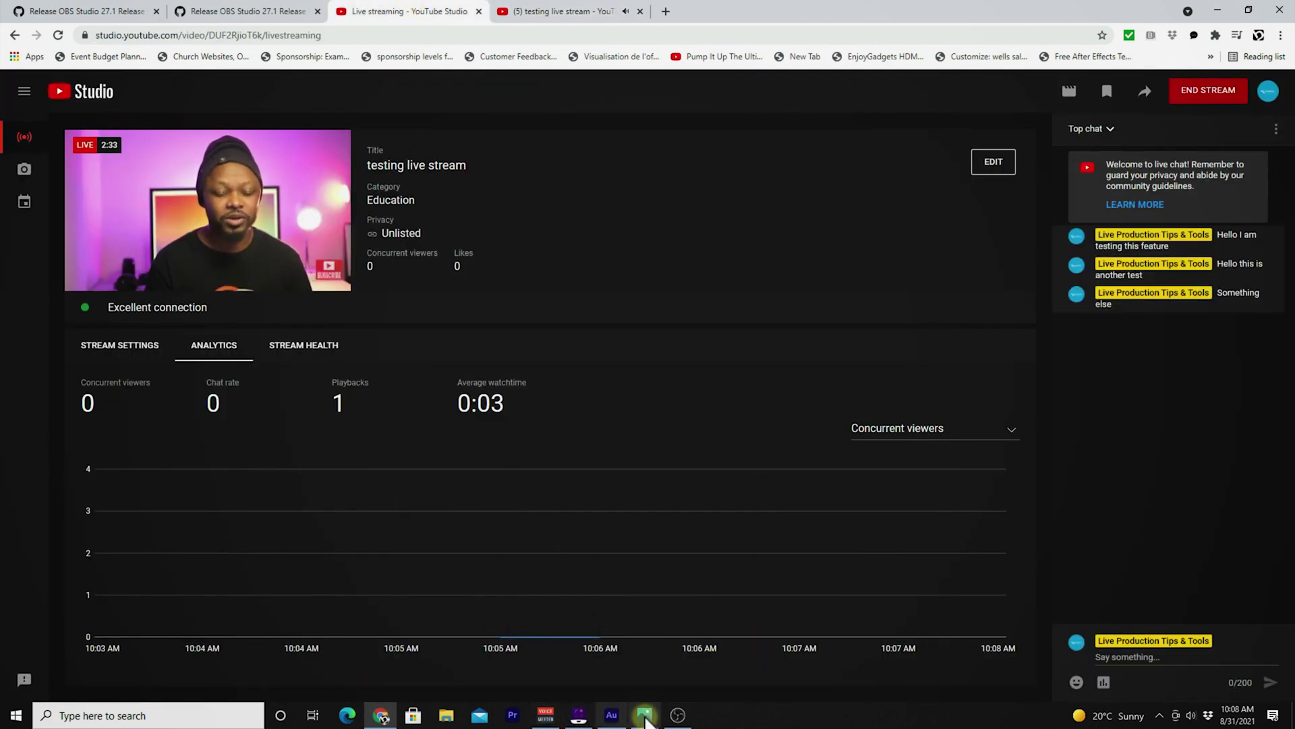
click(675, 712)
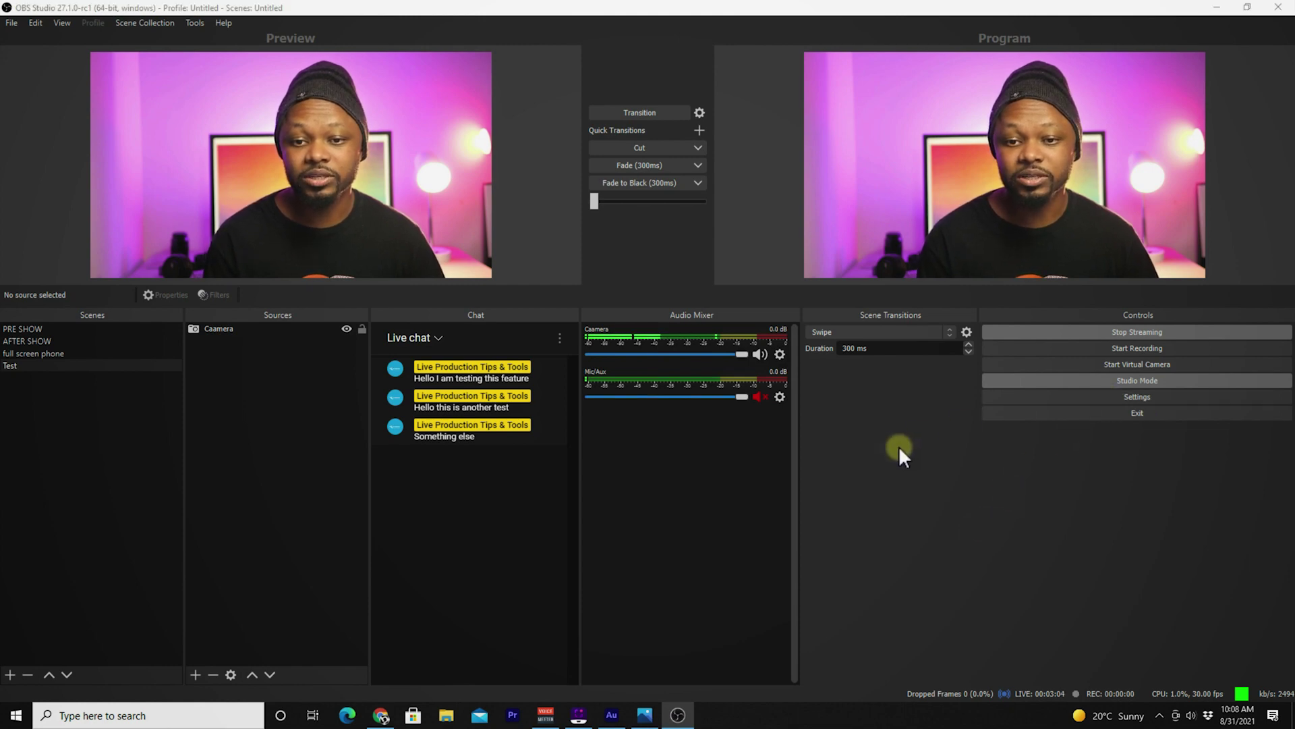
click(375, 166)
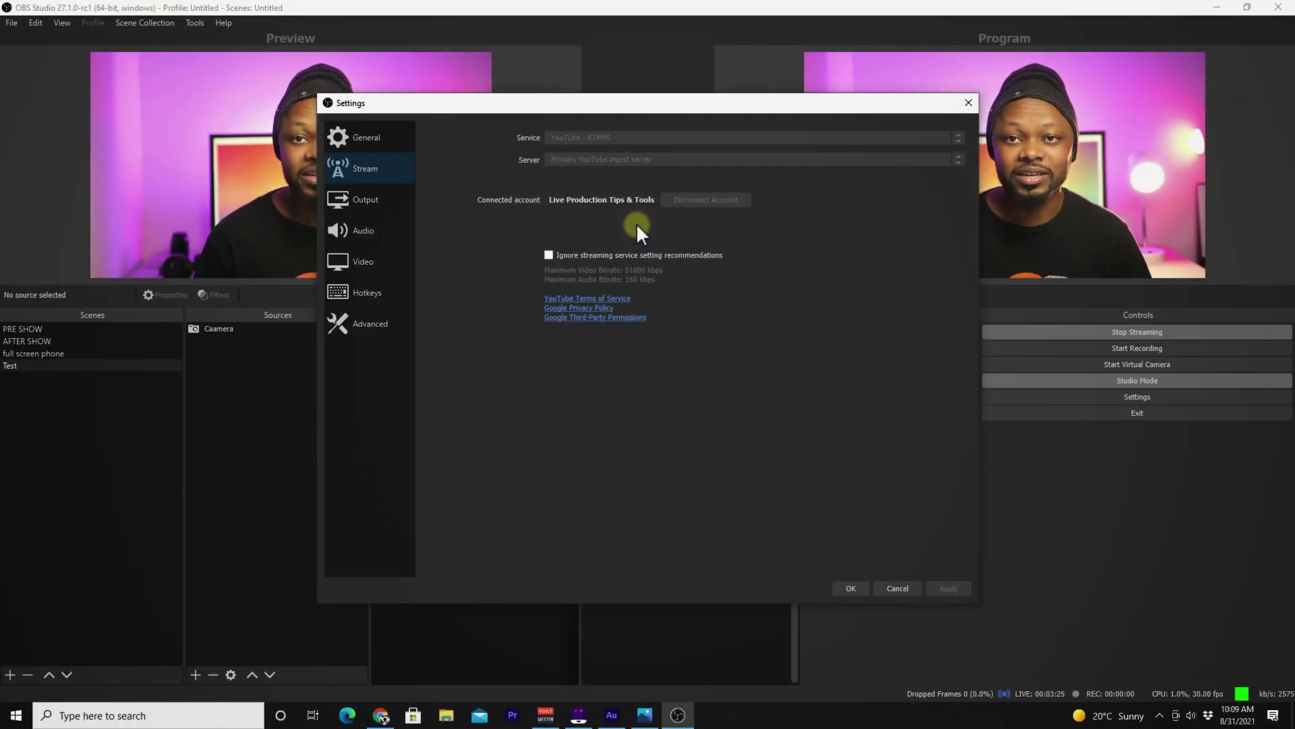
click(853, 588)
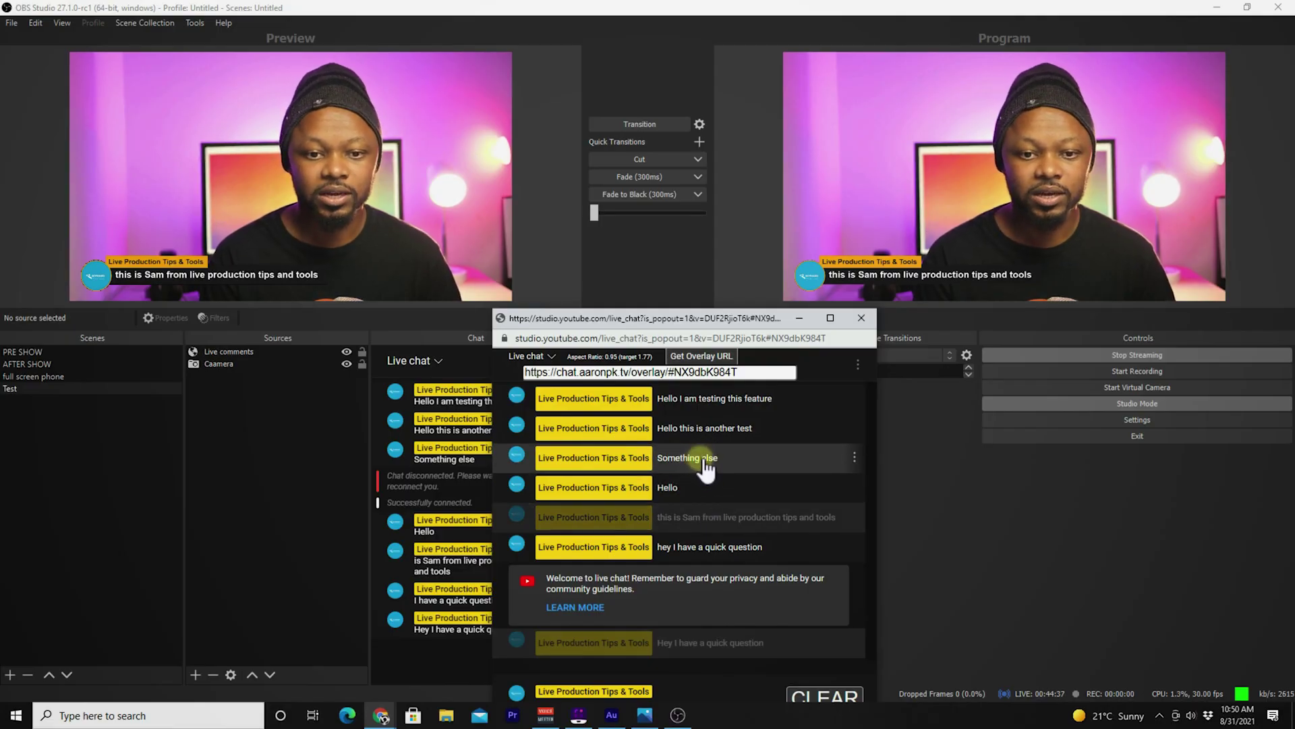
Step: Feature the 'Something else' chat message as the stream's lower-third overlay
click(703, 461)
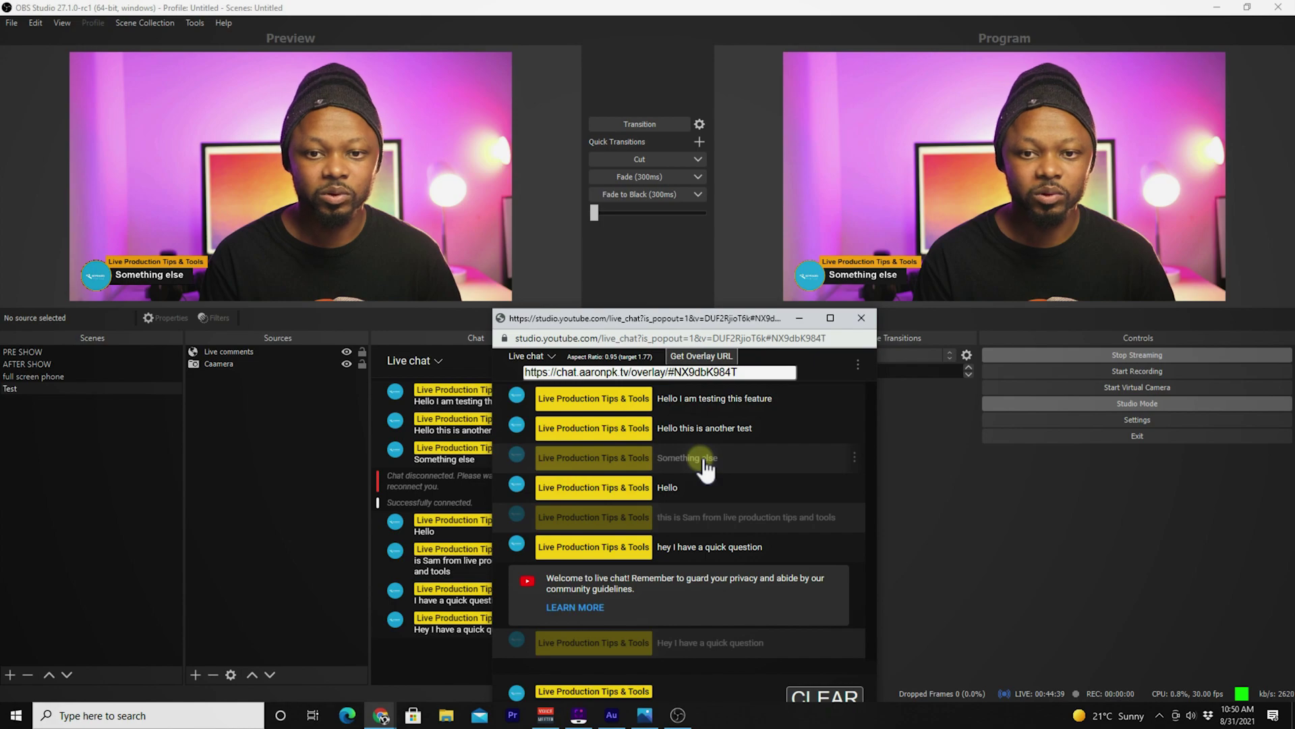